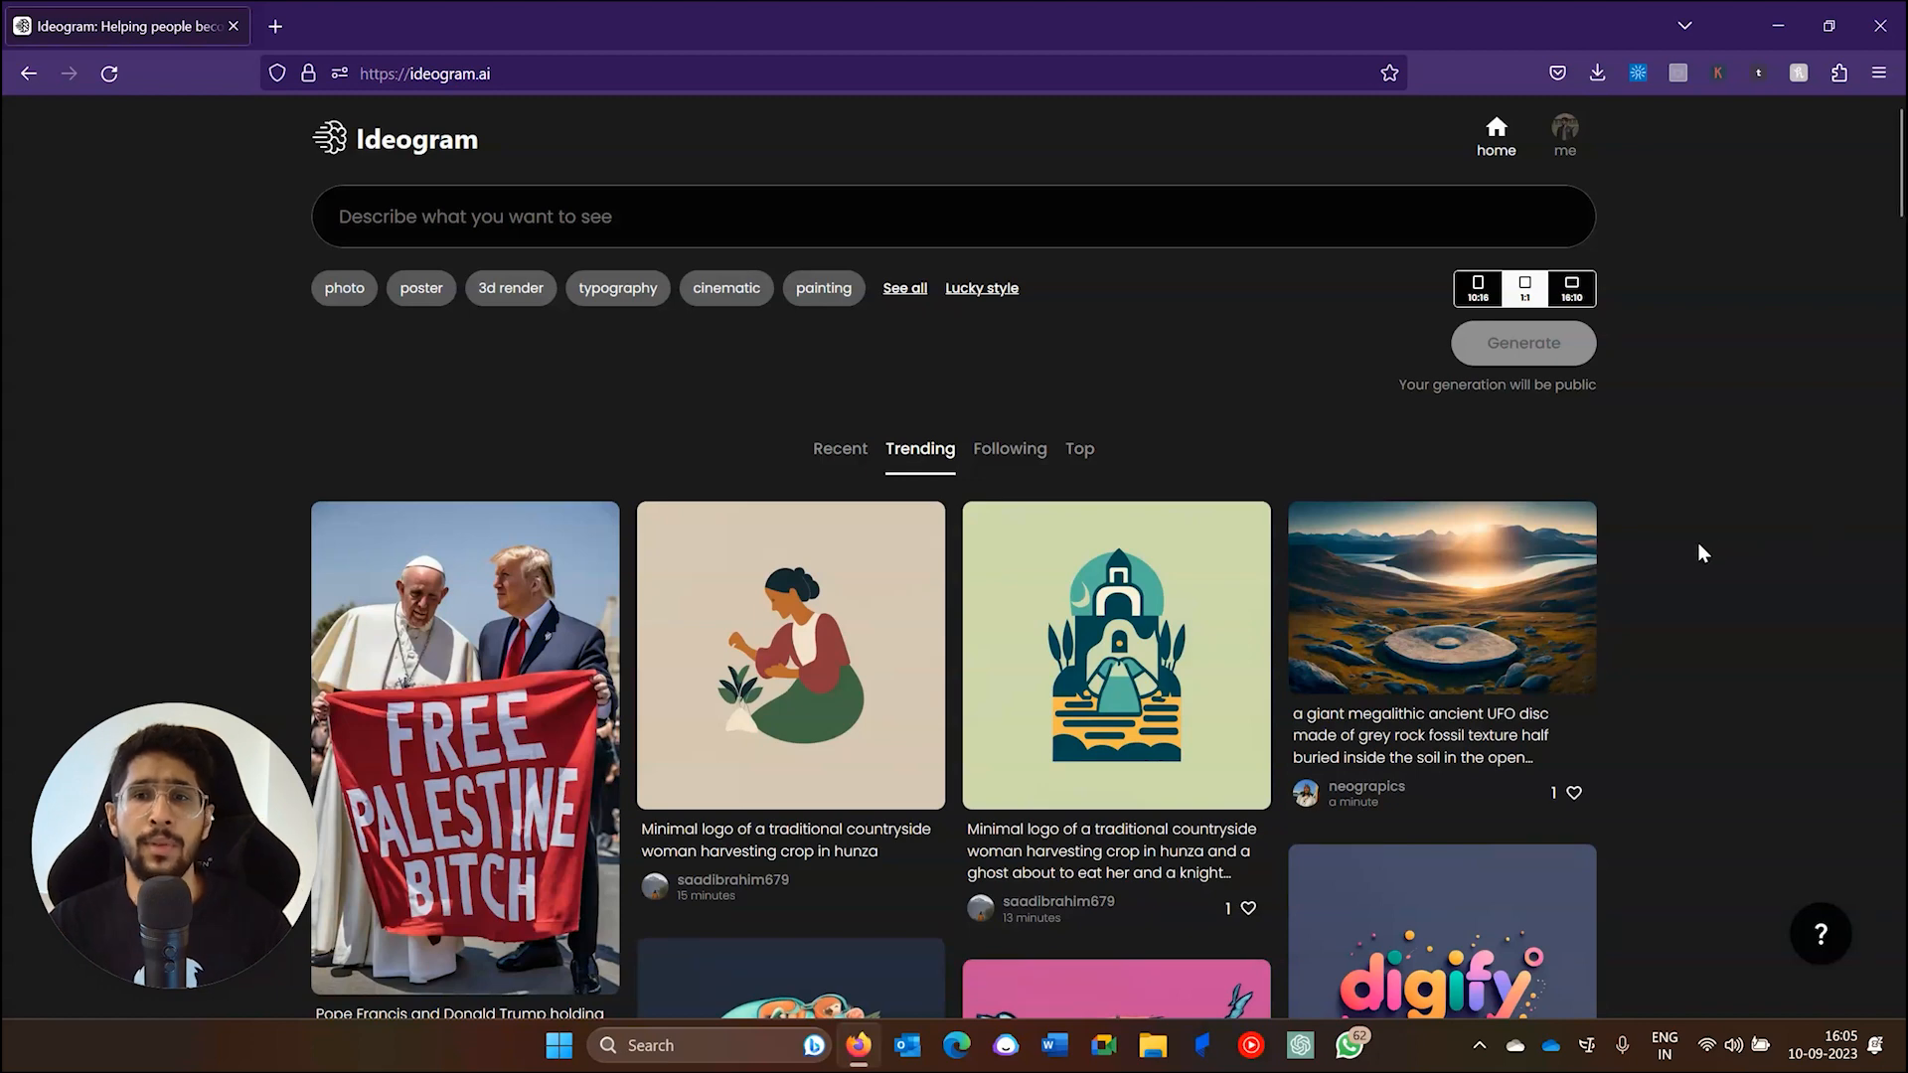
Browse the trending gallery of generated images and their prompts, and return to the start of the page
scroll(1719, 542, down, 3)
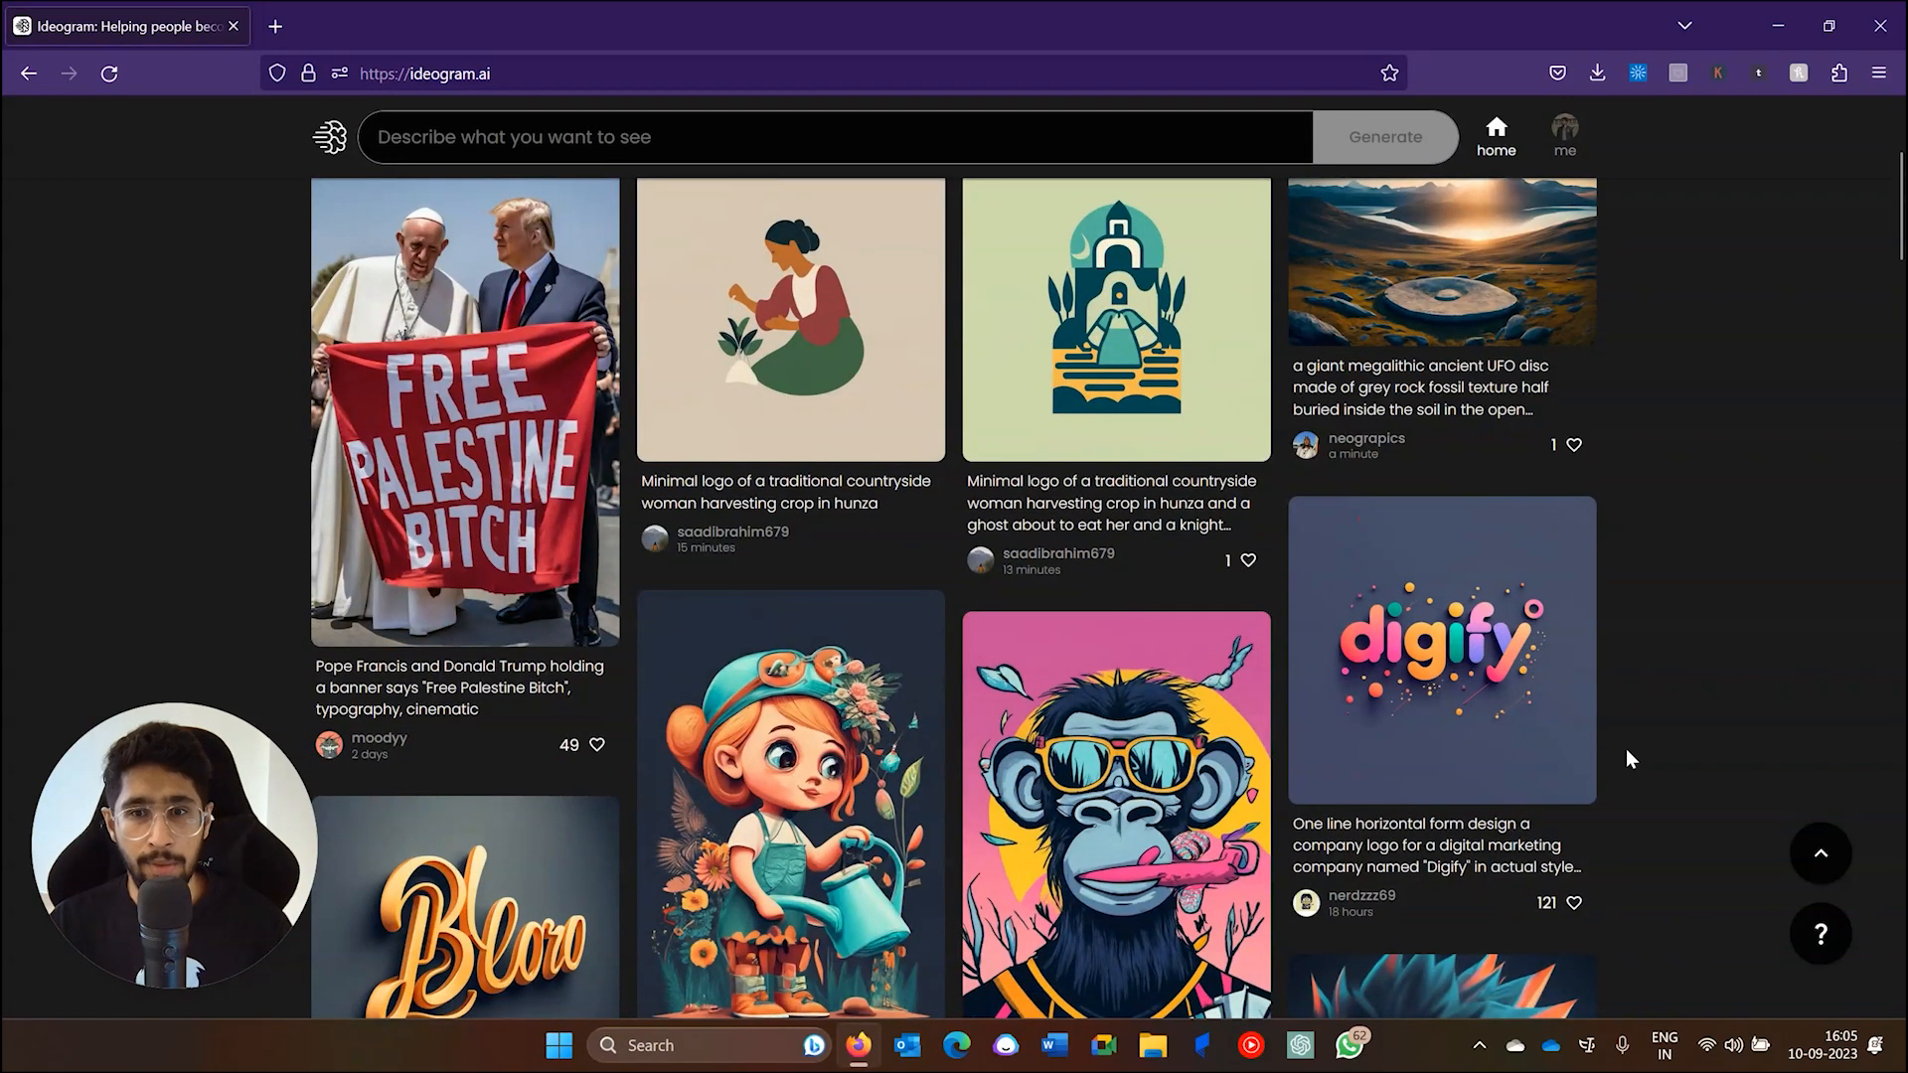
scroll(1631, 741, down, 1)
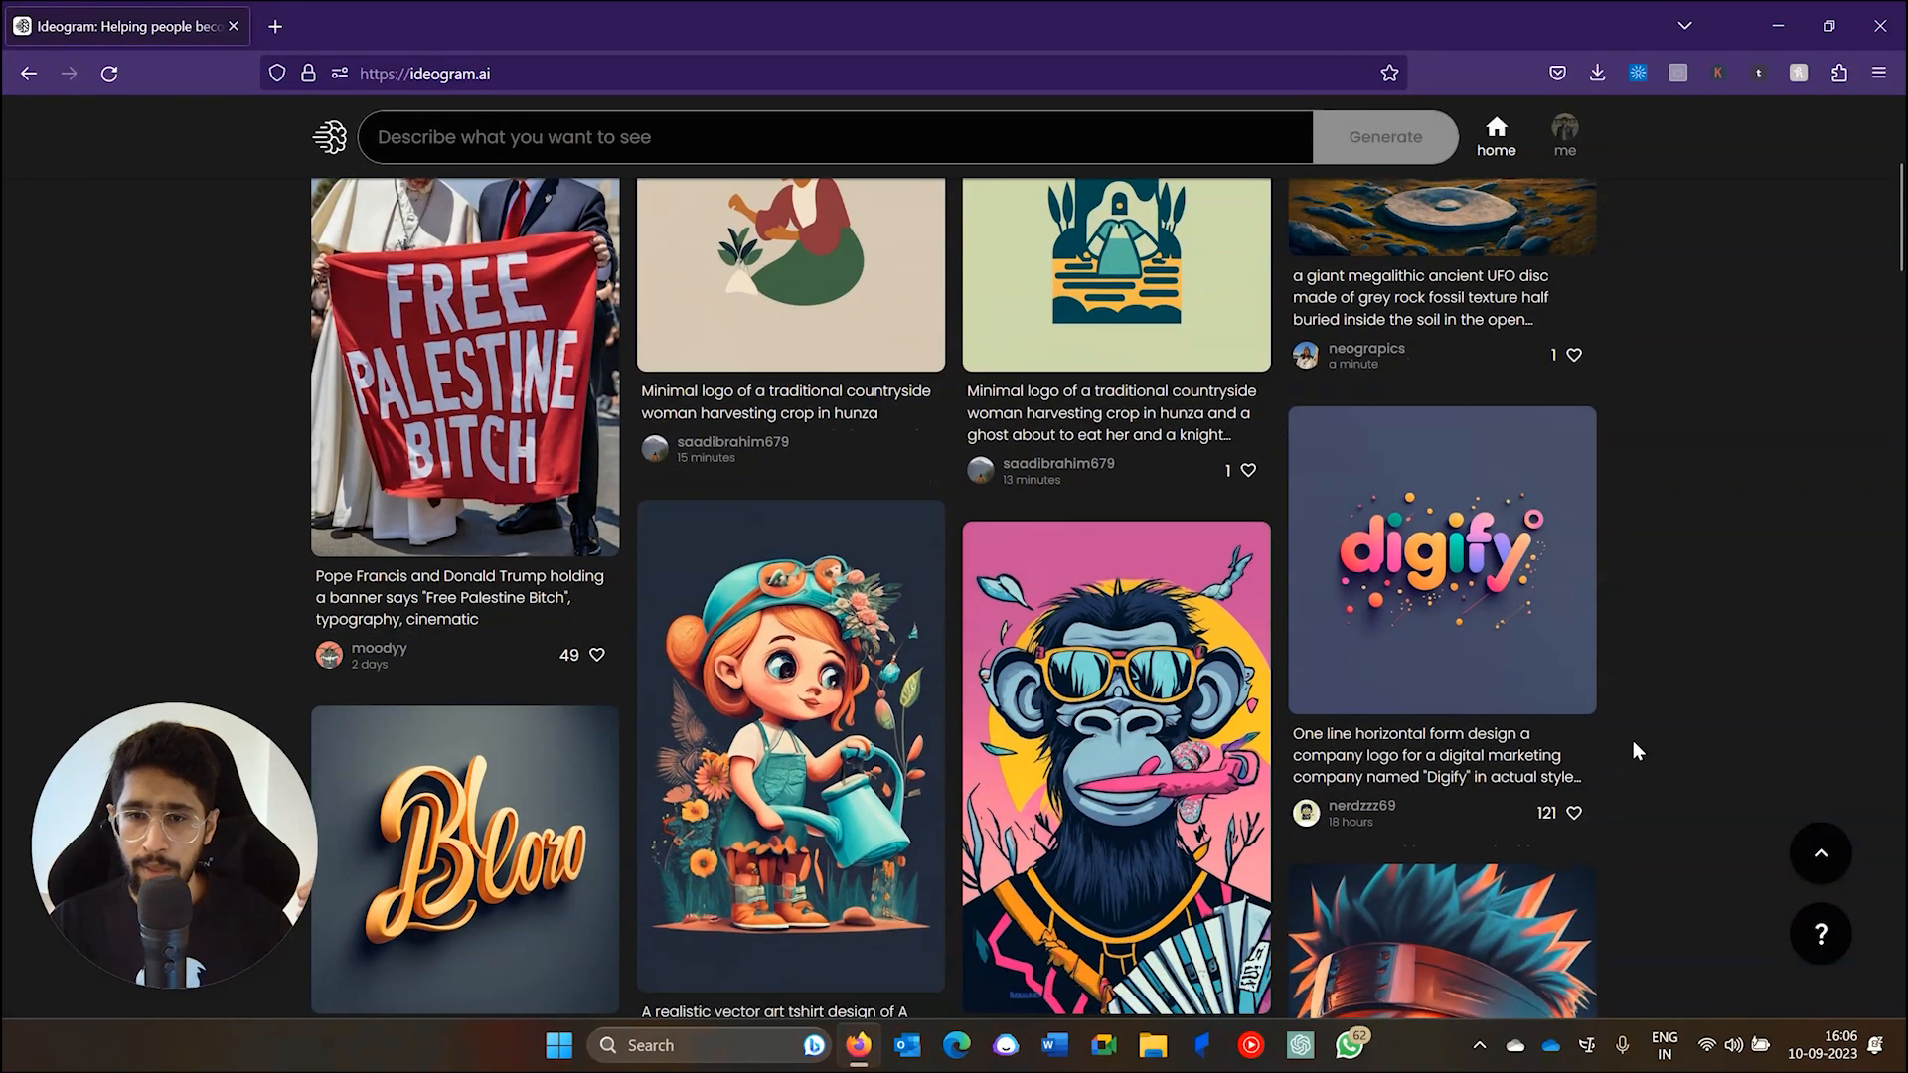
drag(1428, 755, 1472, 755)
scroll(1695, 684, down, 7)
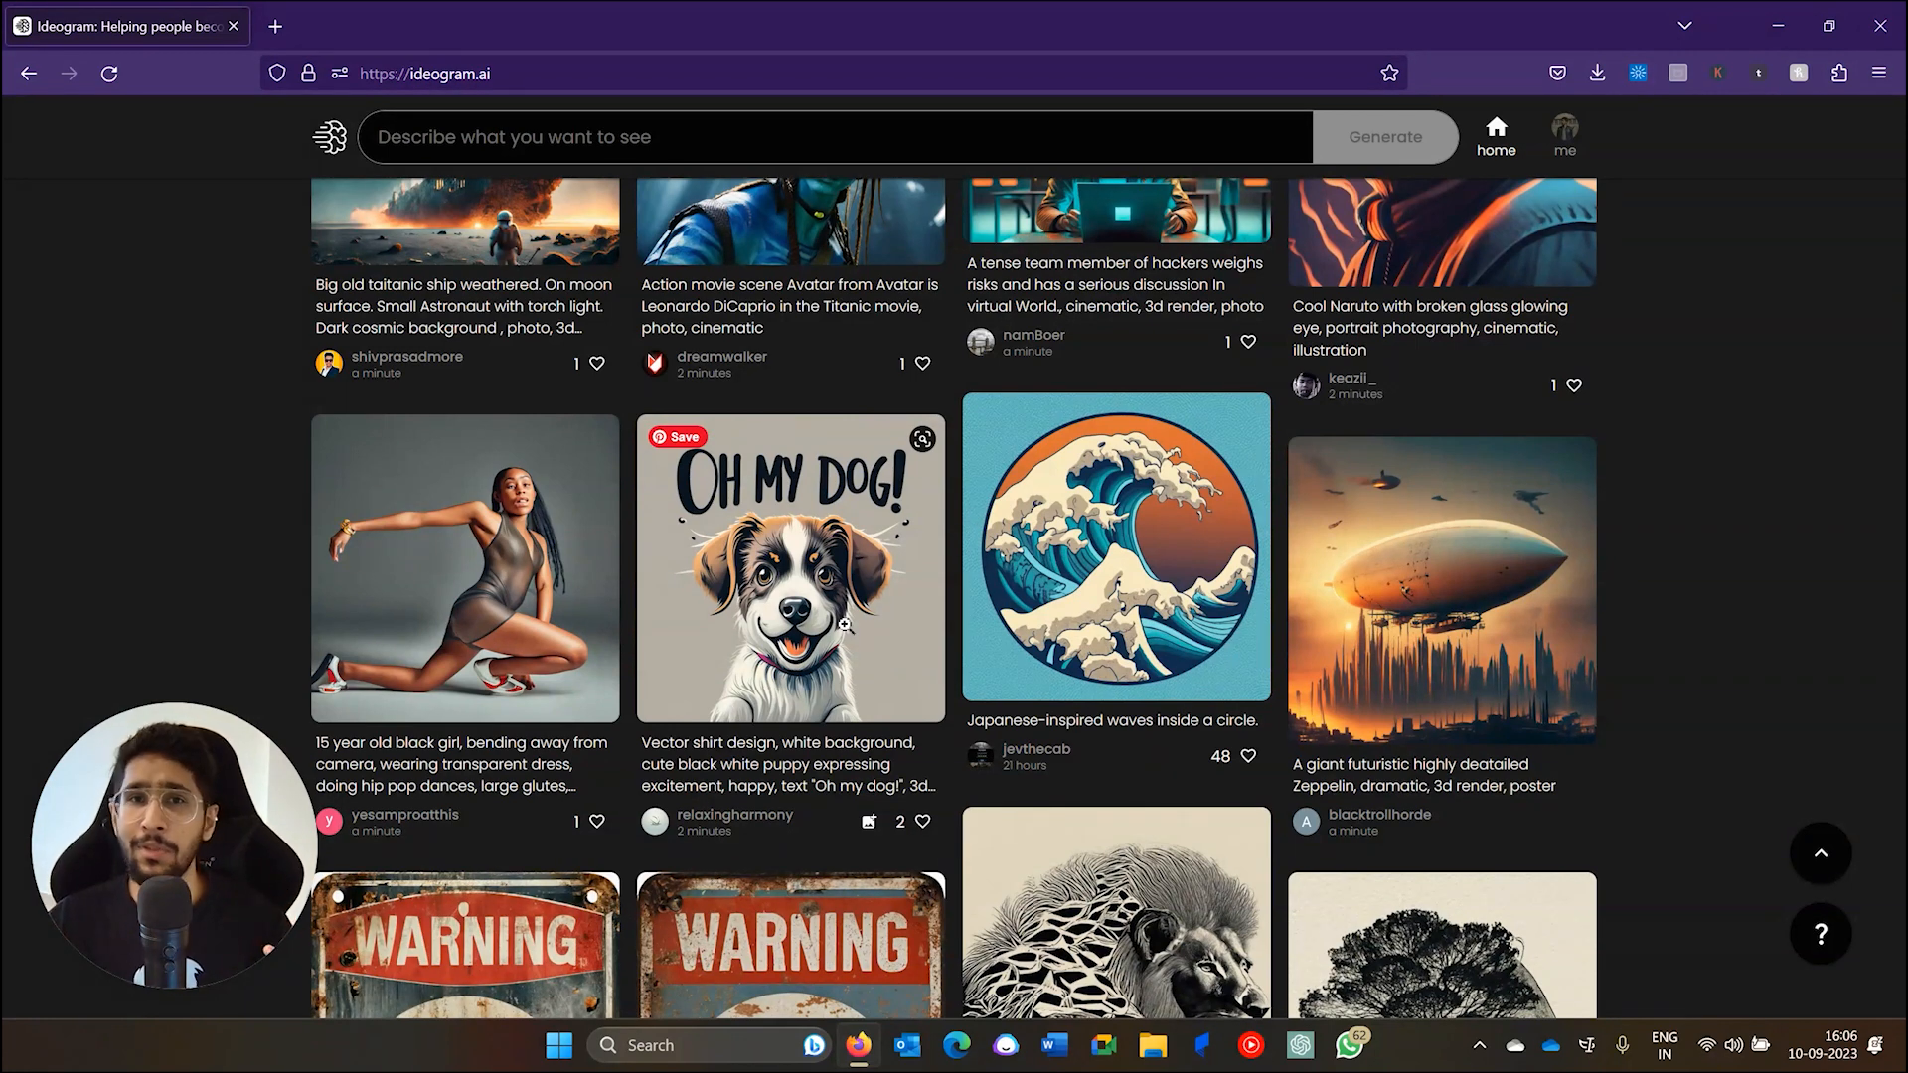
scroll(1667, 605, down, 7)
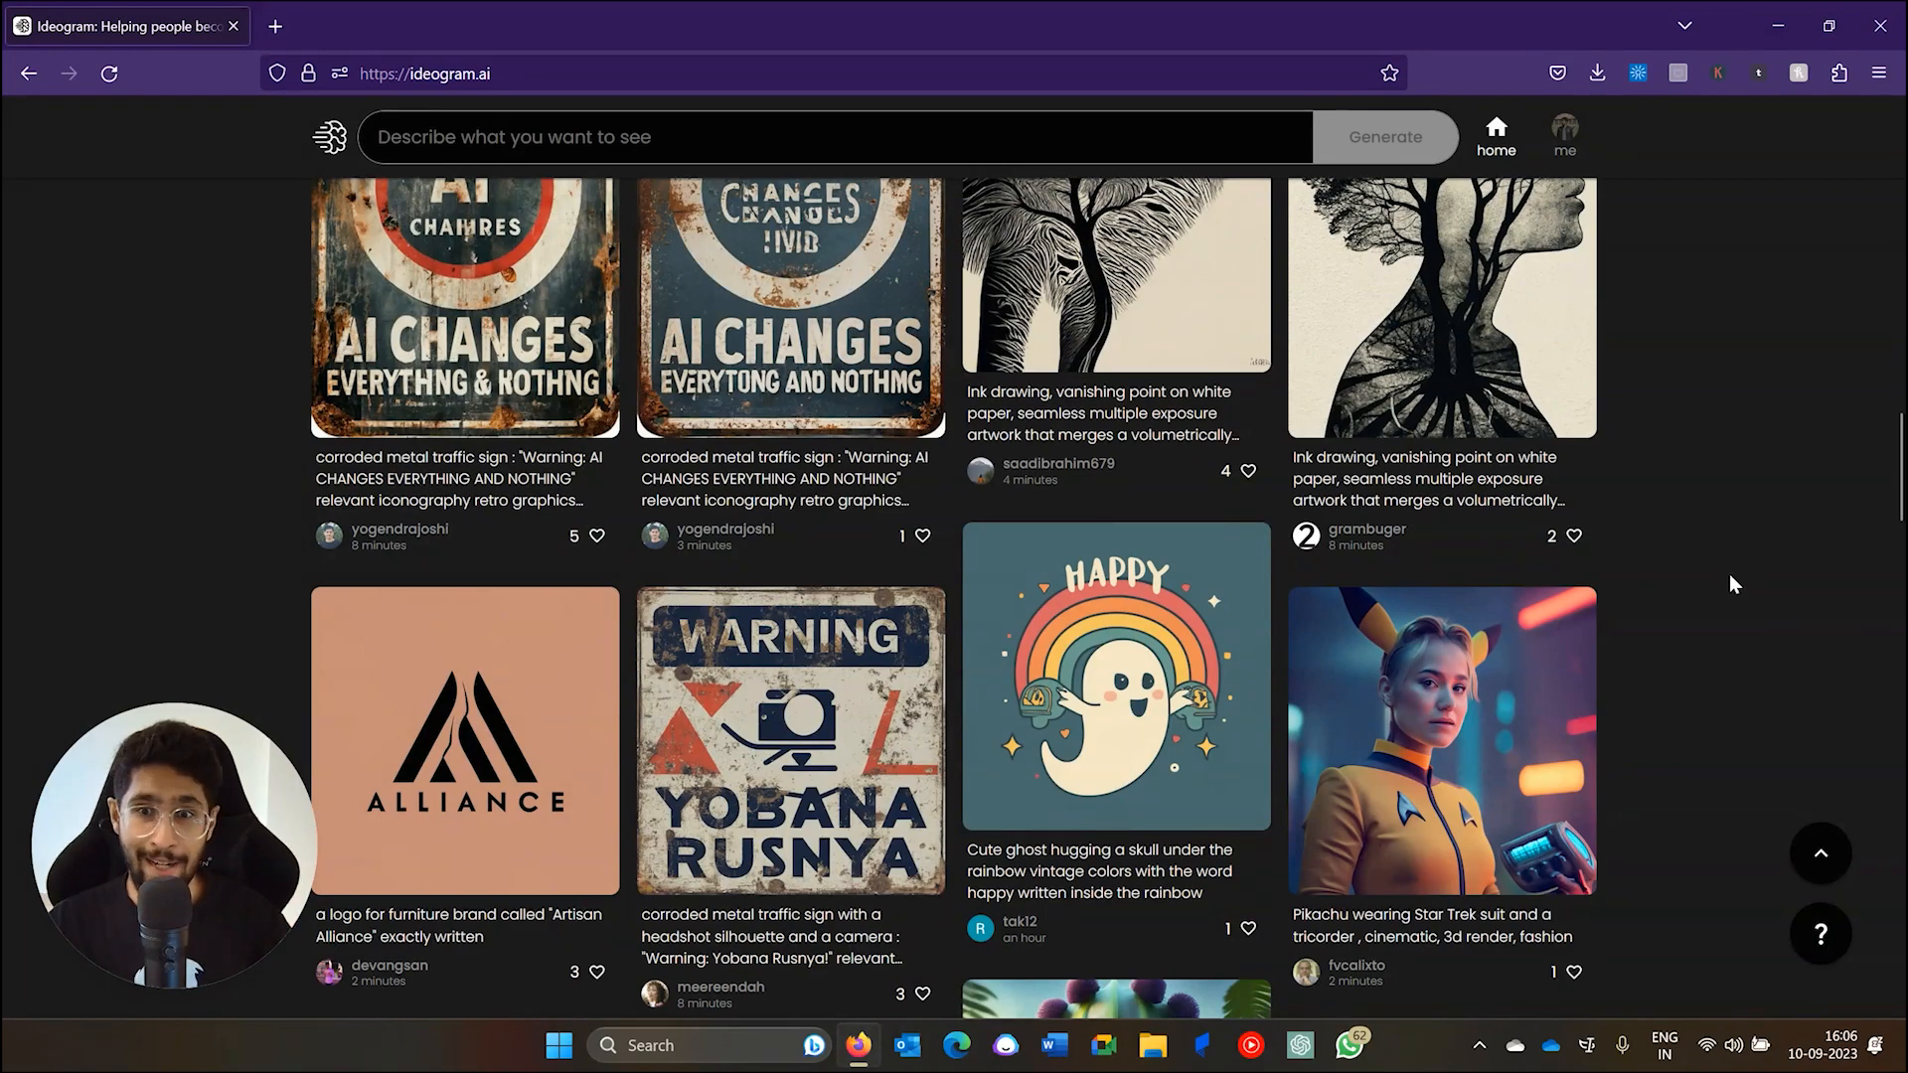
scroll(1731, 586, down, 5)
scroll(1728, 574, down, 9)
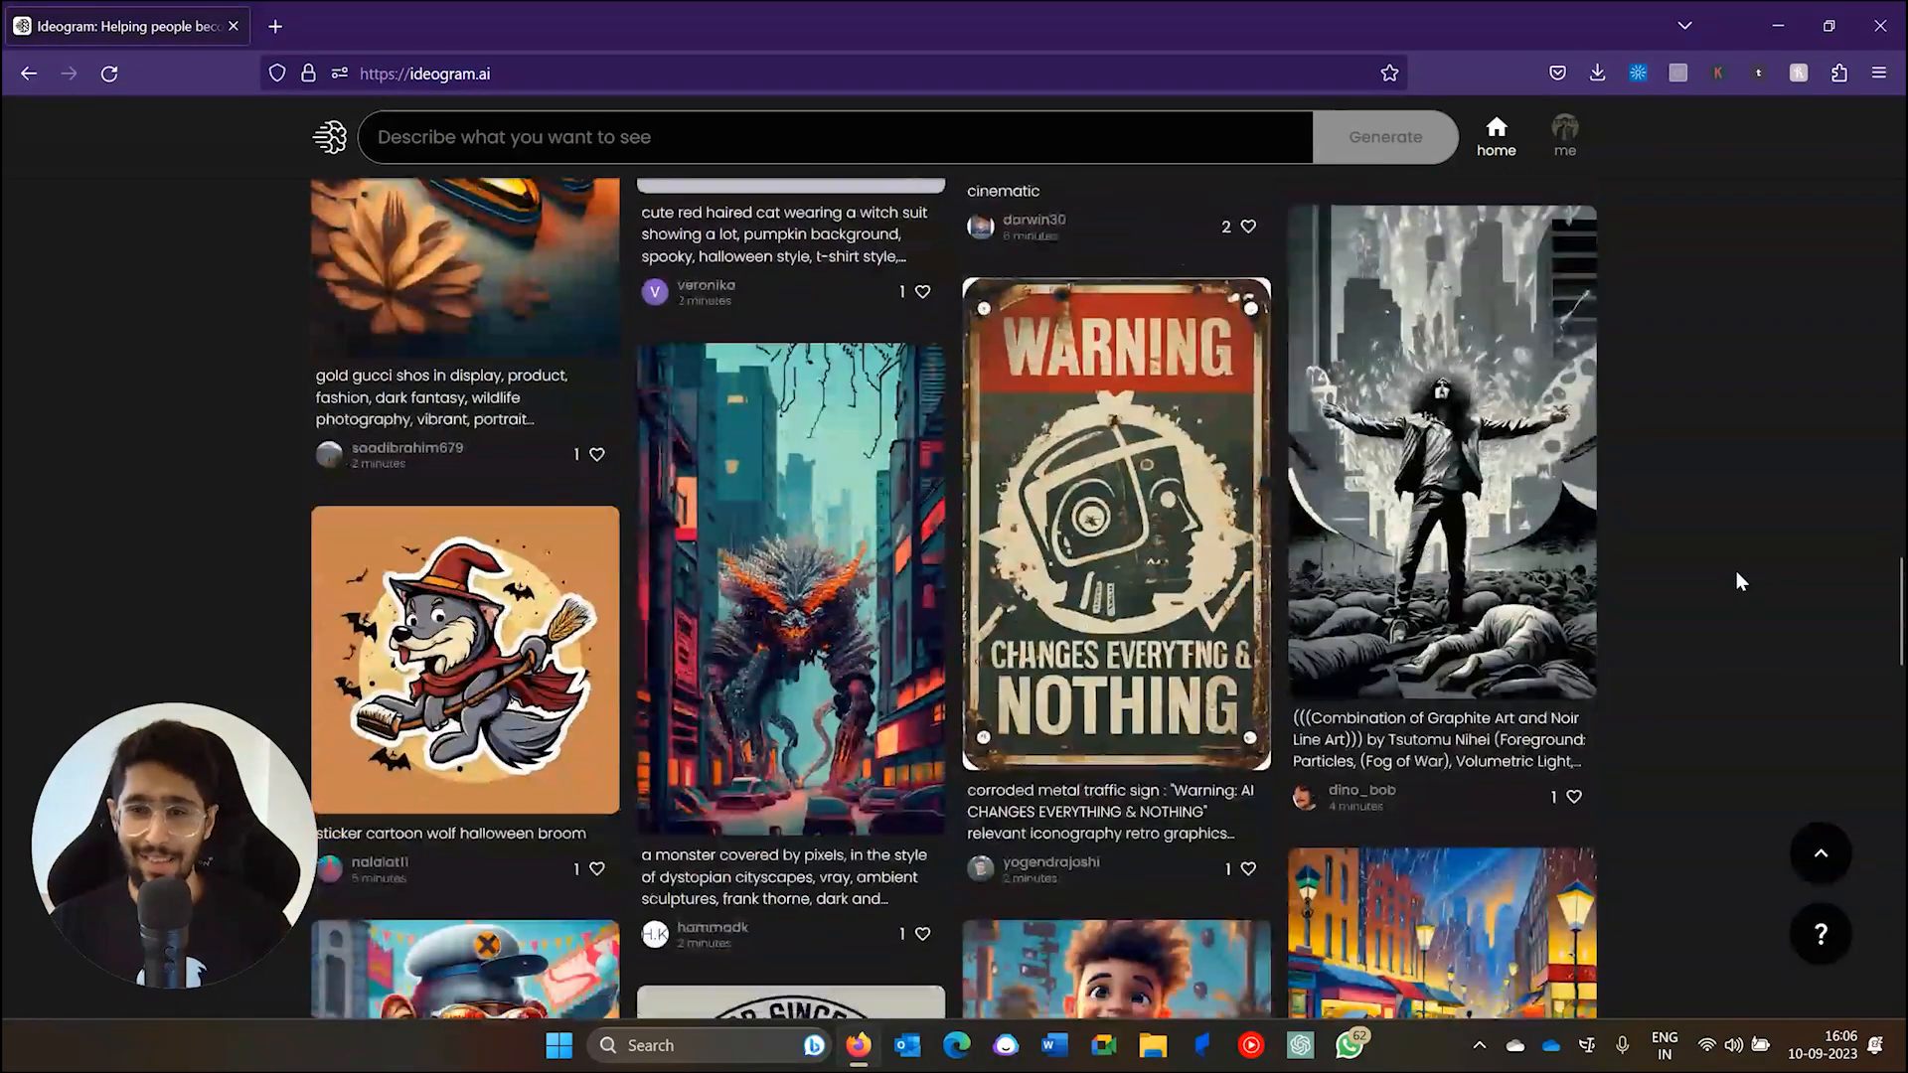
scroll(1737, 580, down, 2)
scroll(1737, 581, down, 6)
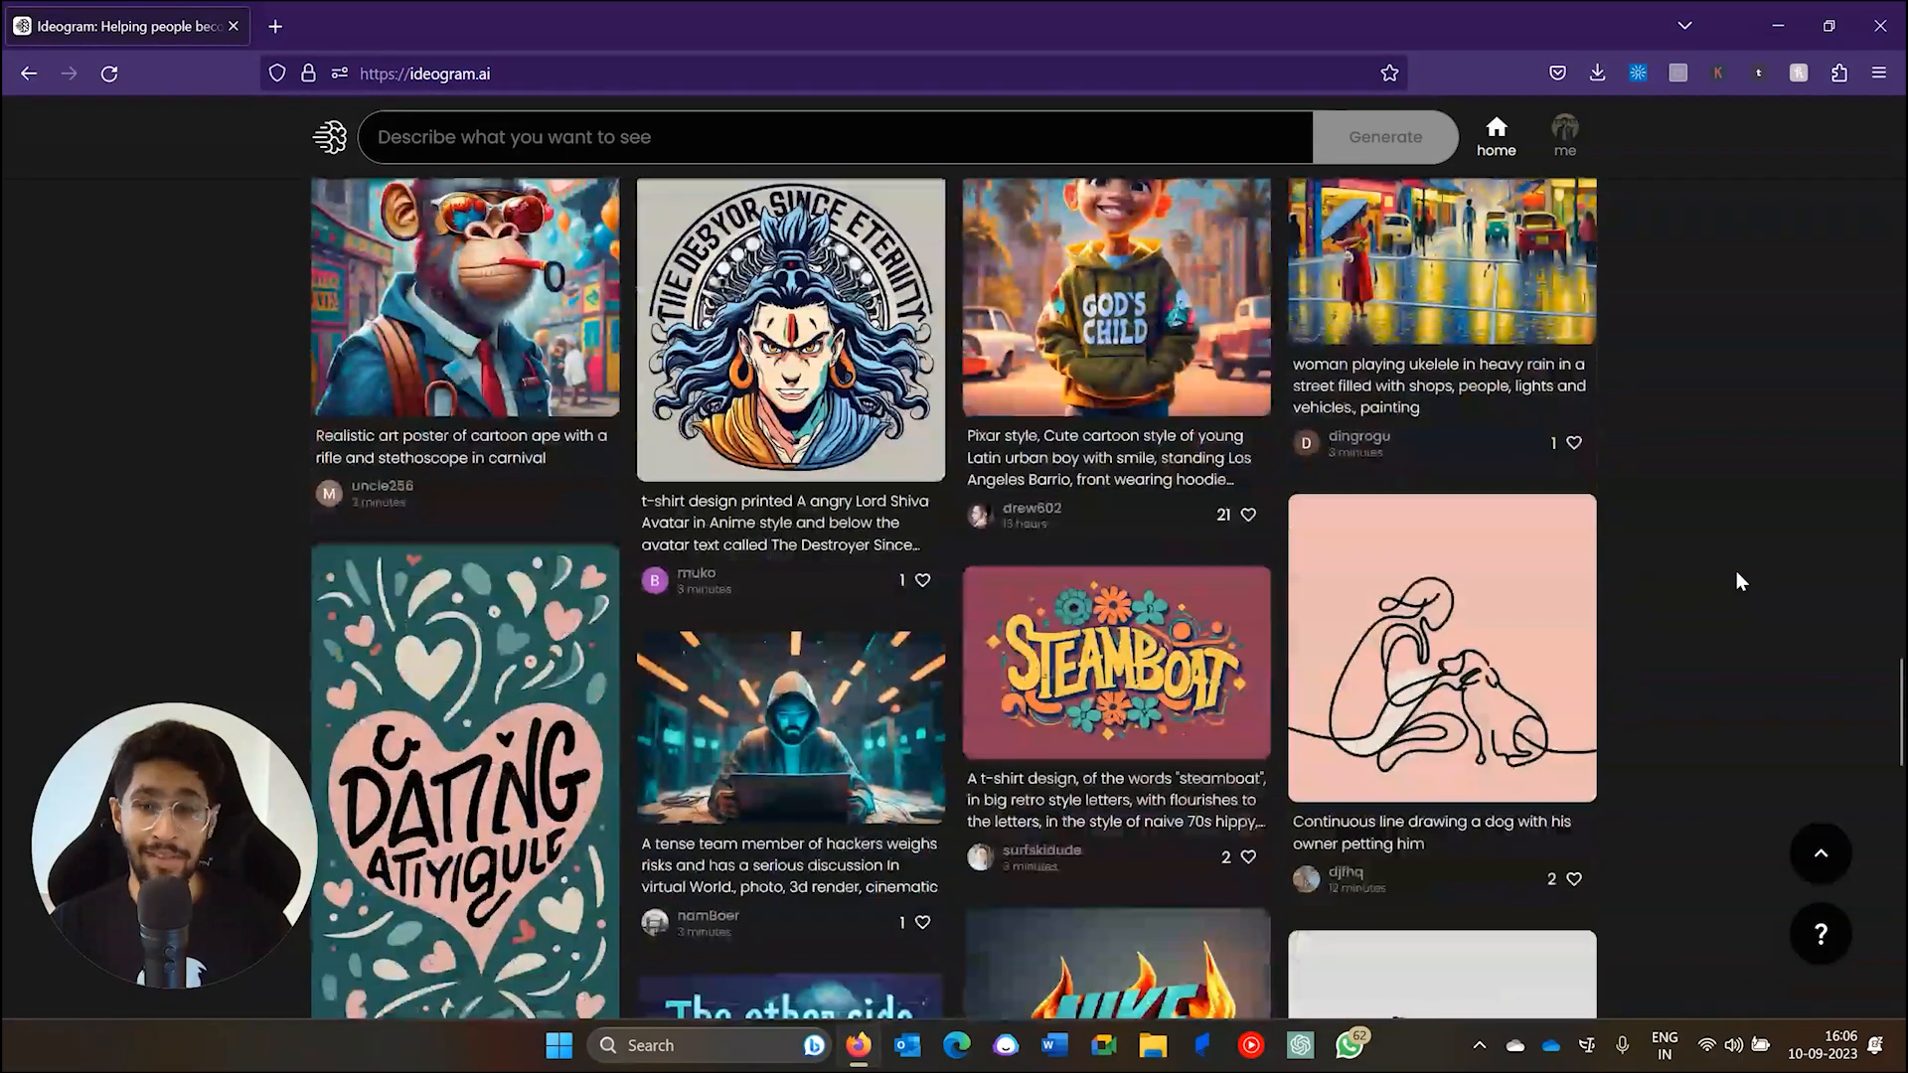
scroll(1737, 570, down, 7)
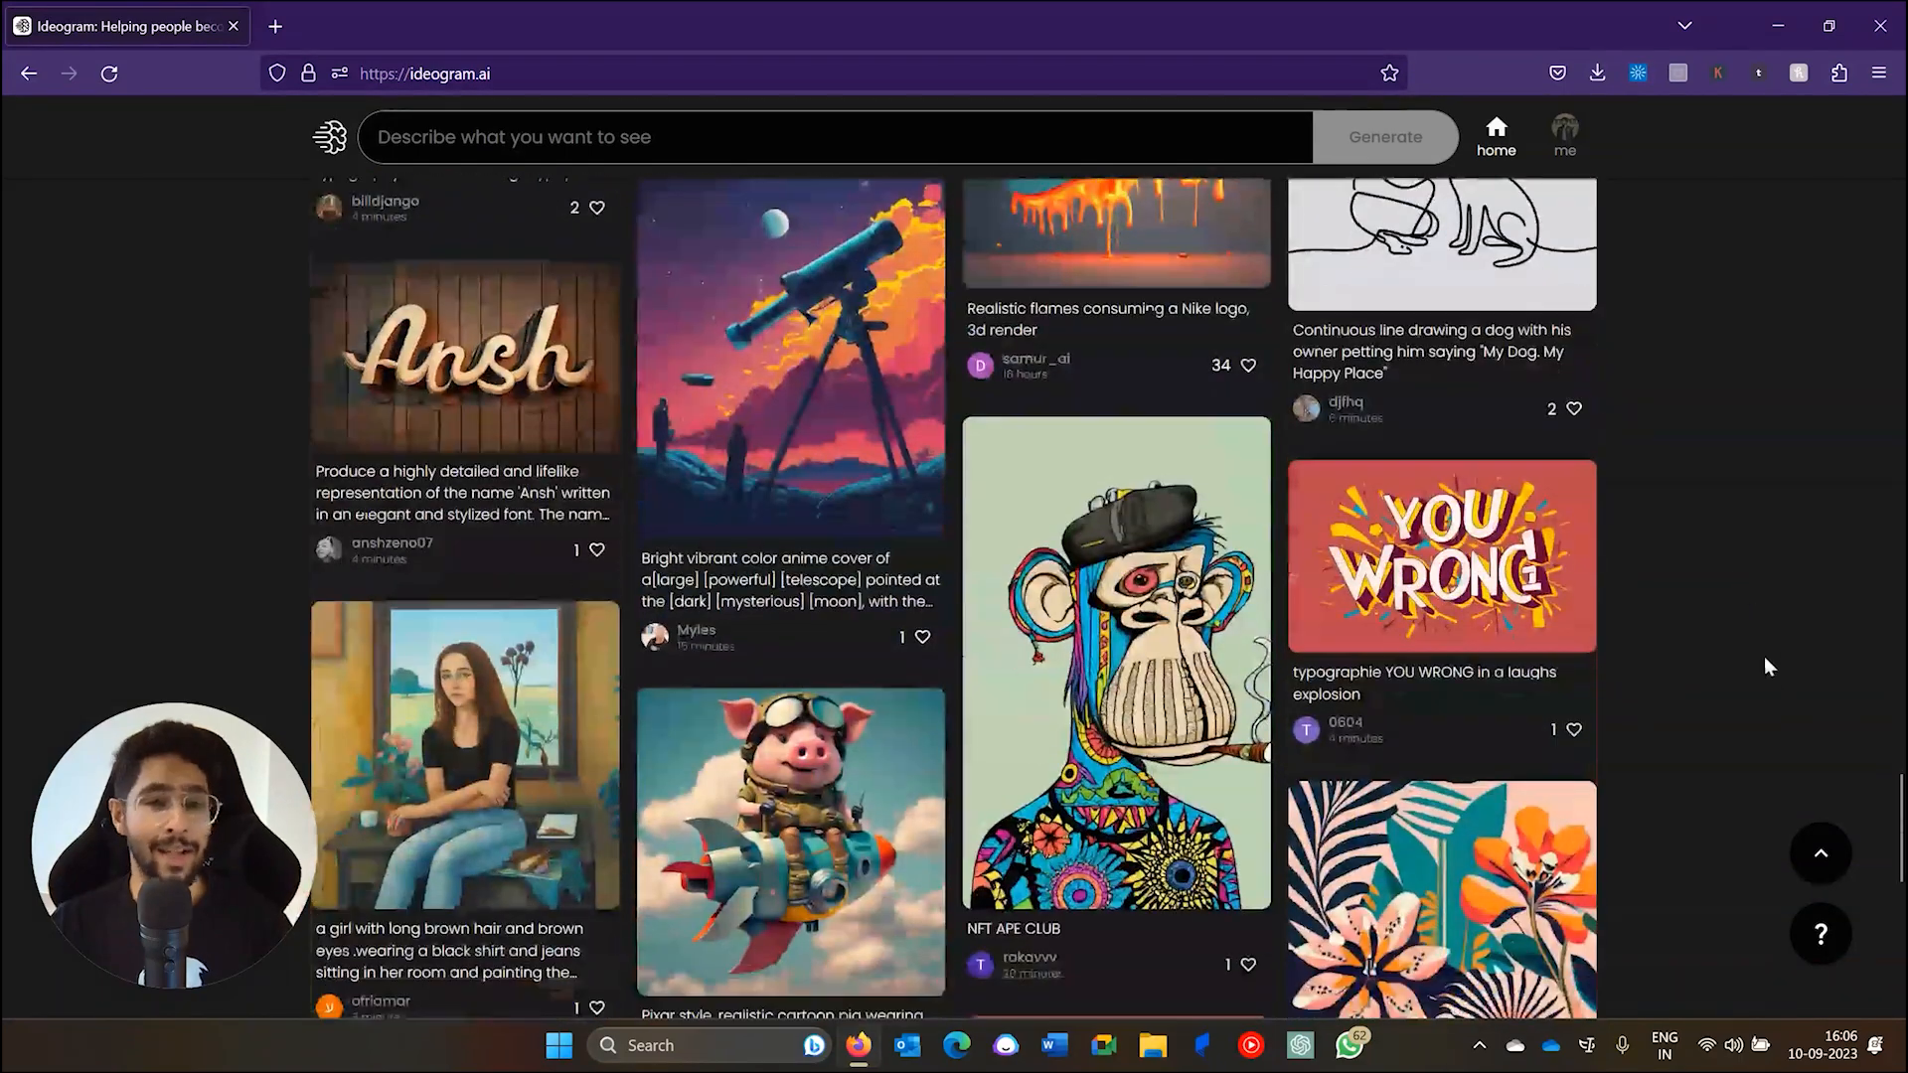
drag(1897, 829, 1863, 98)
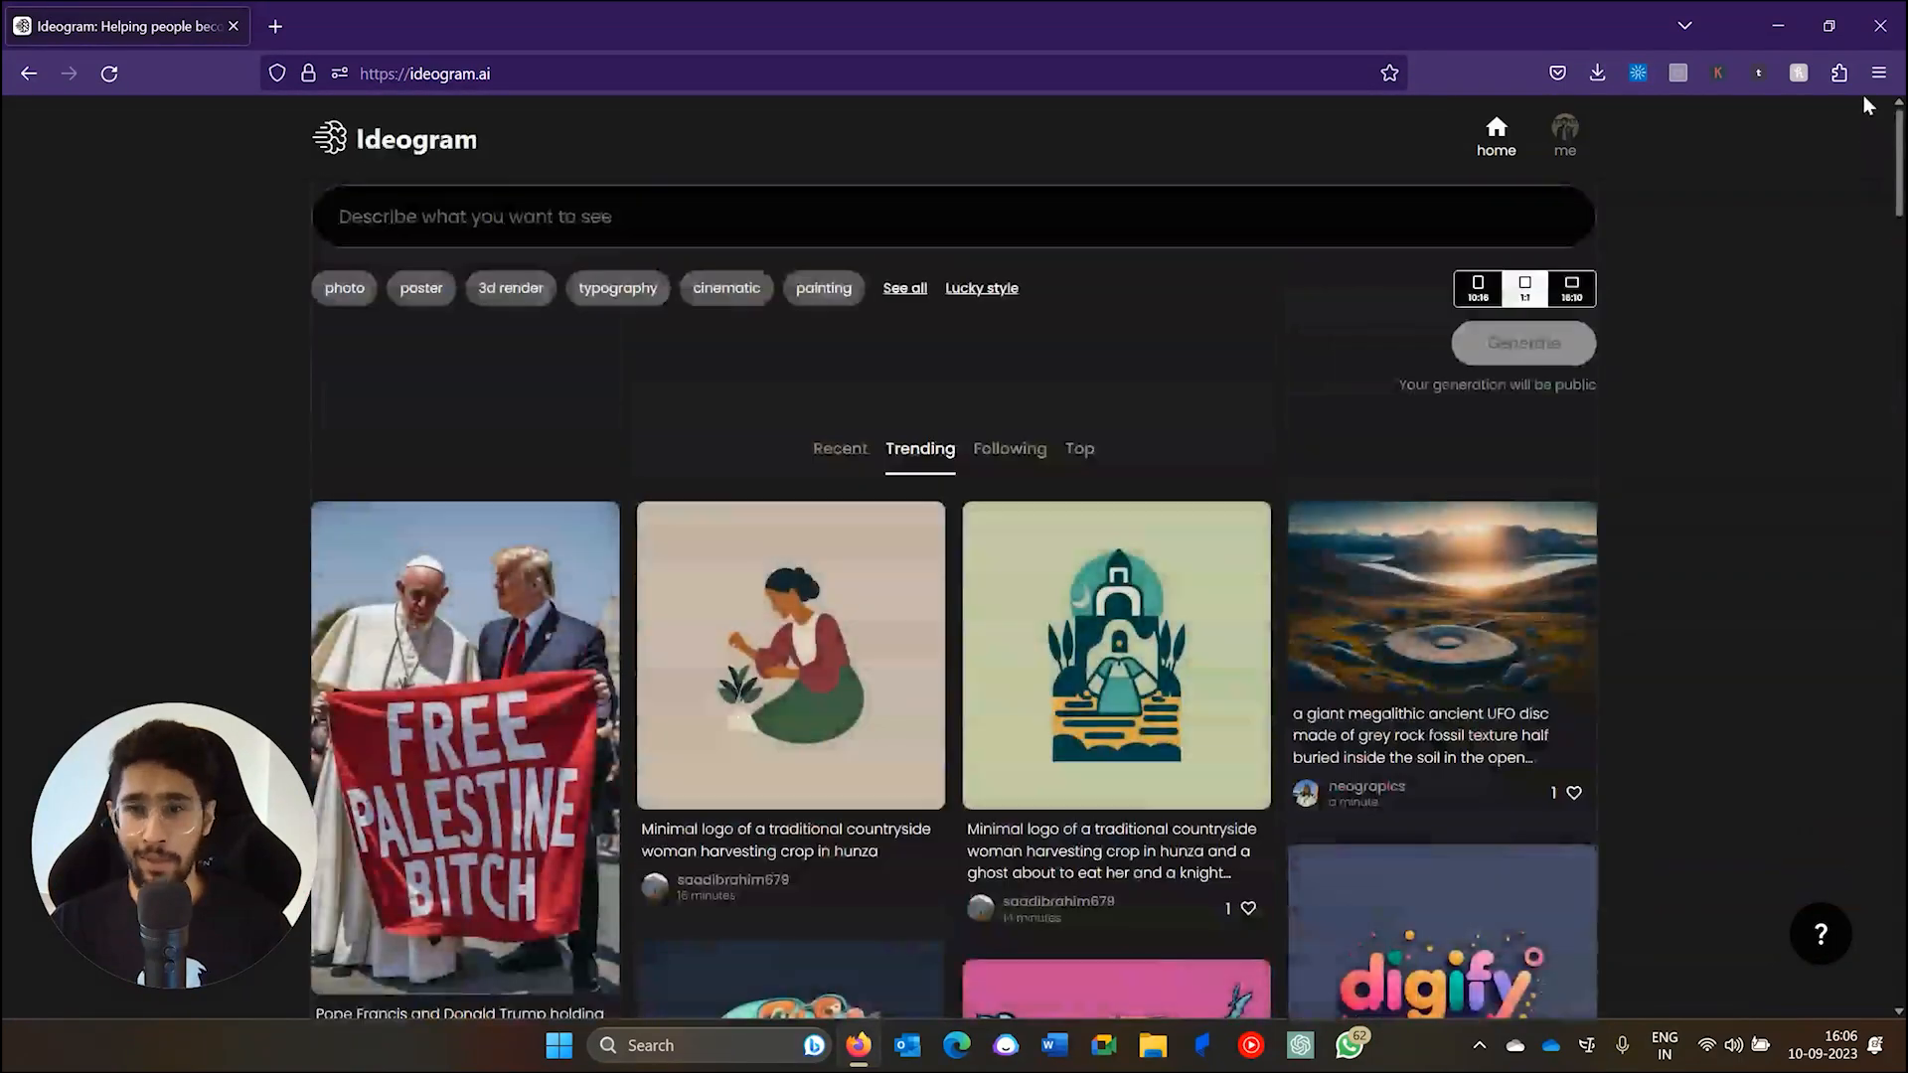
Sign out of the account from the profile page and sign back in with Google
click(1565, 134)
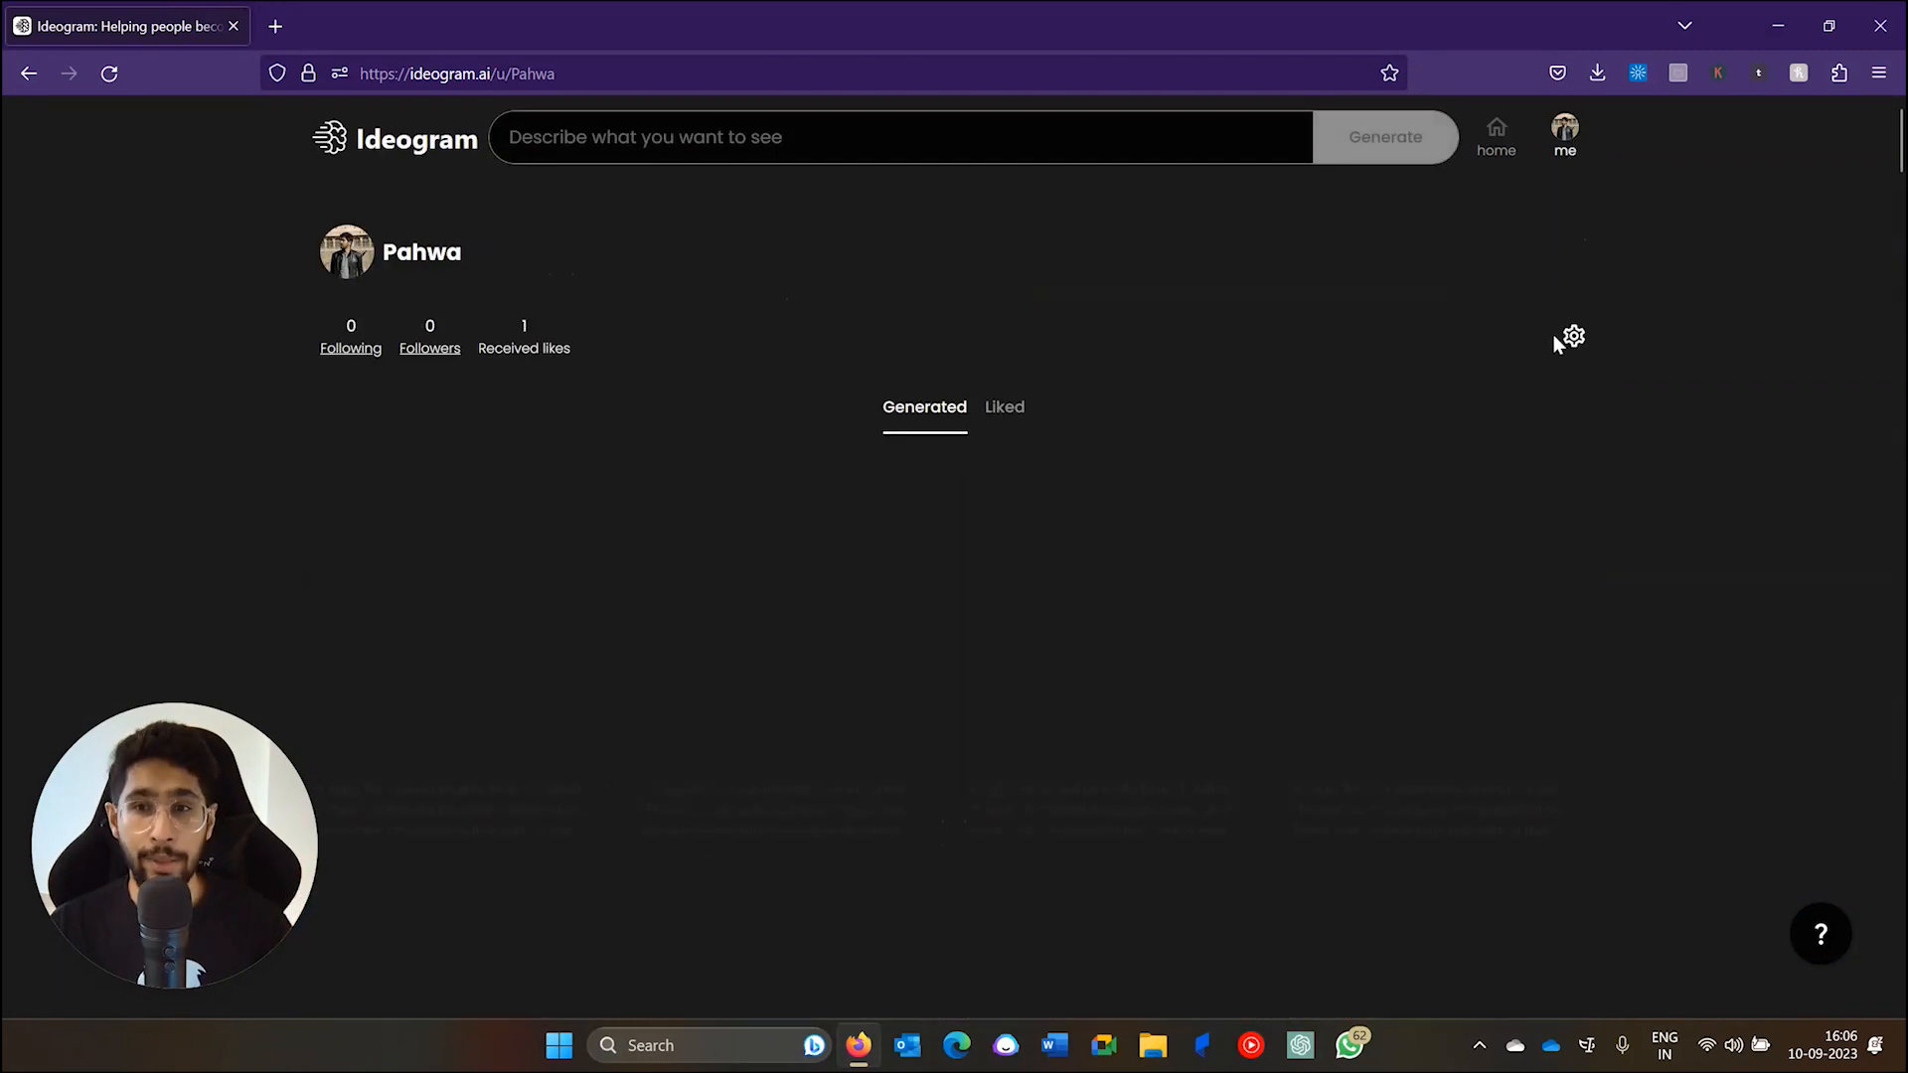
click(1572, 335)
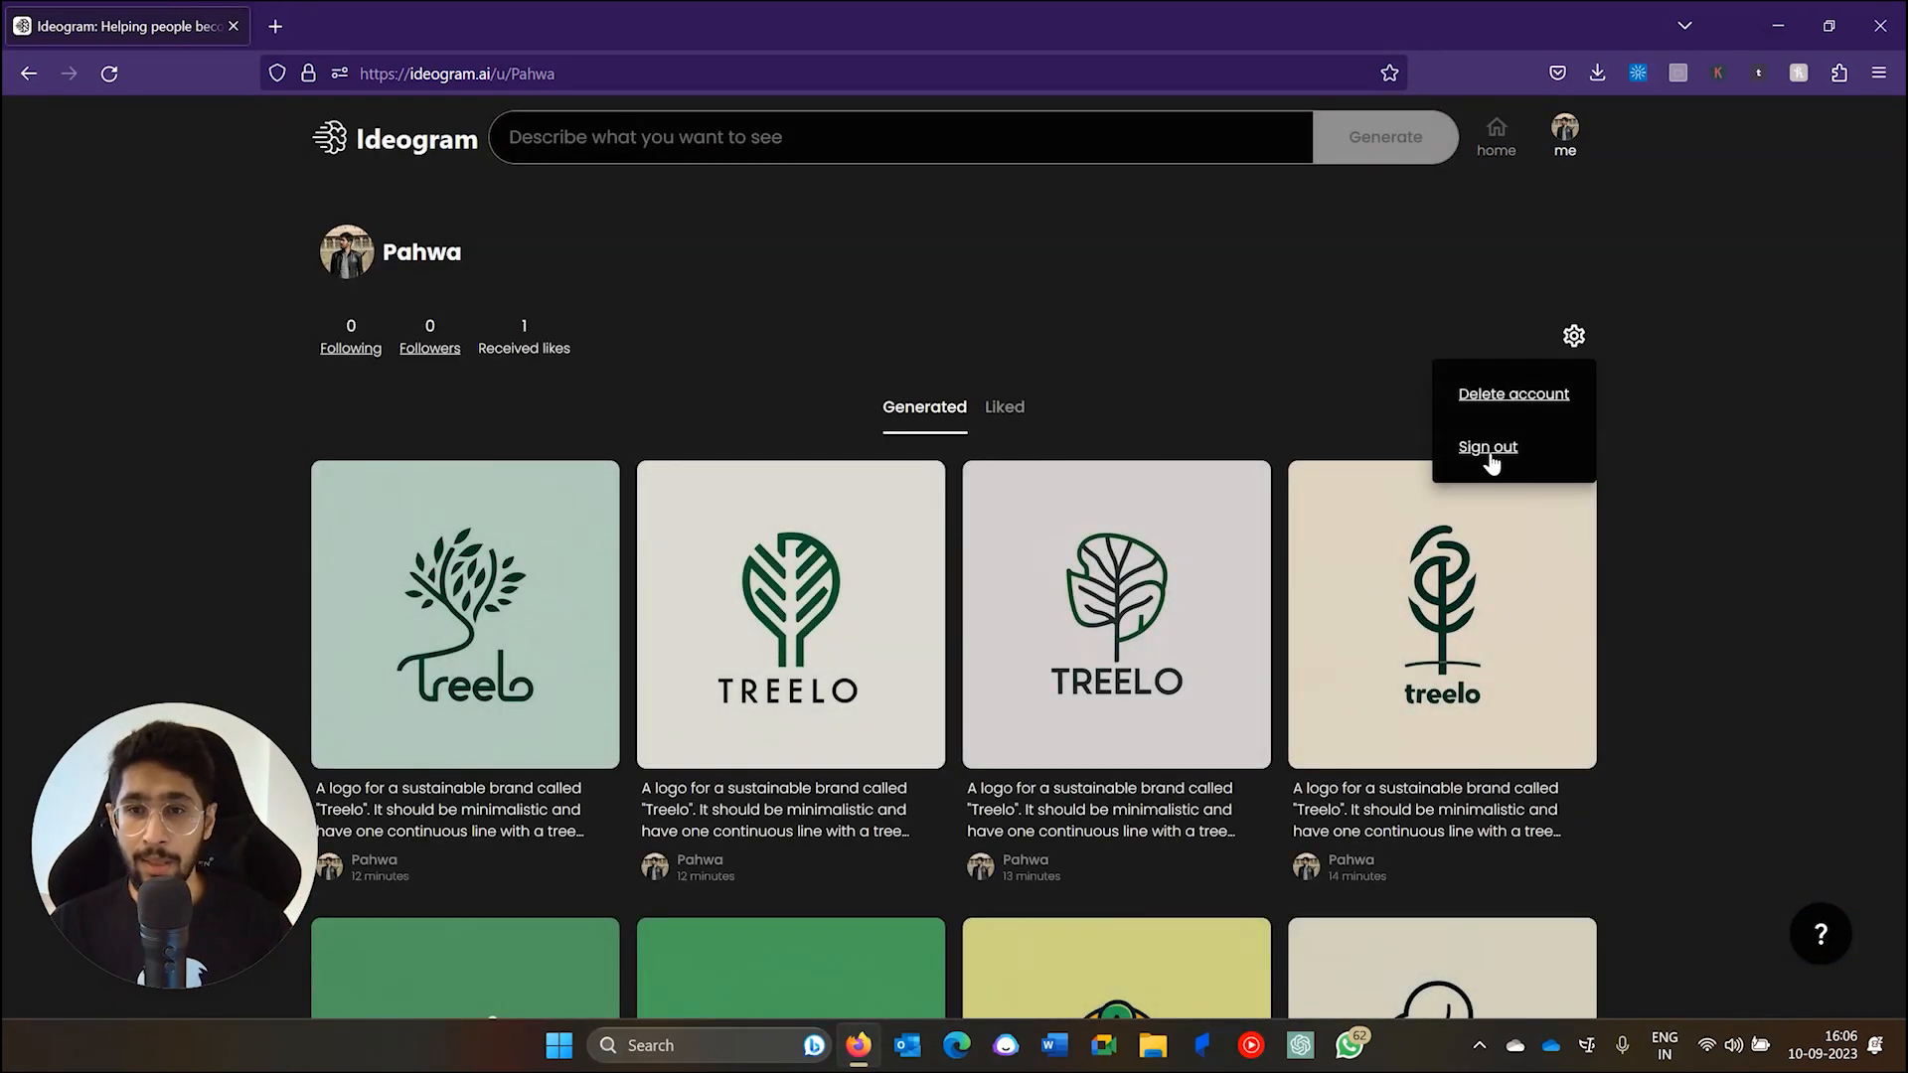
click(1490, 449)
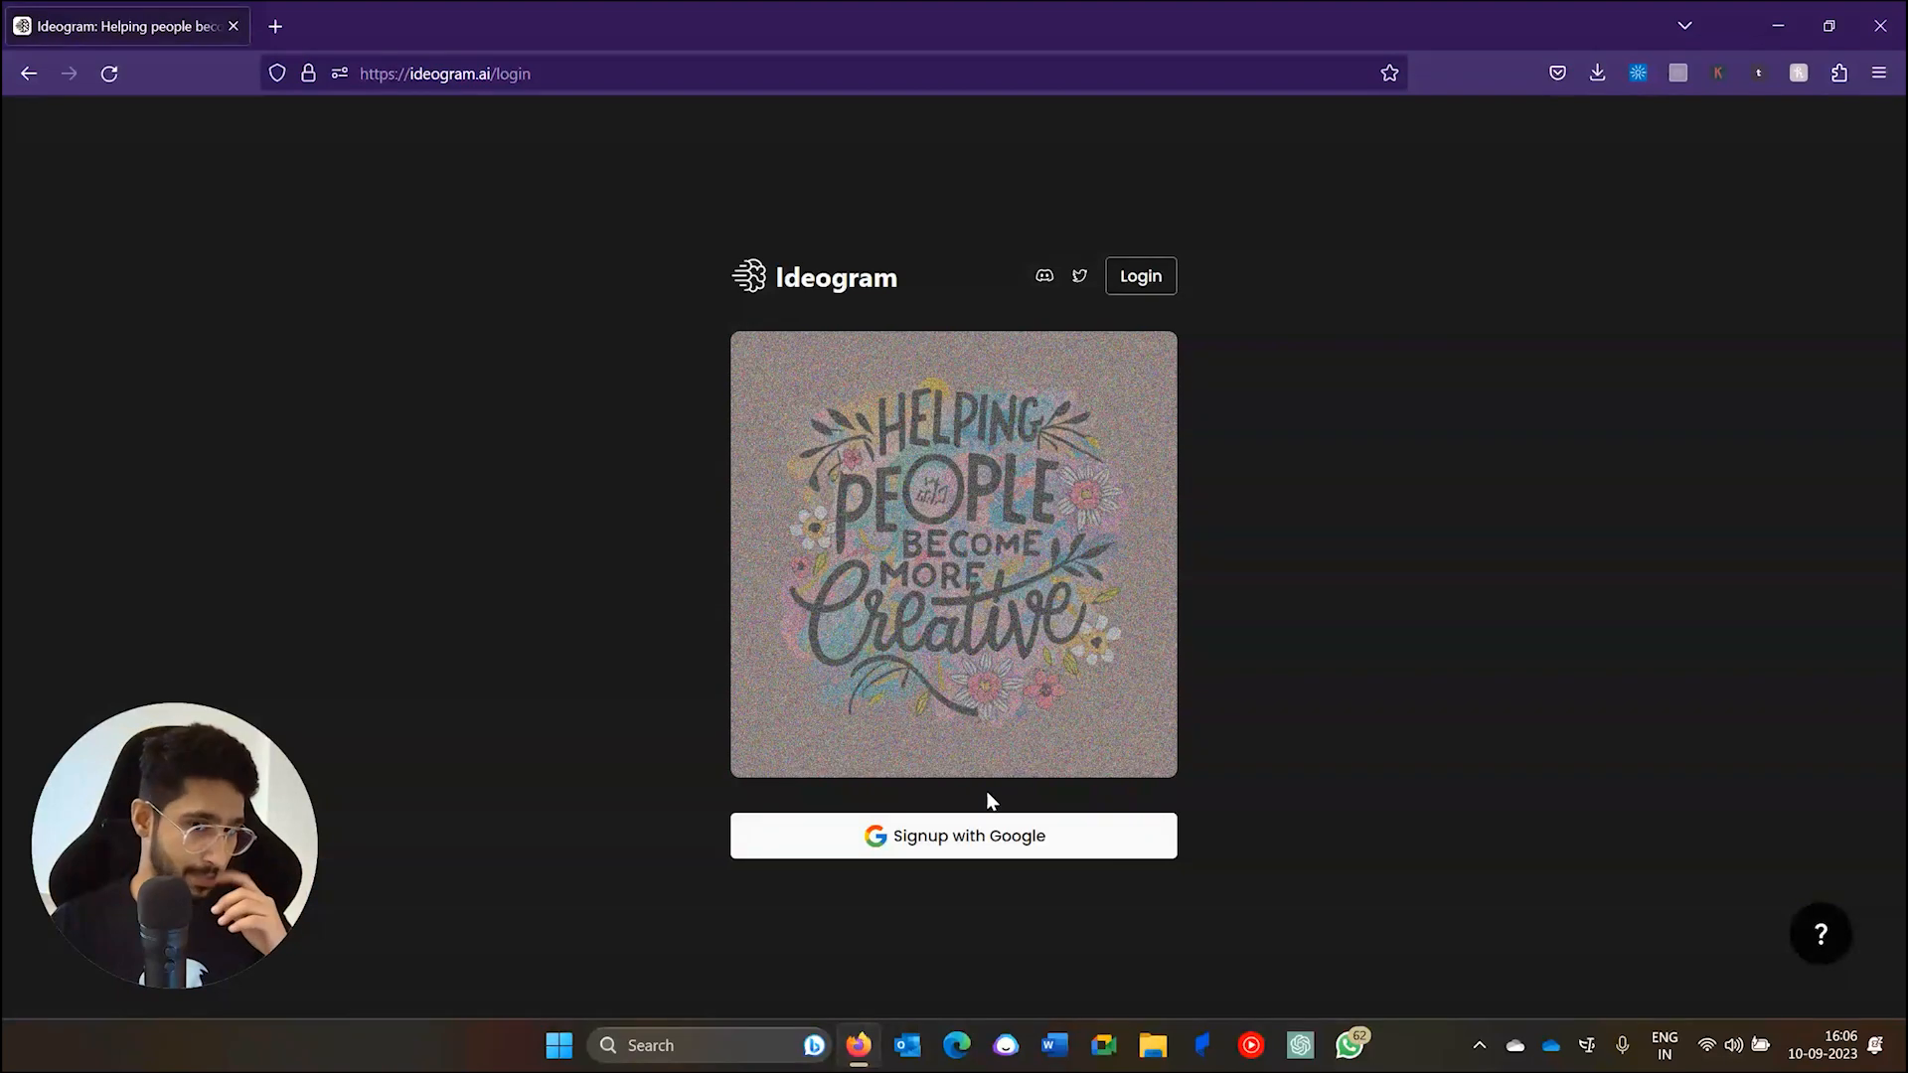
click(1037, 832)
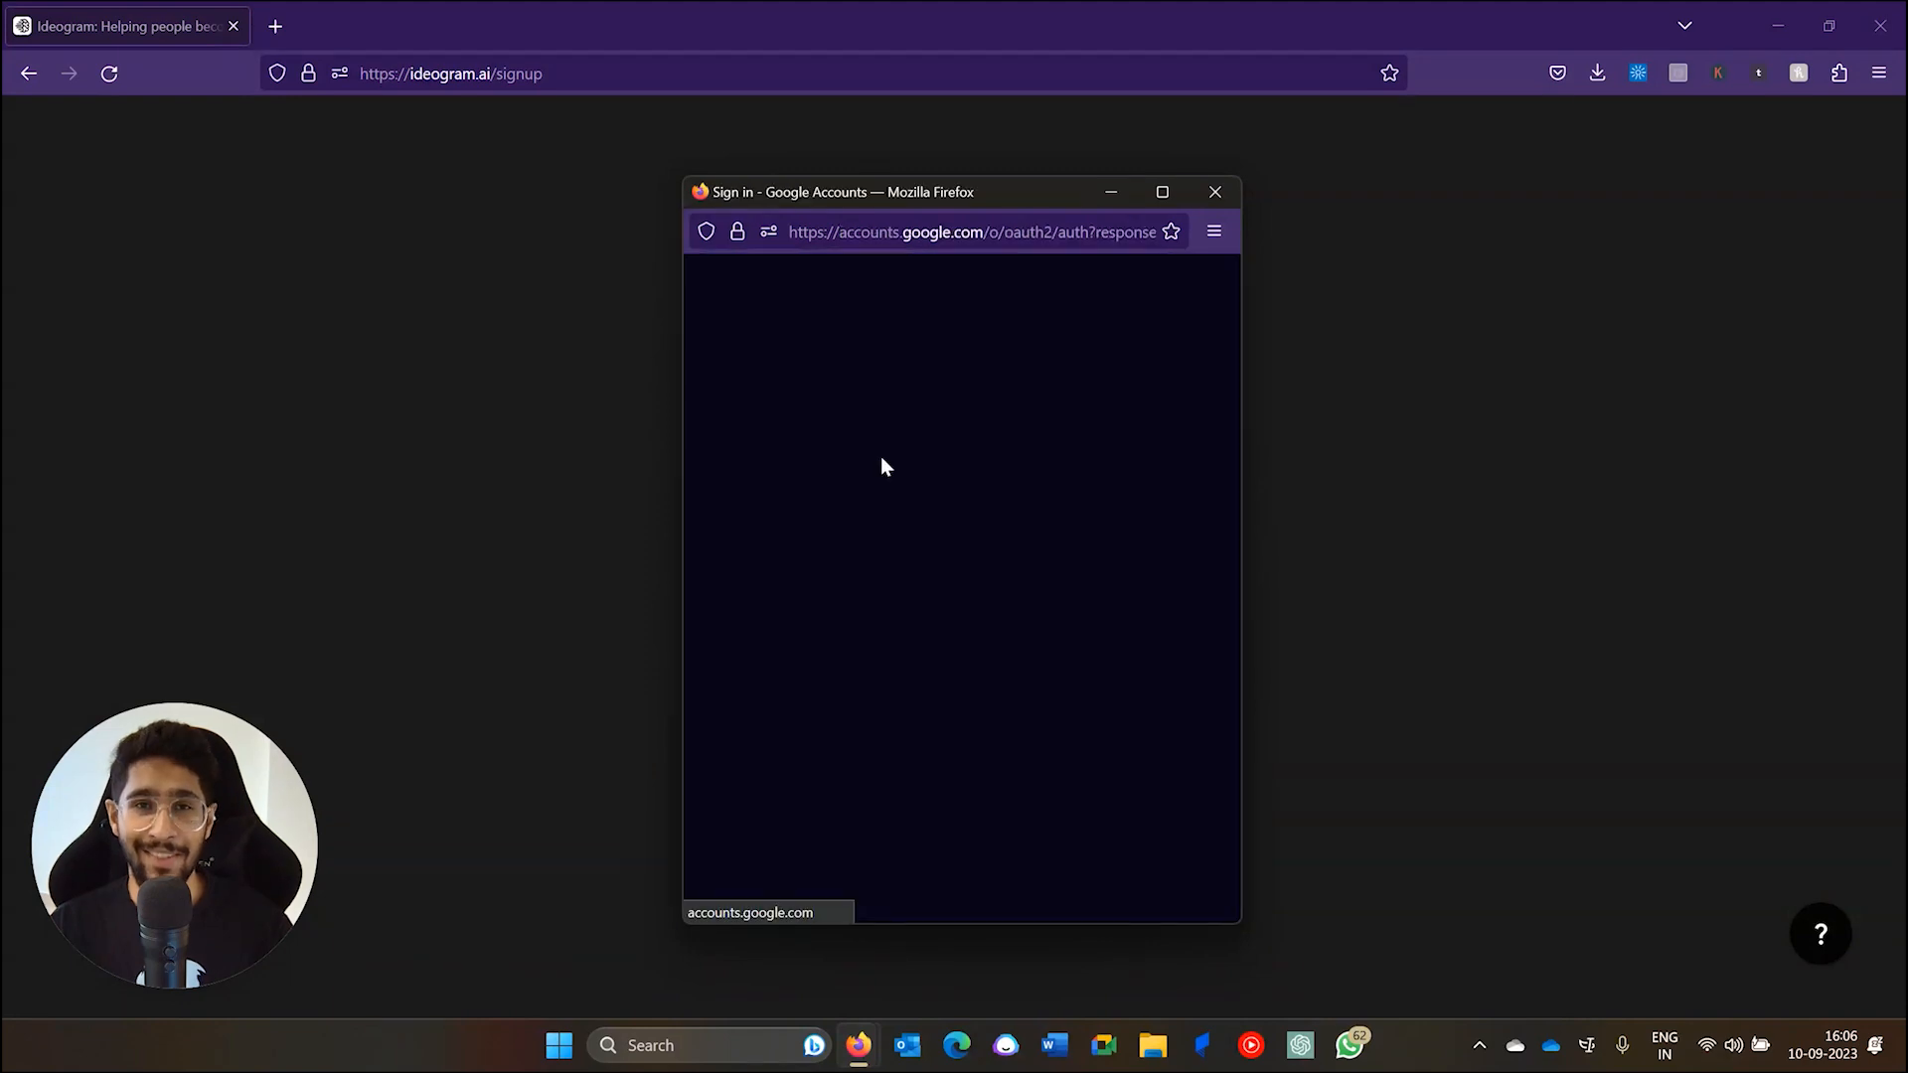
click(883, 465)
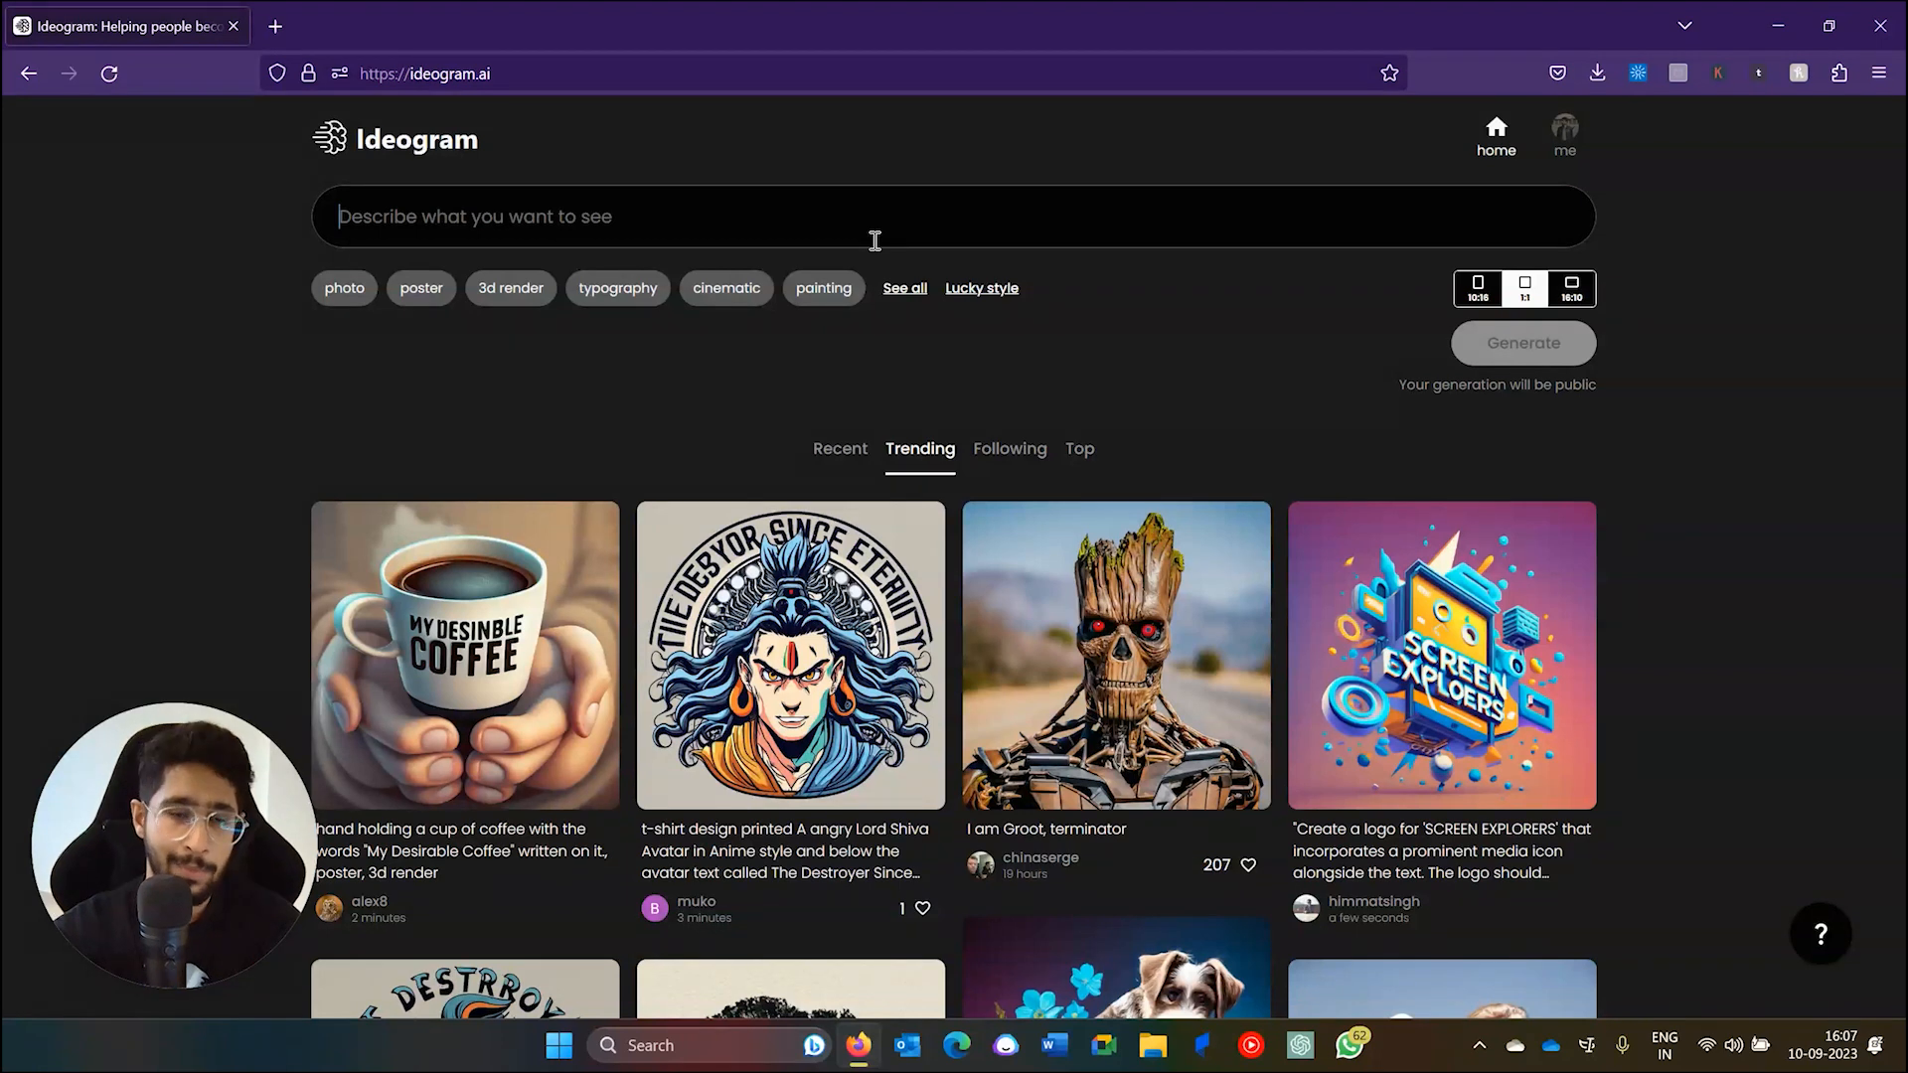
Start the image prompt with the text: A logo for a sustainable brand called "Treelo" in
text(A l)
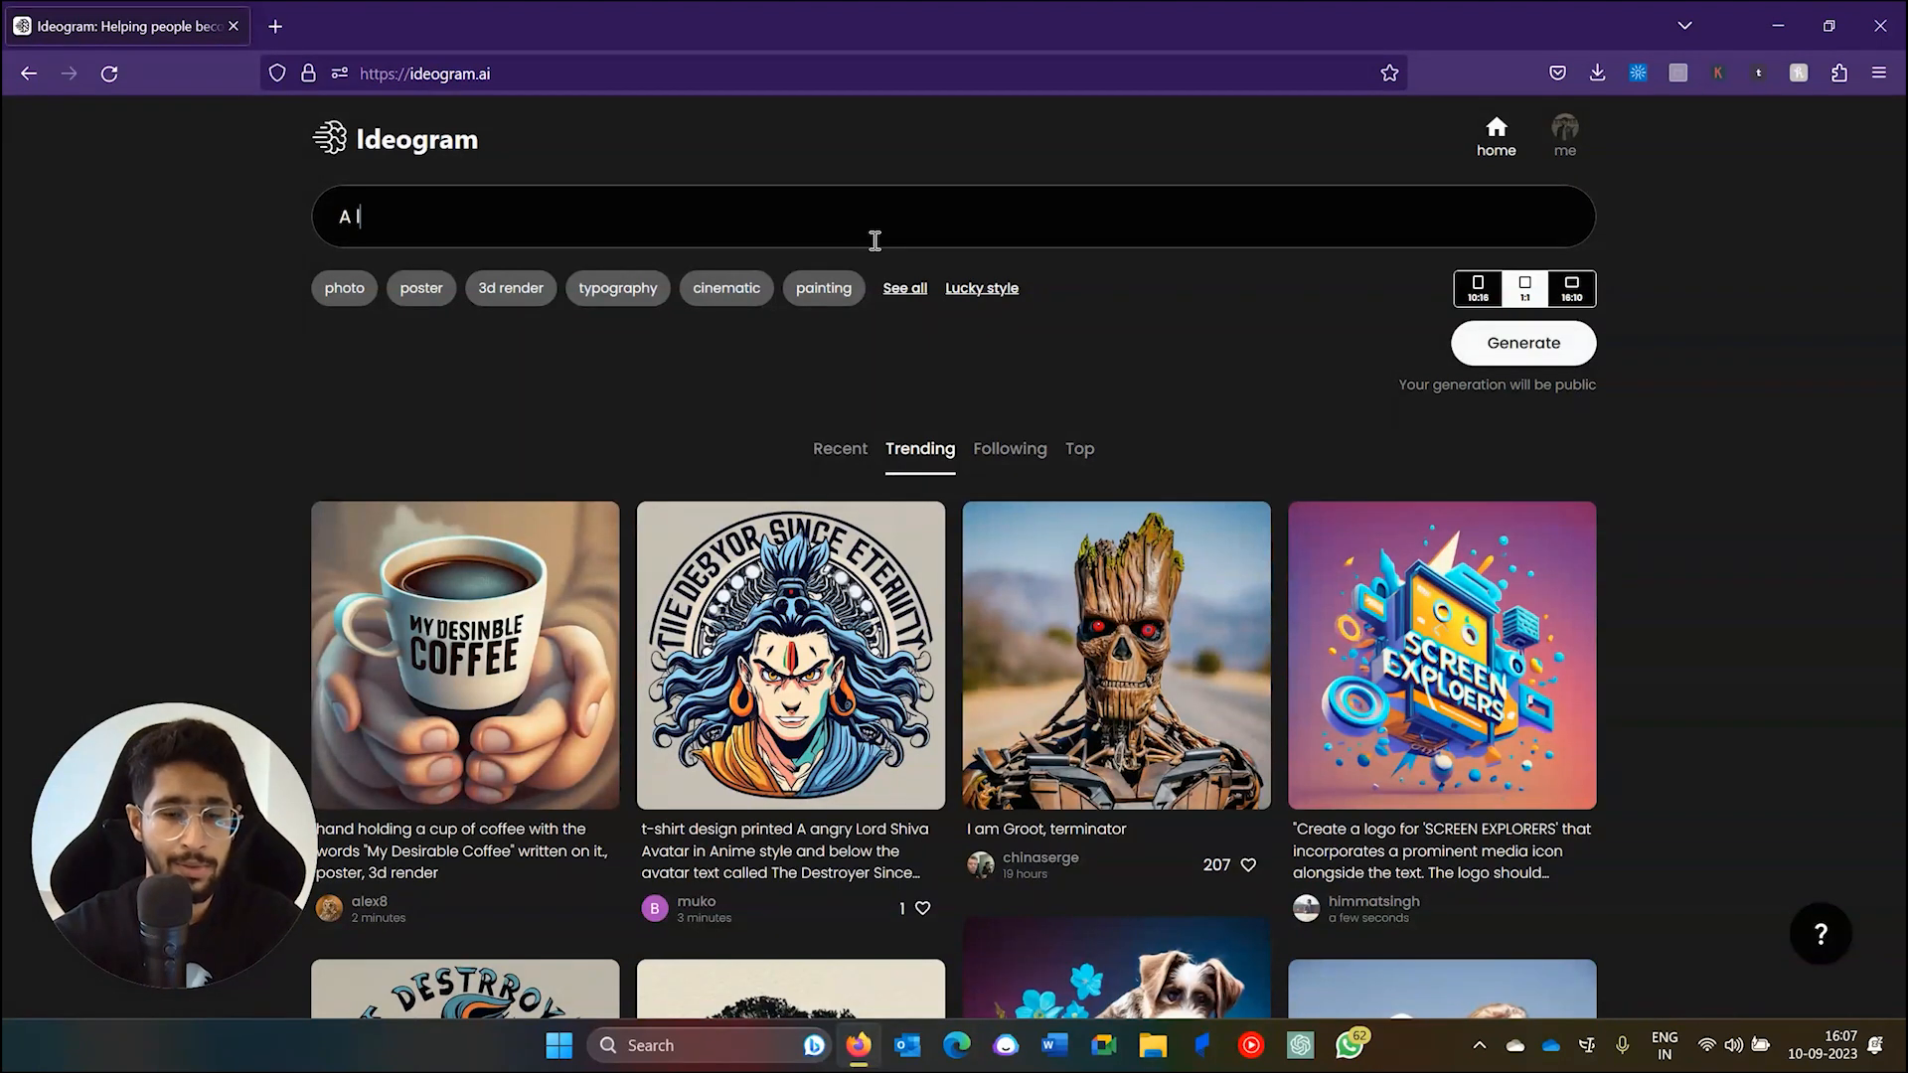
text(ogo for a syu)
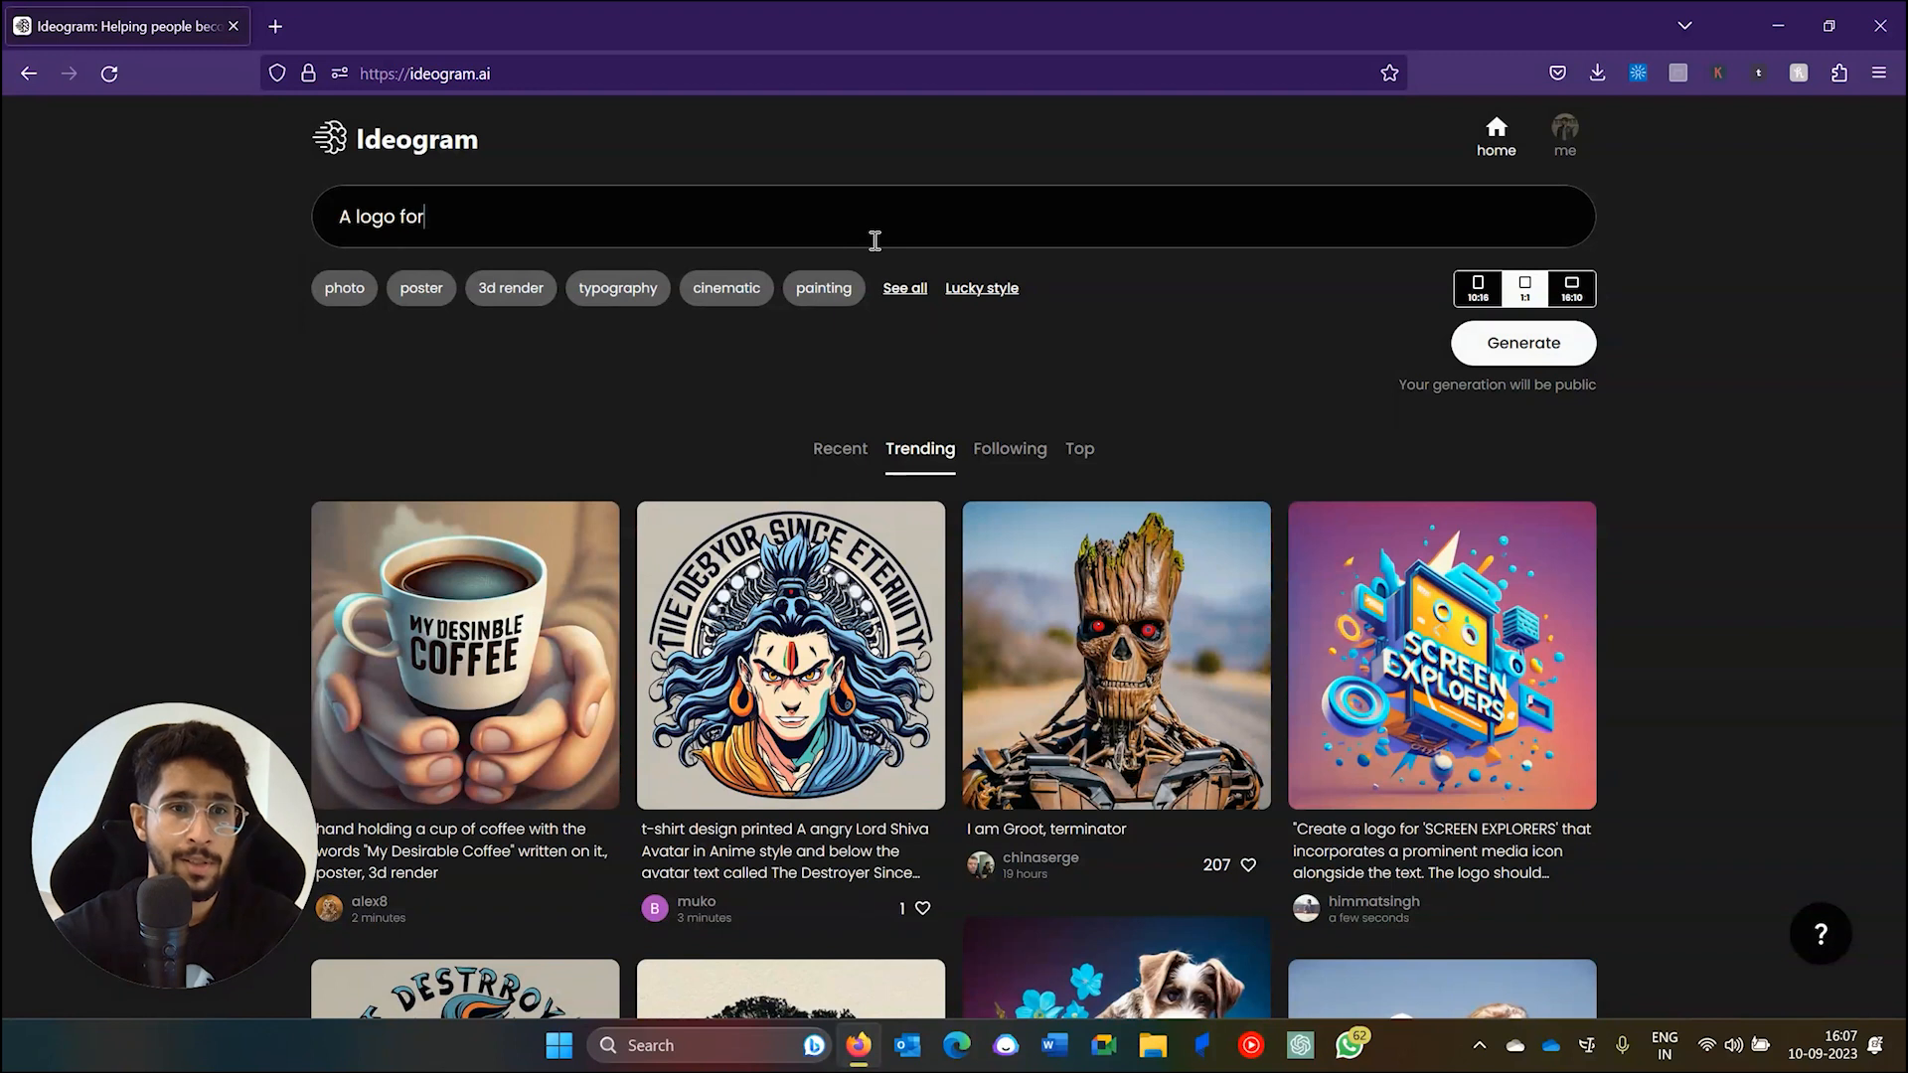
key(BackSpace)
key(BackSpace)
text(usta)
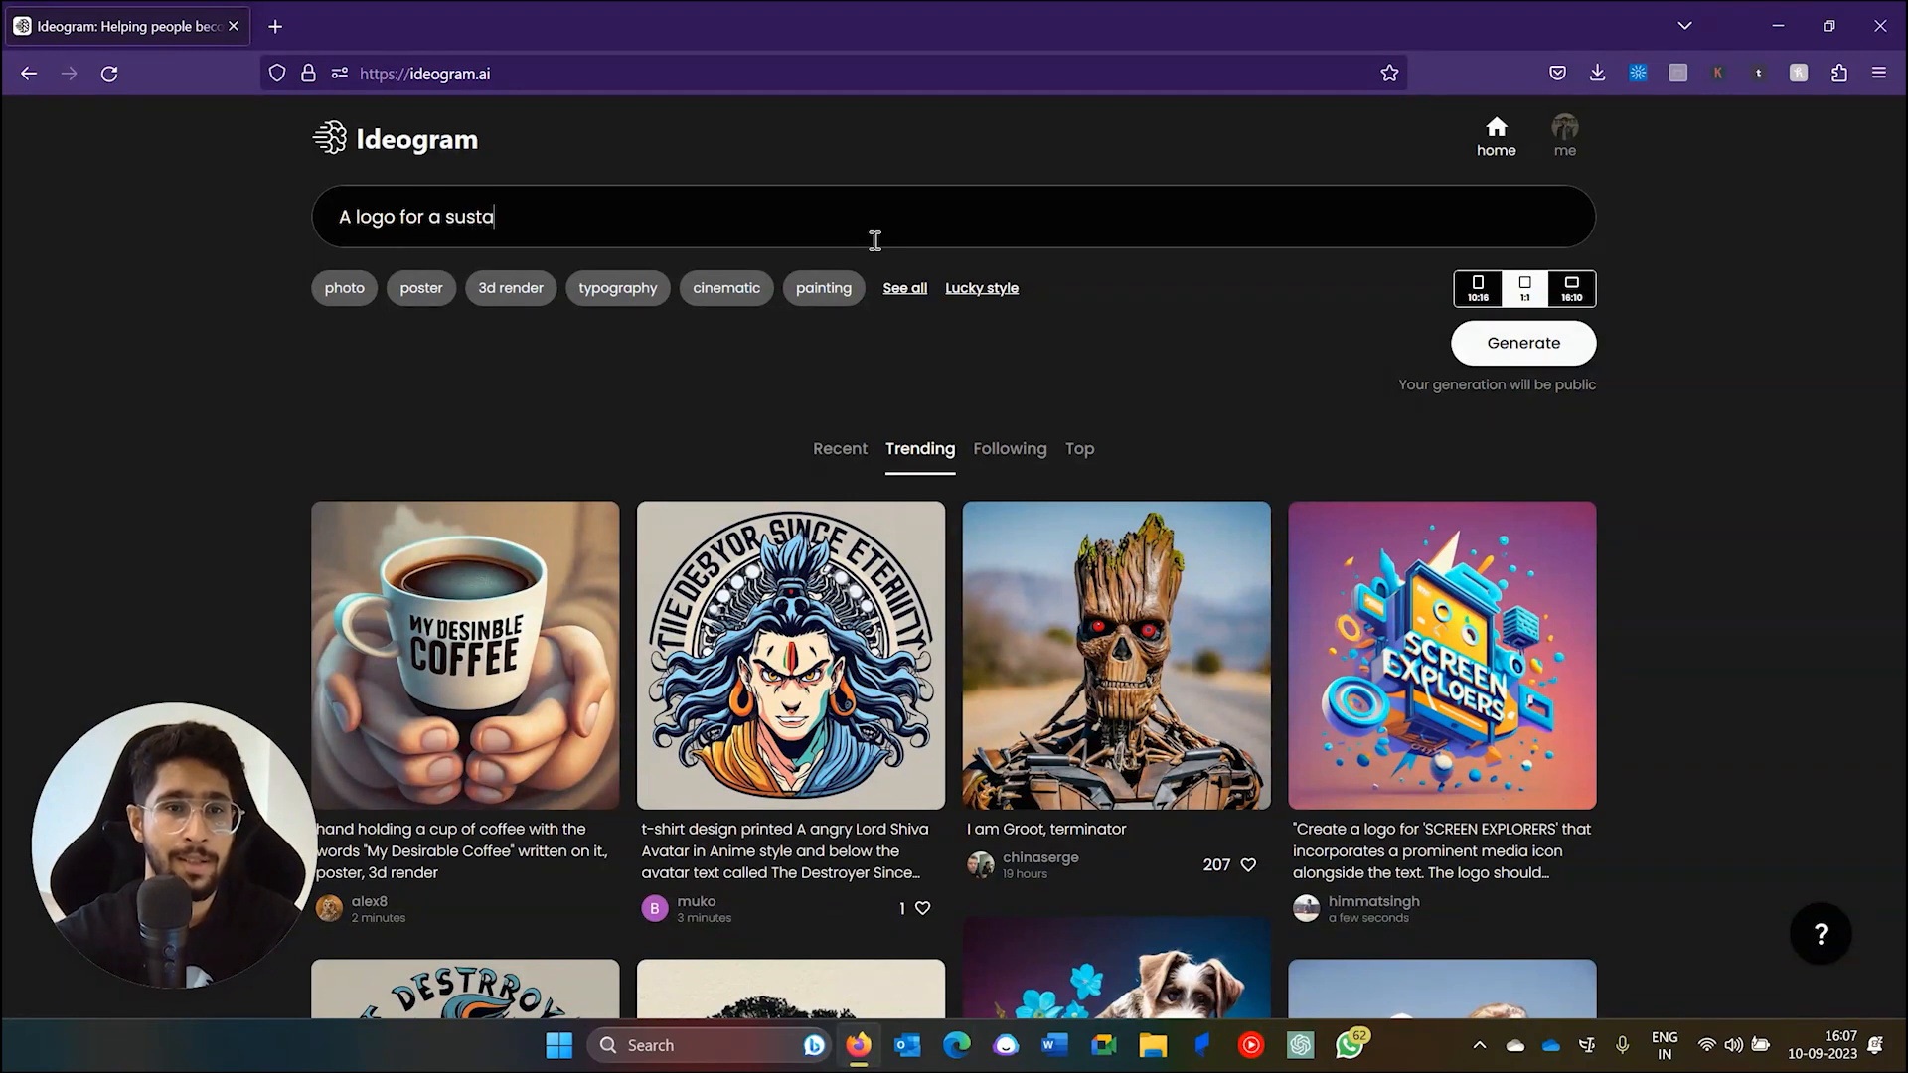
text(inable brand ca)
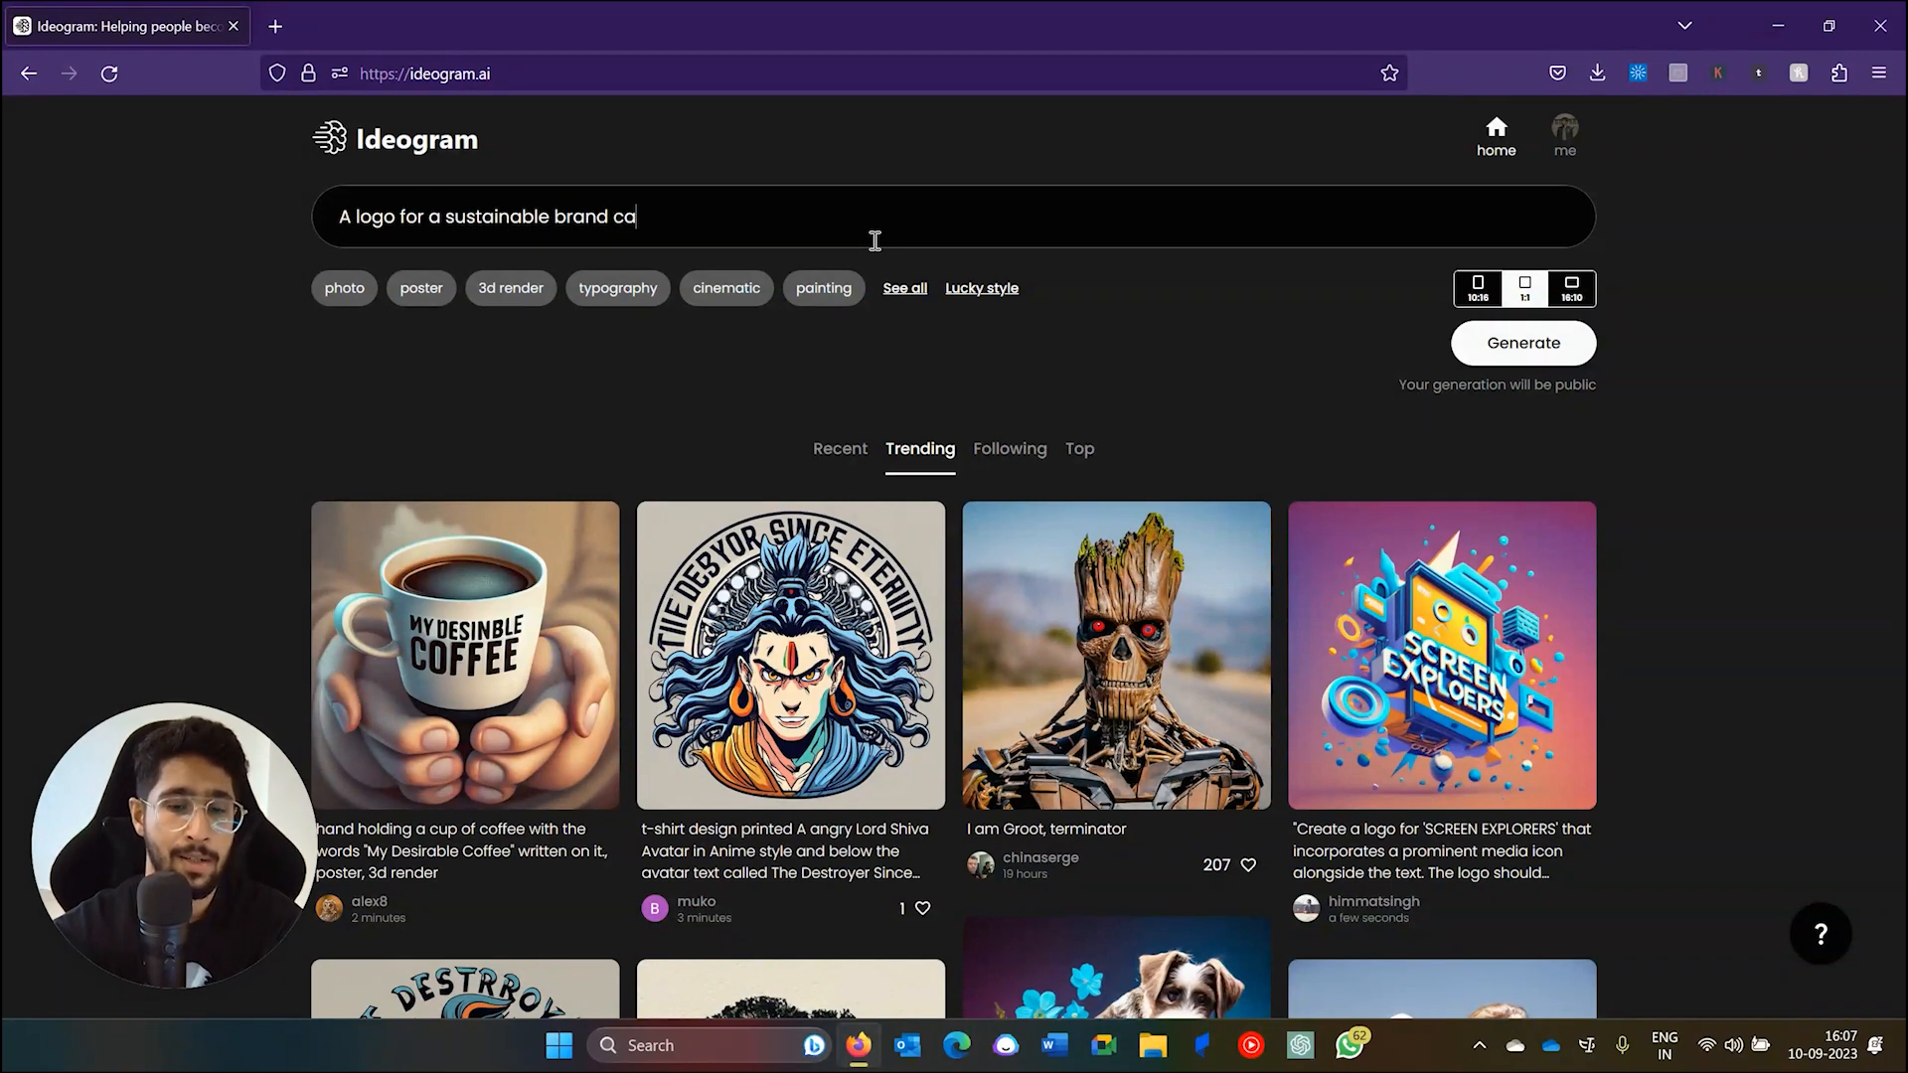
text(lled "Treel)
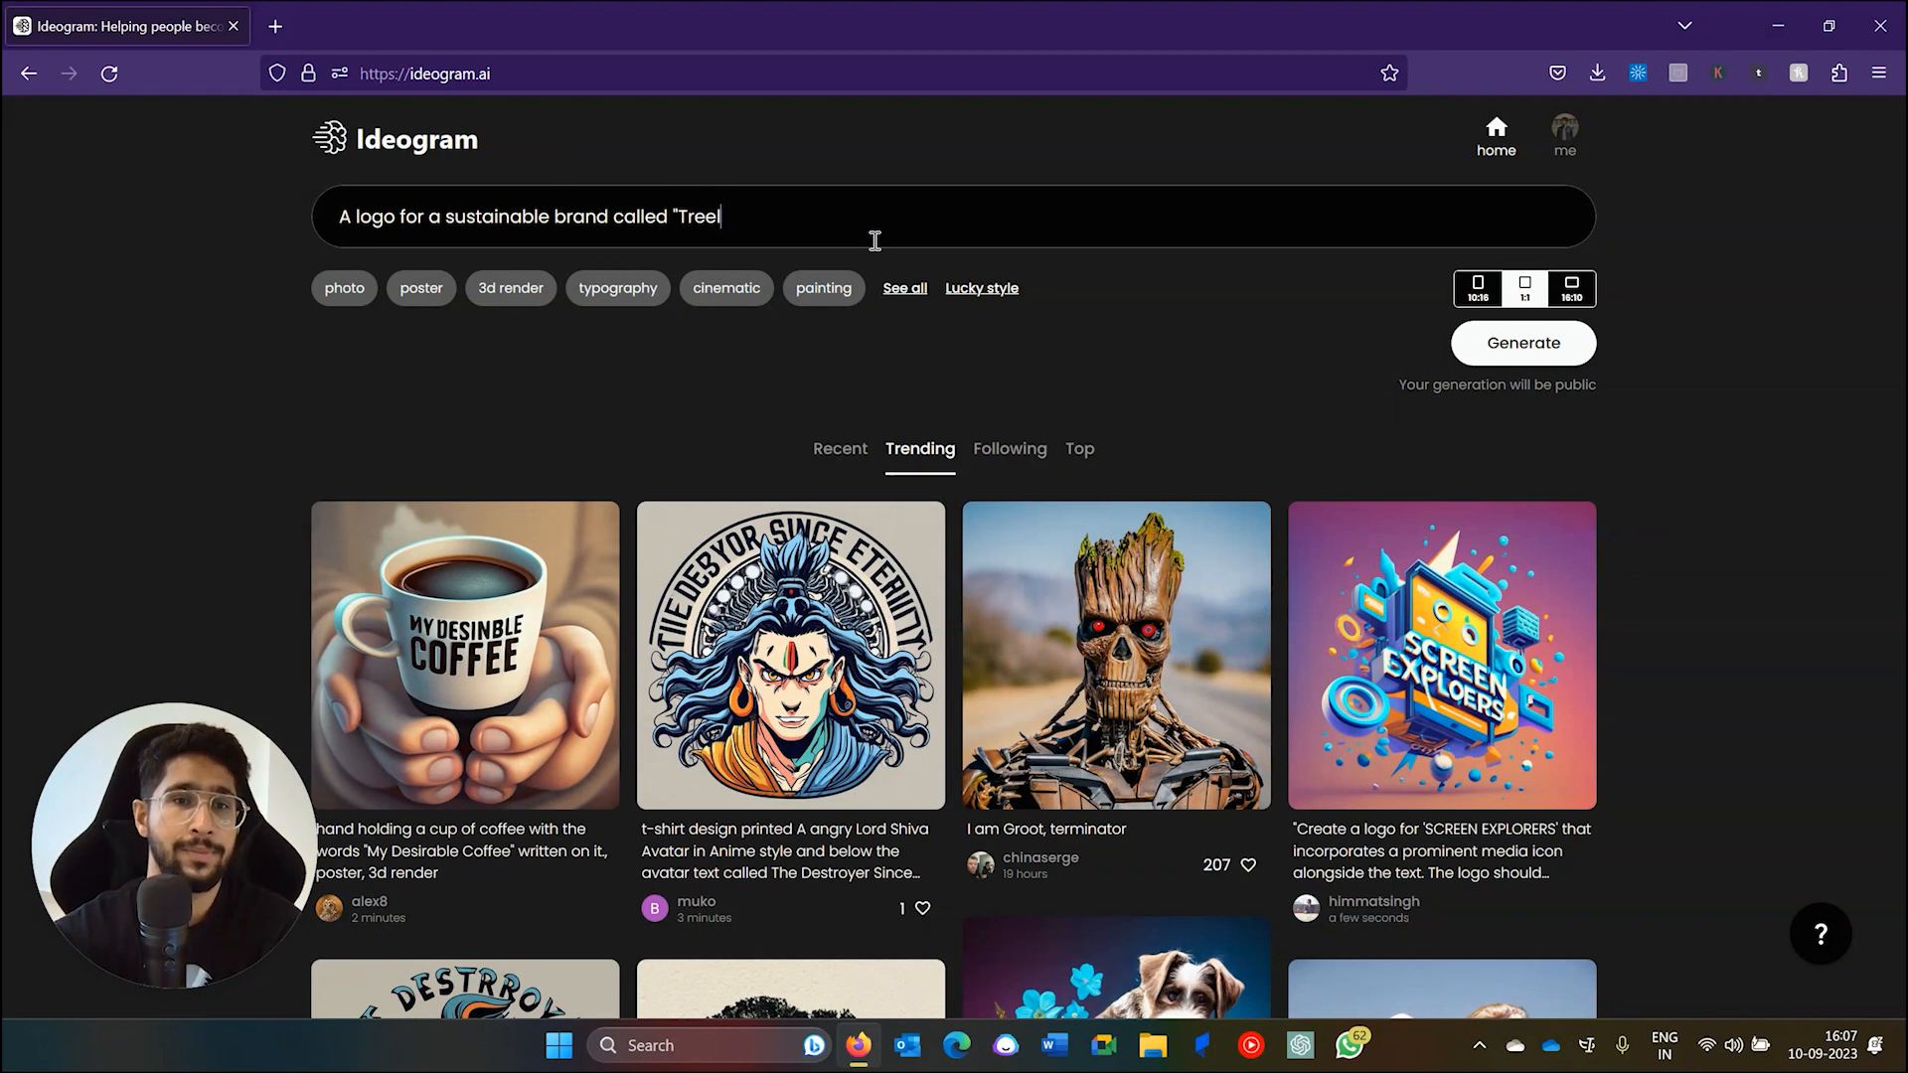
text(o" in o)
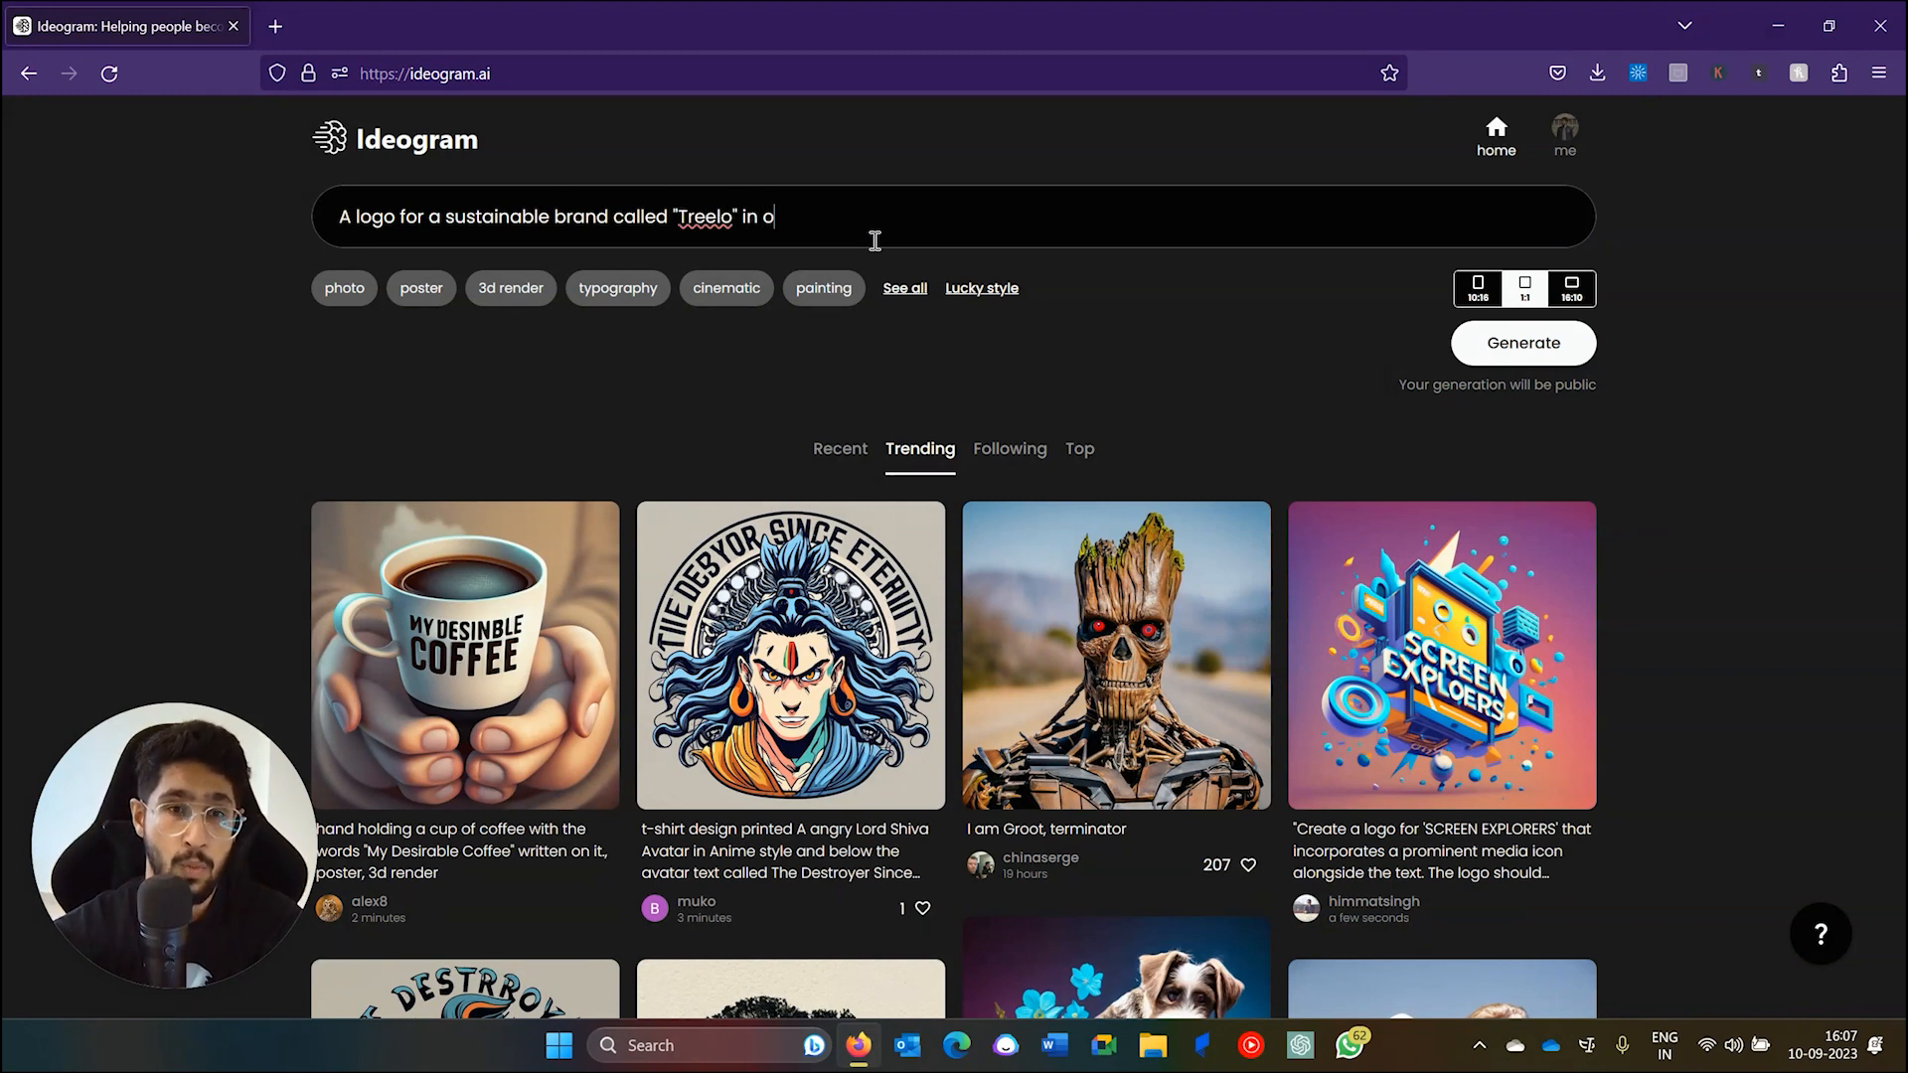
Continue the prompt with "one continuous line", correcting the misspelled word with the spelling suggestion
key(BackSpace)
text(dde)
key(BackSpace)
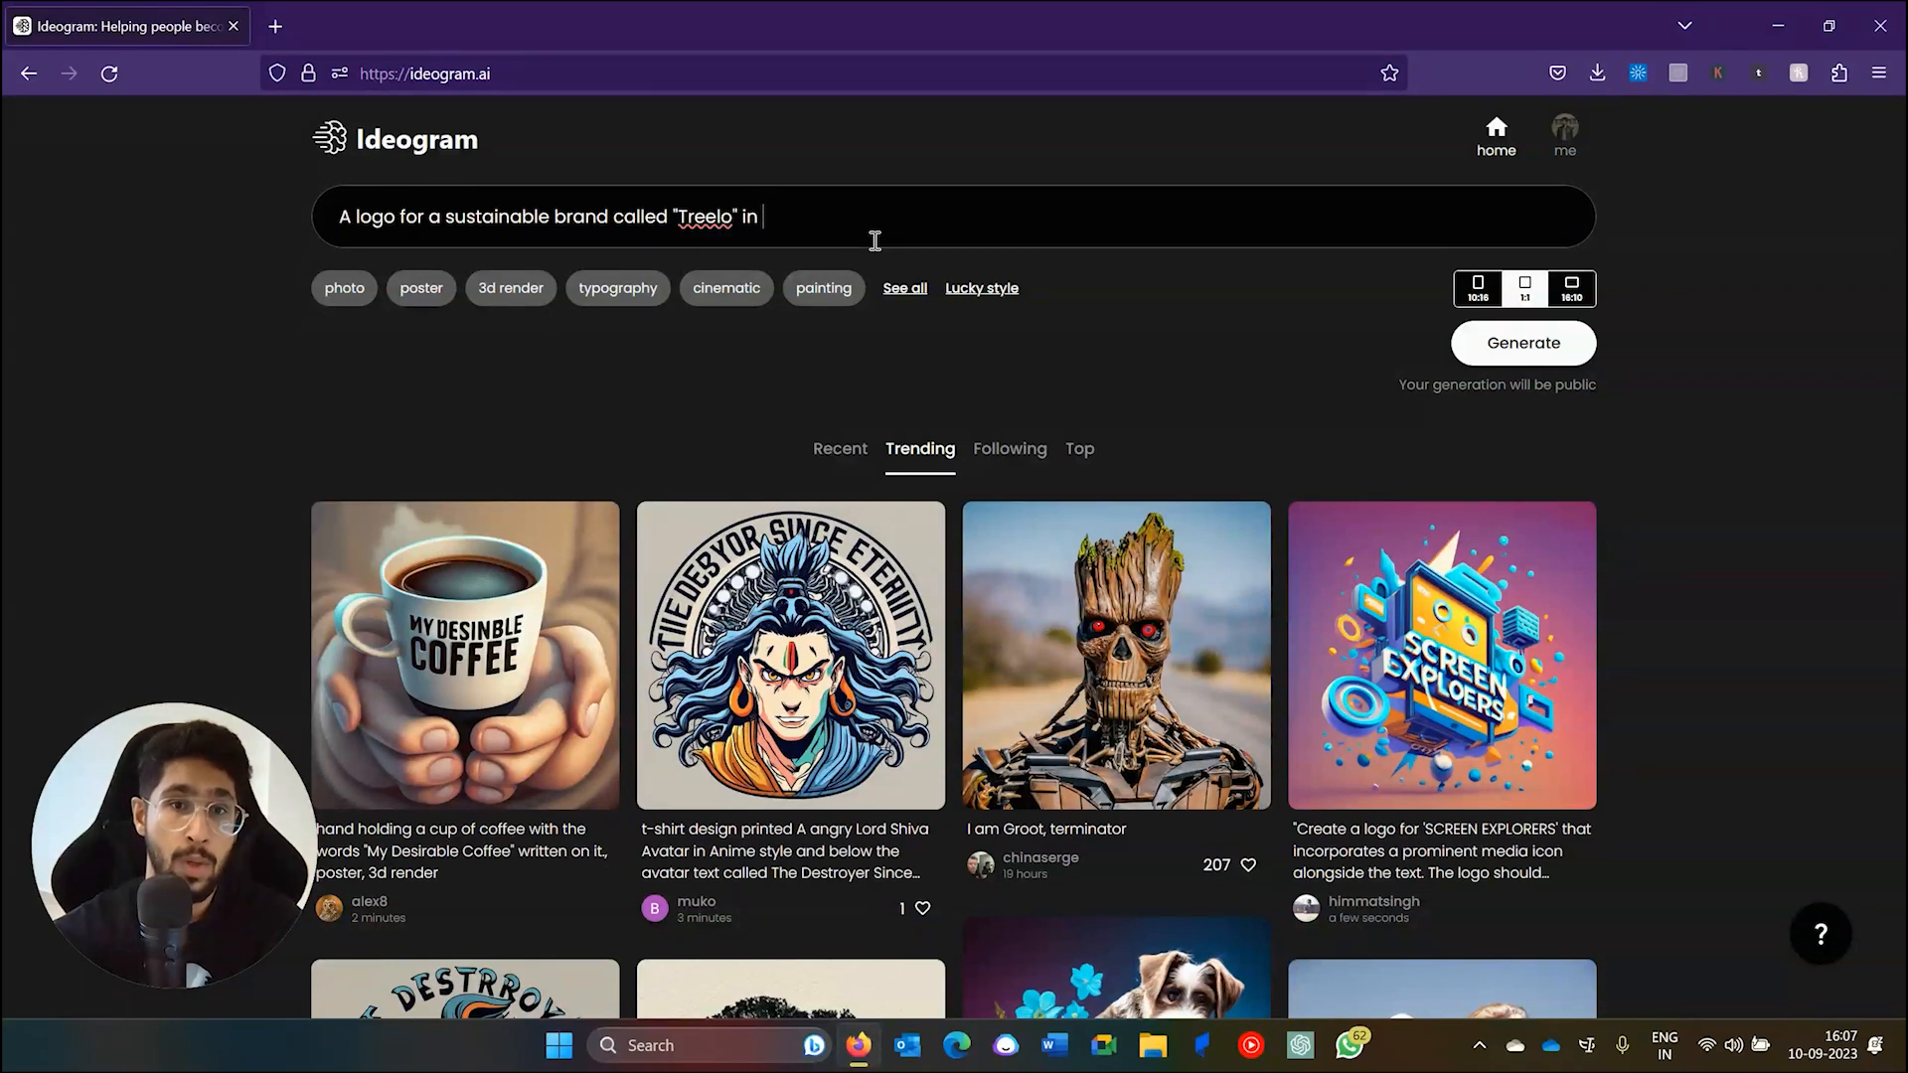
text(one continous )
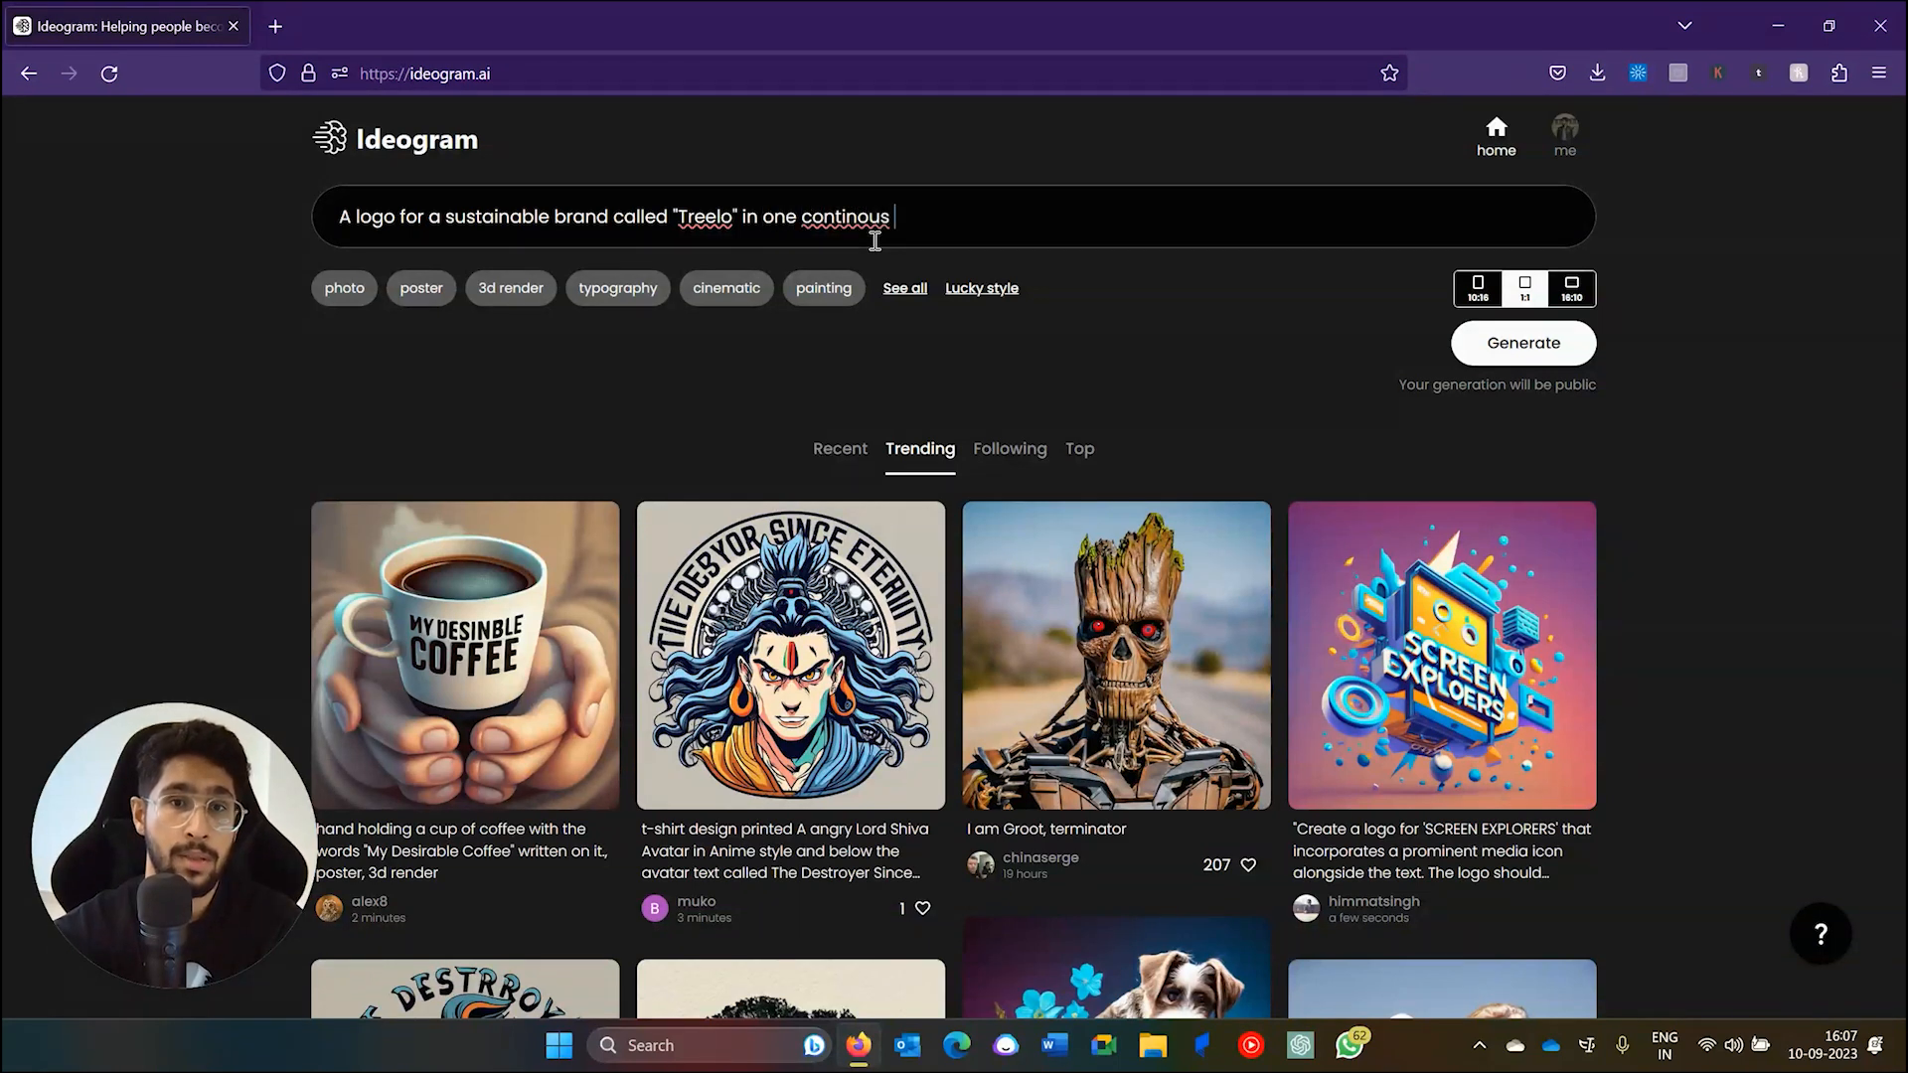
text(line)
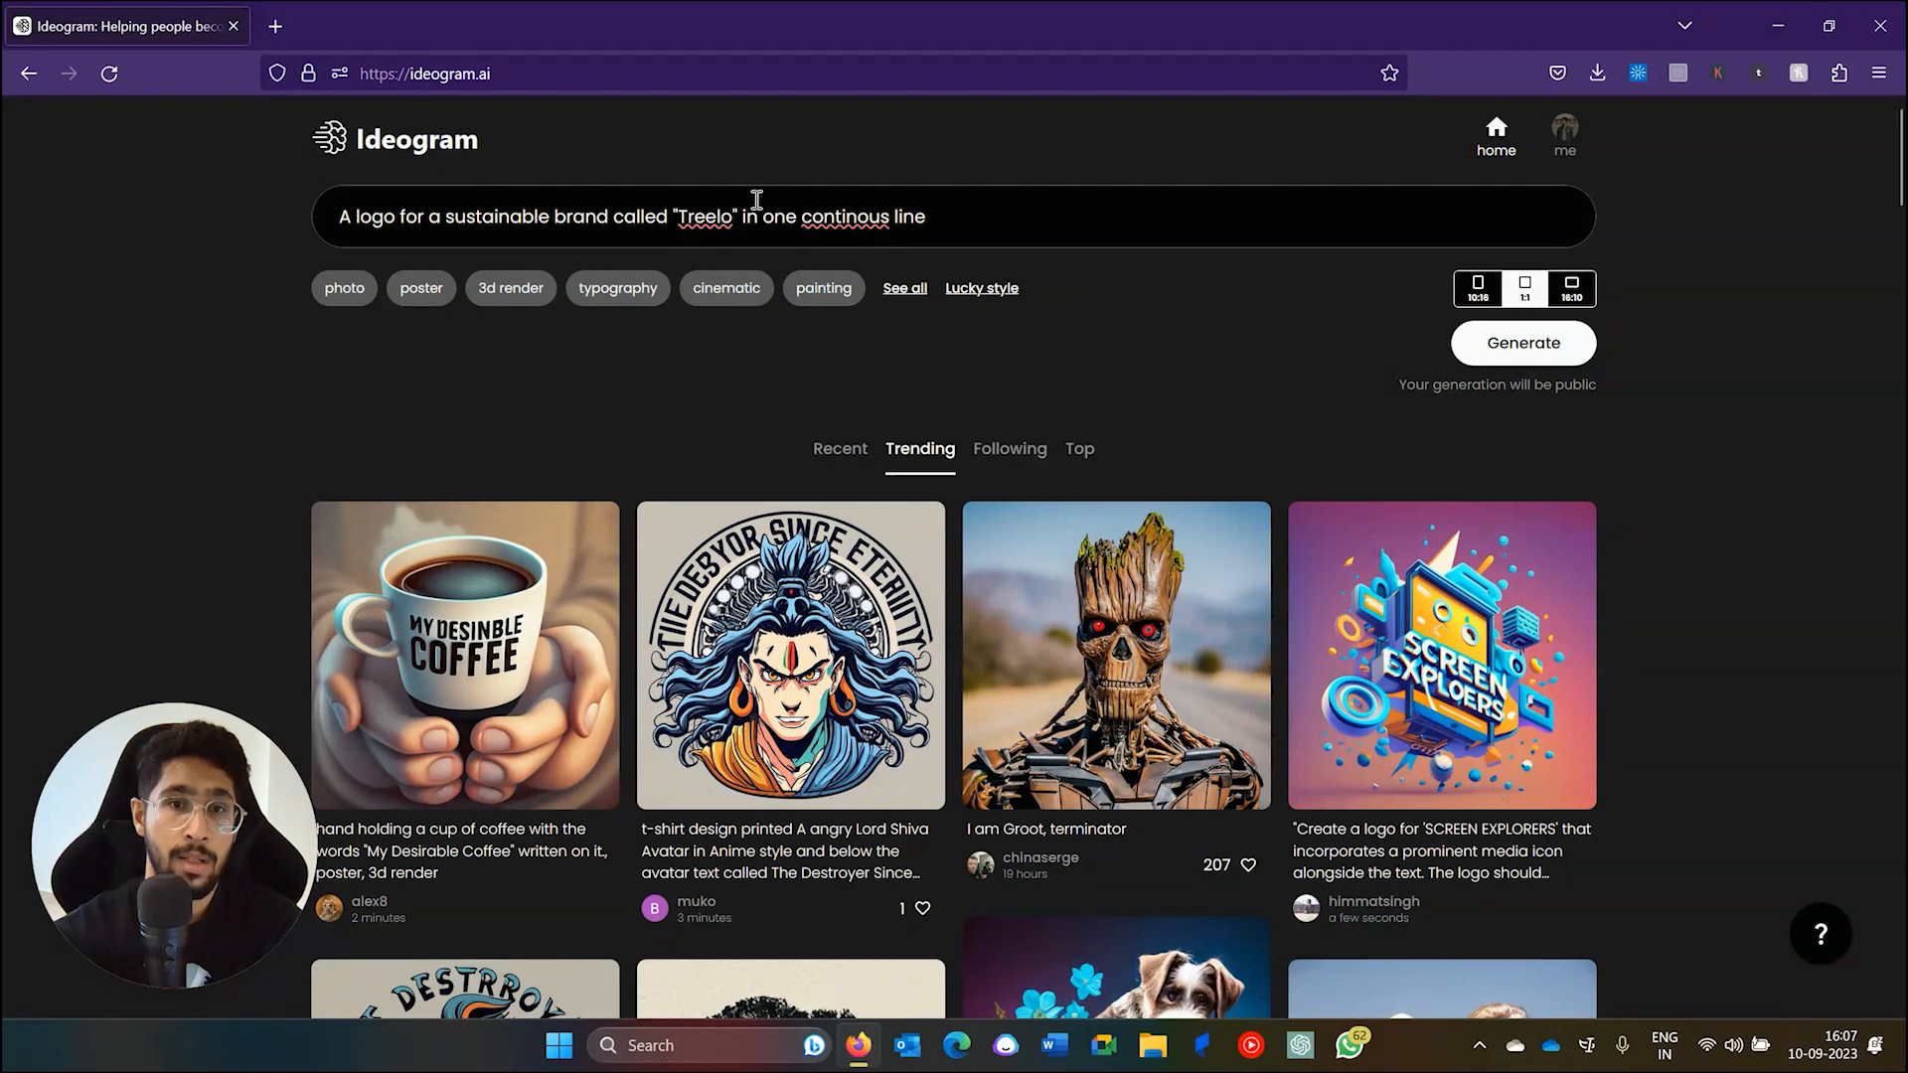
right_click(827, 217)
click(858, 243)
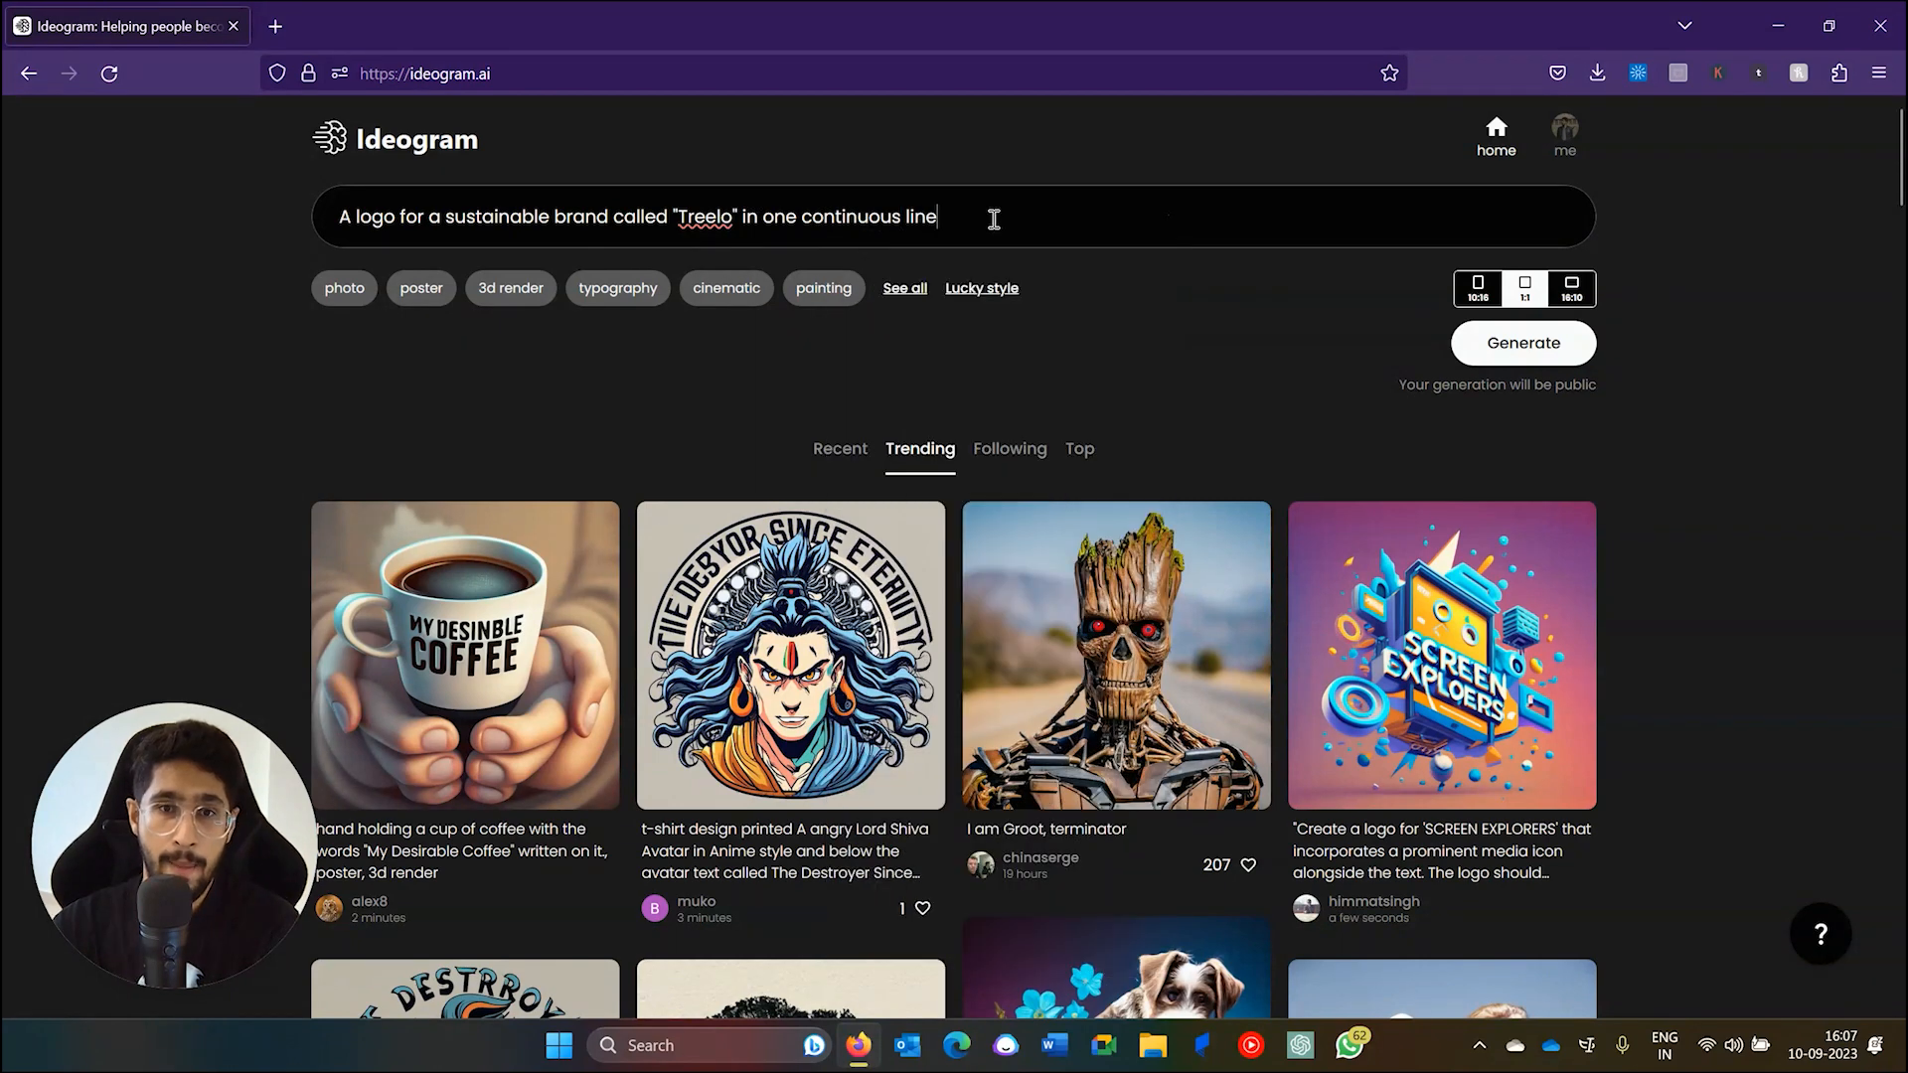
Extend the prompt with "and there's a tree doodle in the end"
text(and t)
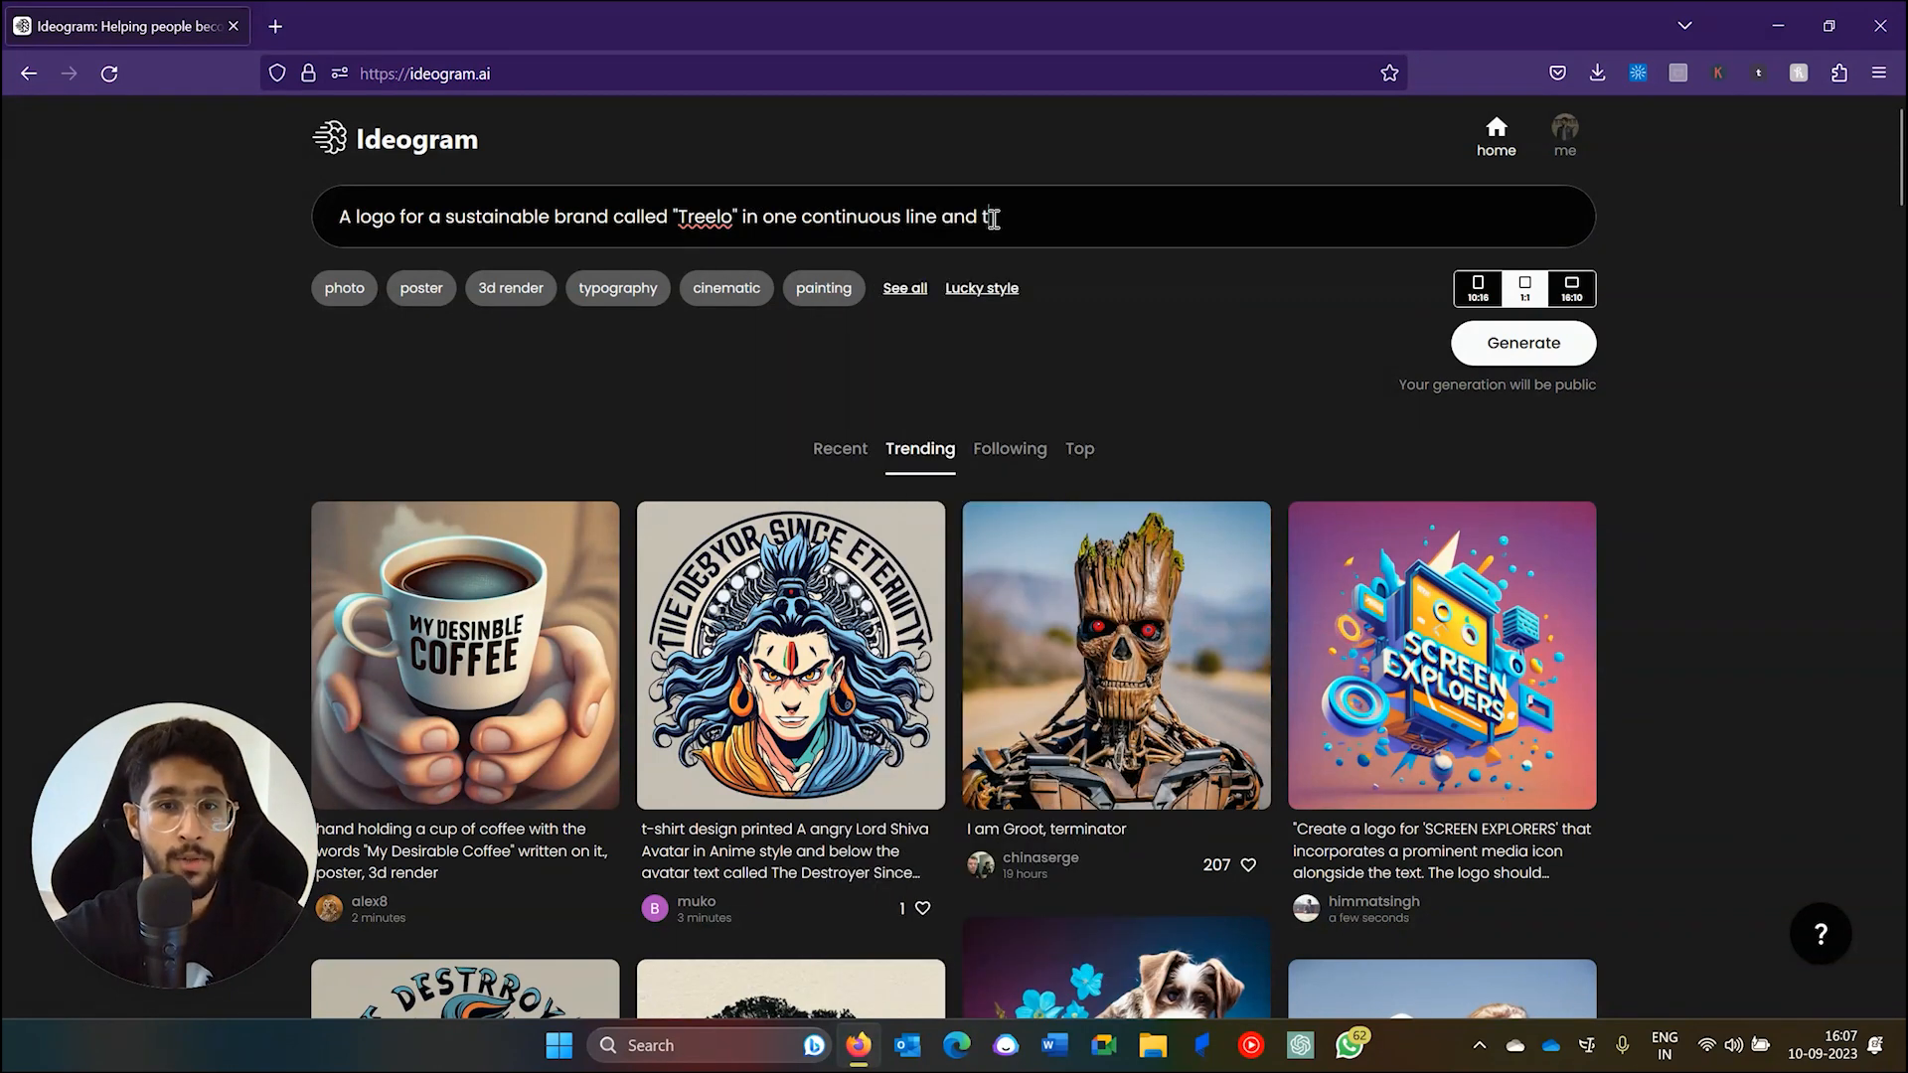
text(here sho)
key(BackSpace)
key(BackSpace)
key(BackSpace)
key(BackSpace)
key(BackSpace)
key(BackSpace)
key(BackSpace)
key(BackSpace)
key(BackSpace)
key(BackSpace)
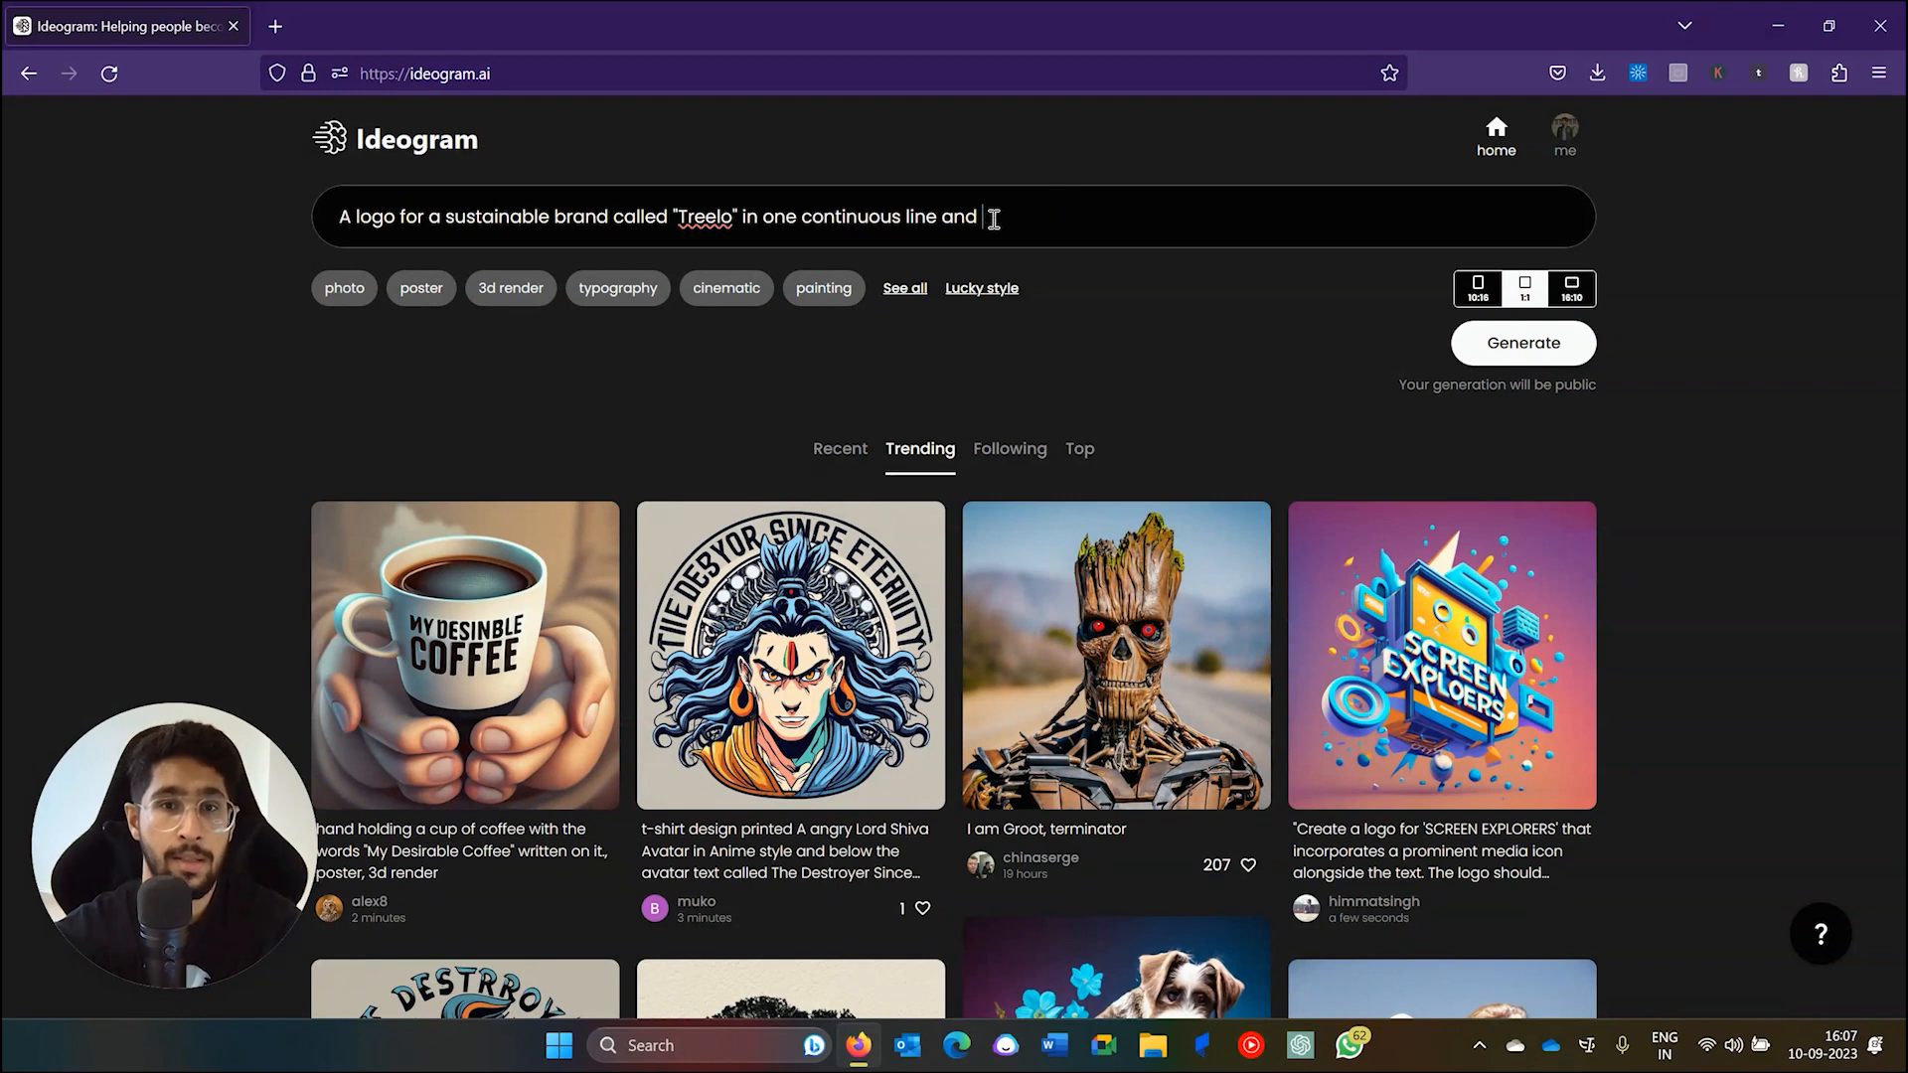
text(there's a tree)
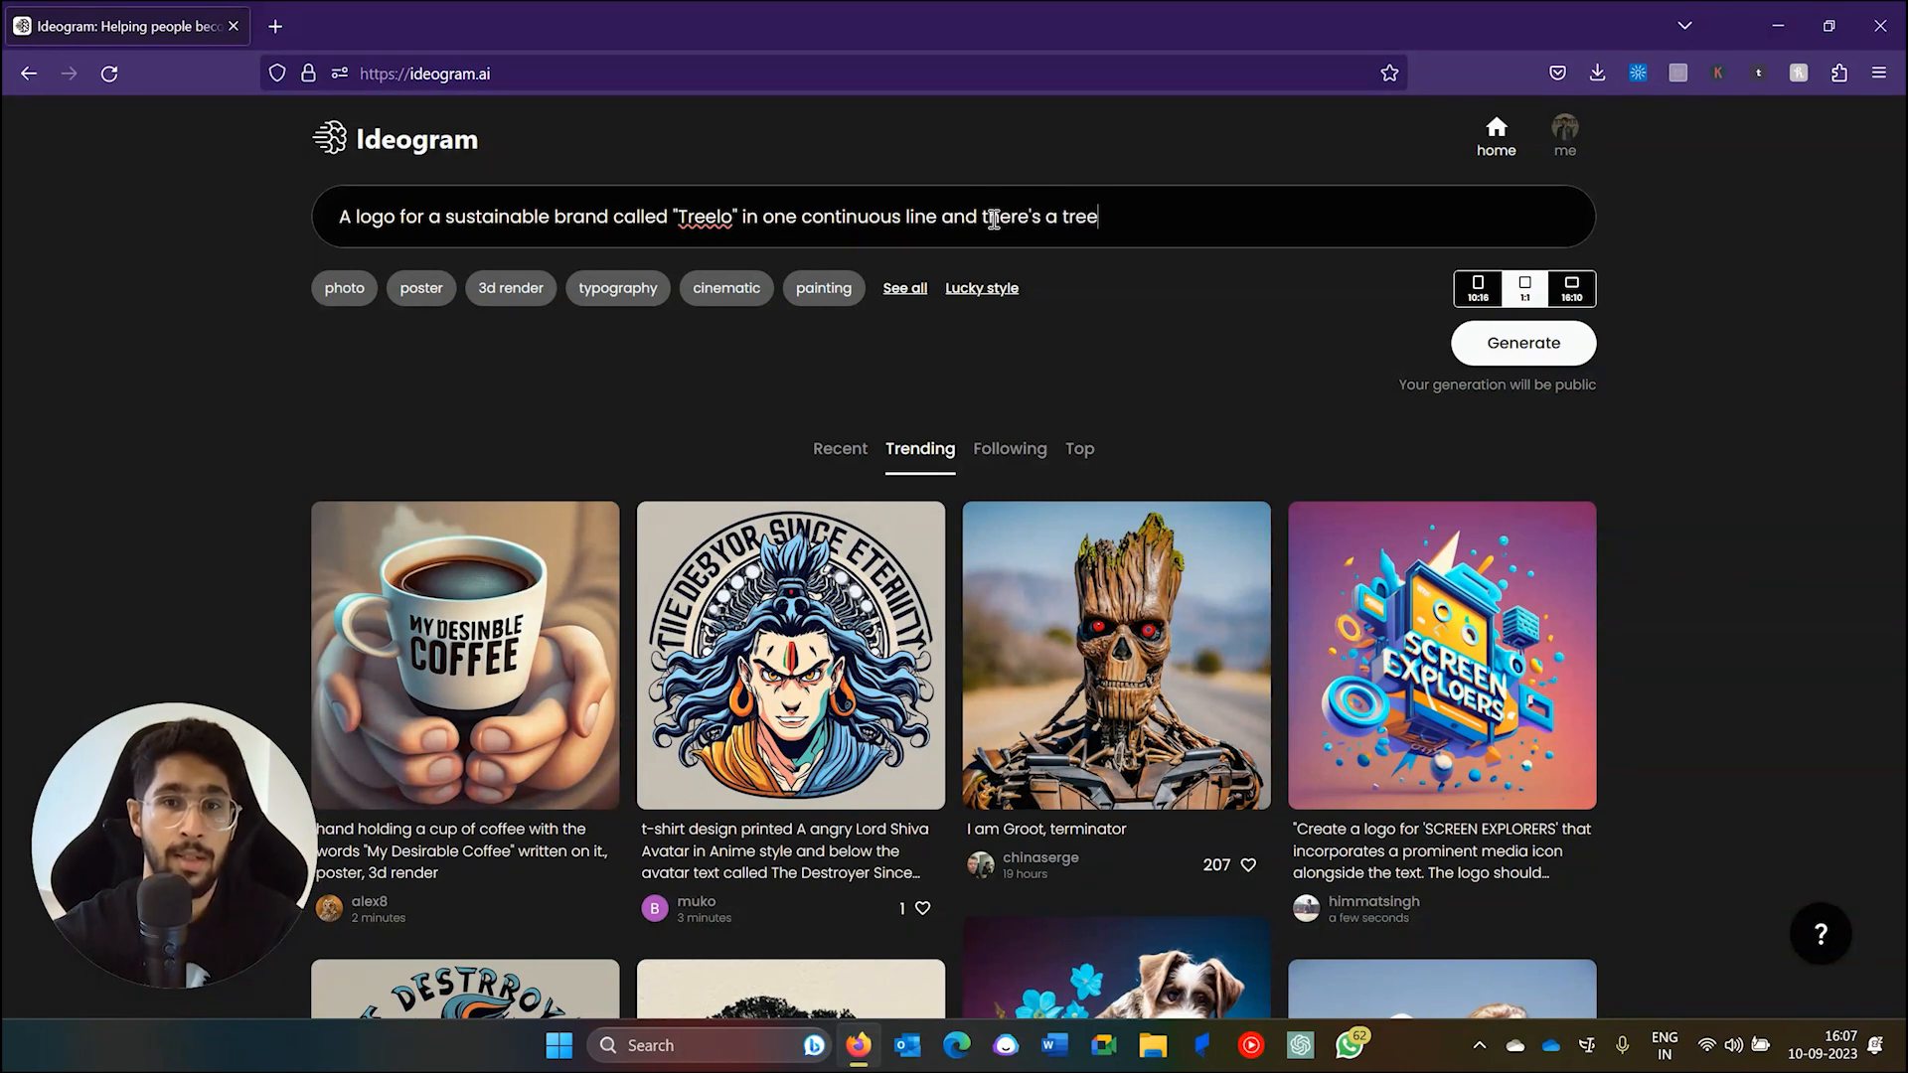
text( doodle in the end.)
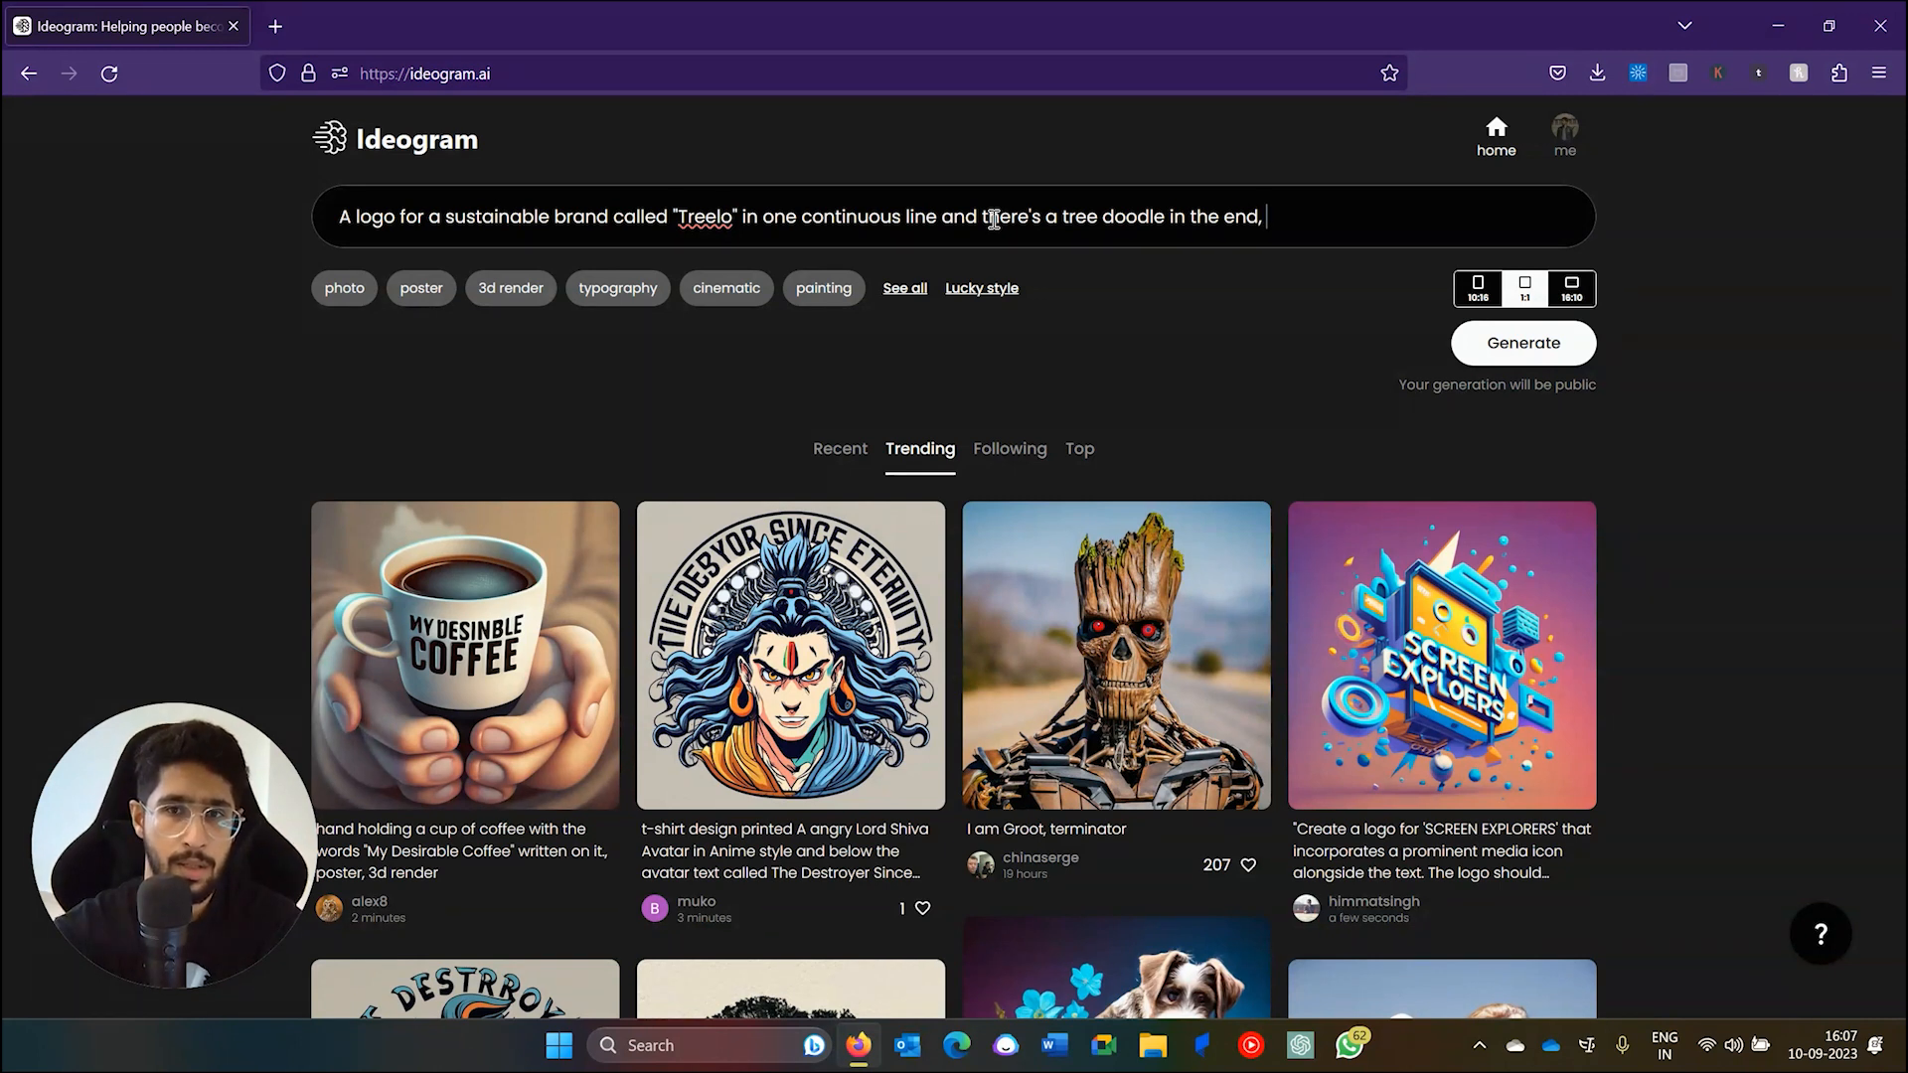
Finish the prompt with ", white backgound" after the tree doodle wording
key(BackSpace)
text(, white b)
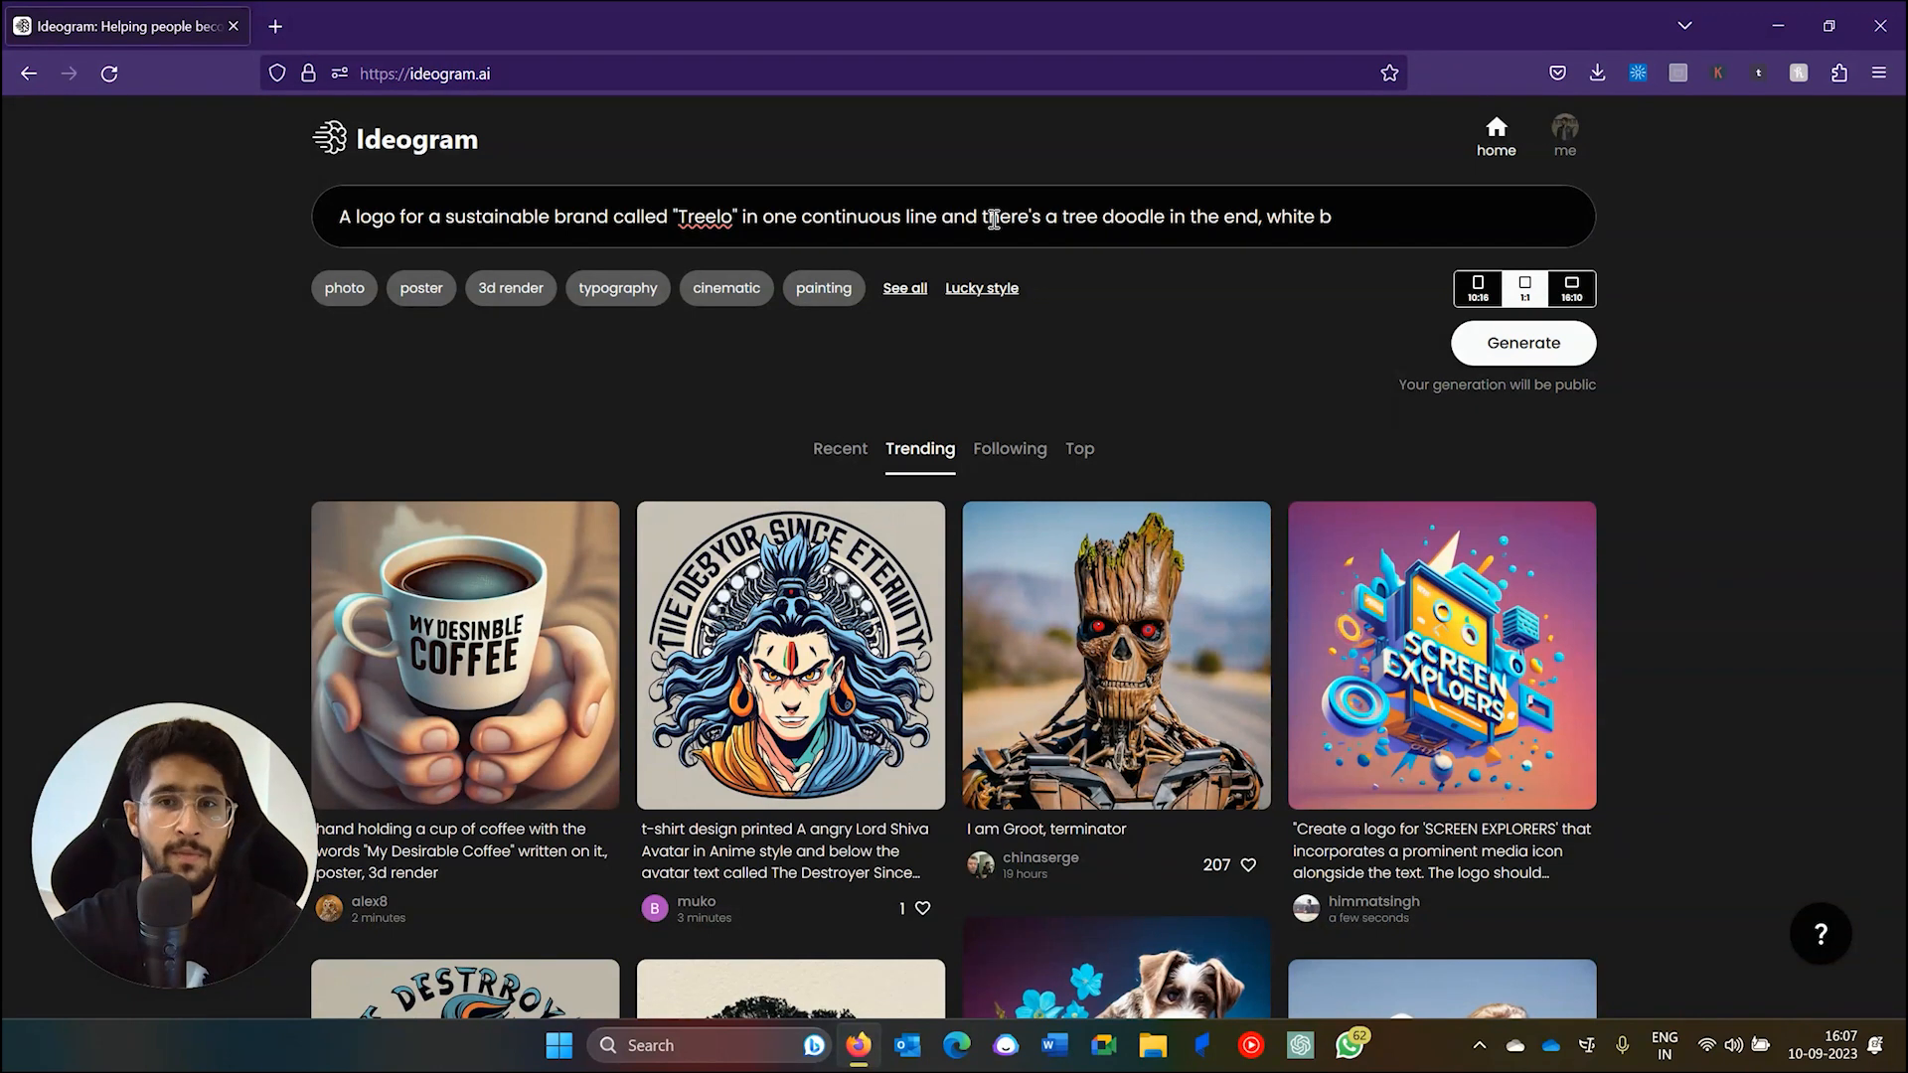
text(ackg)
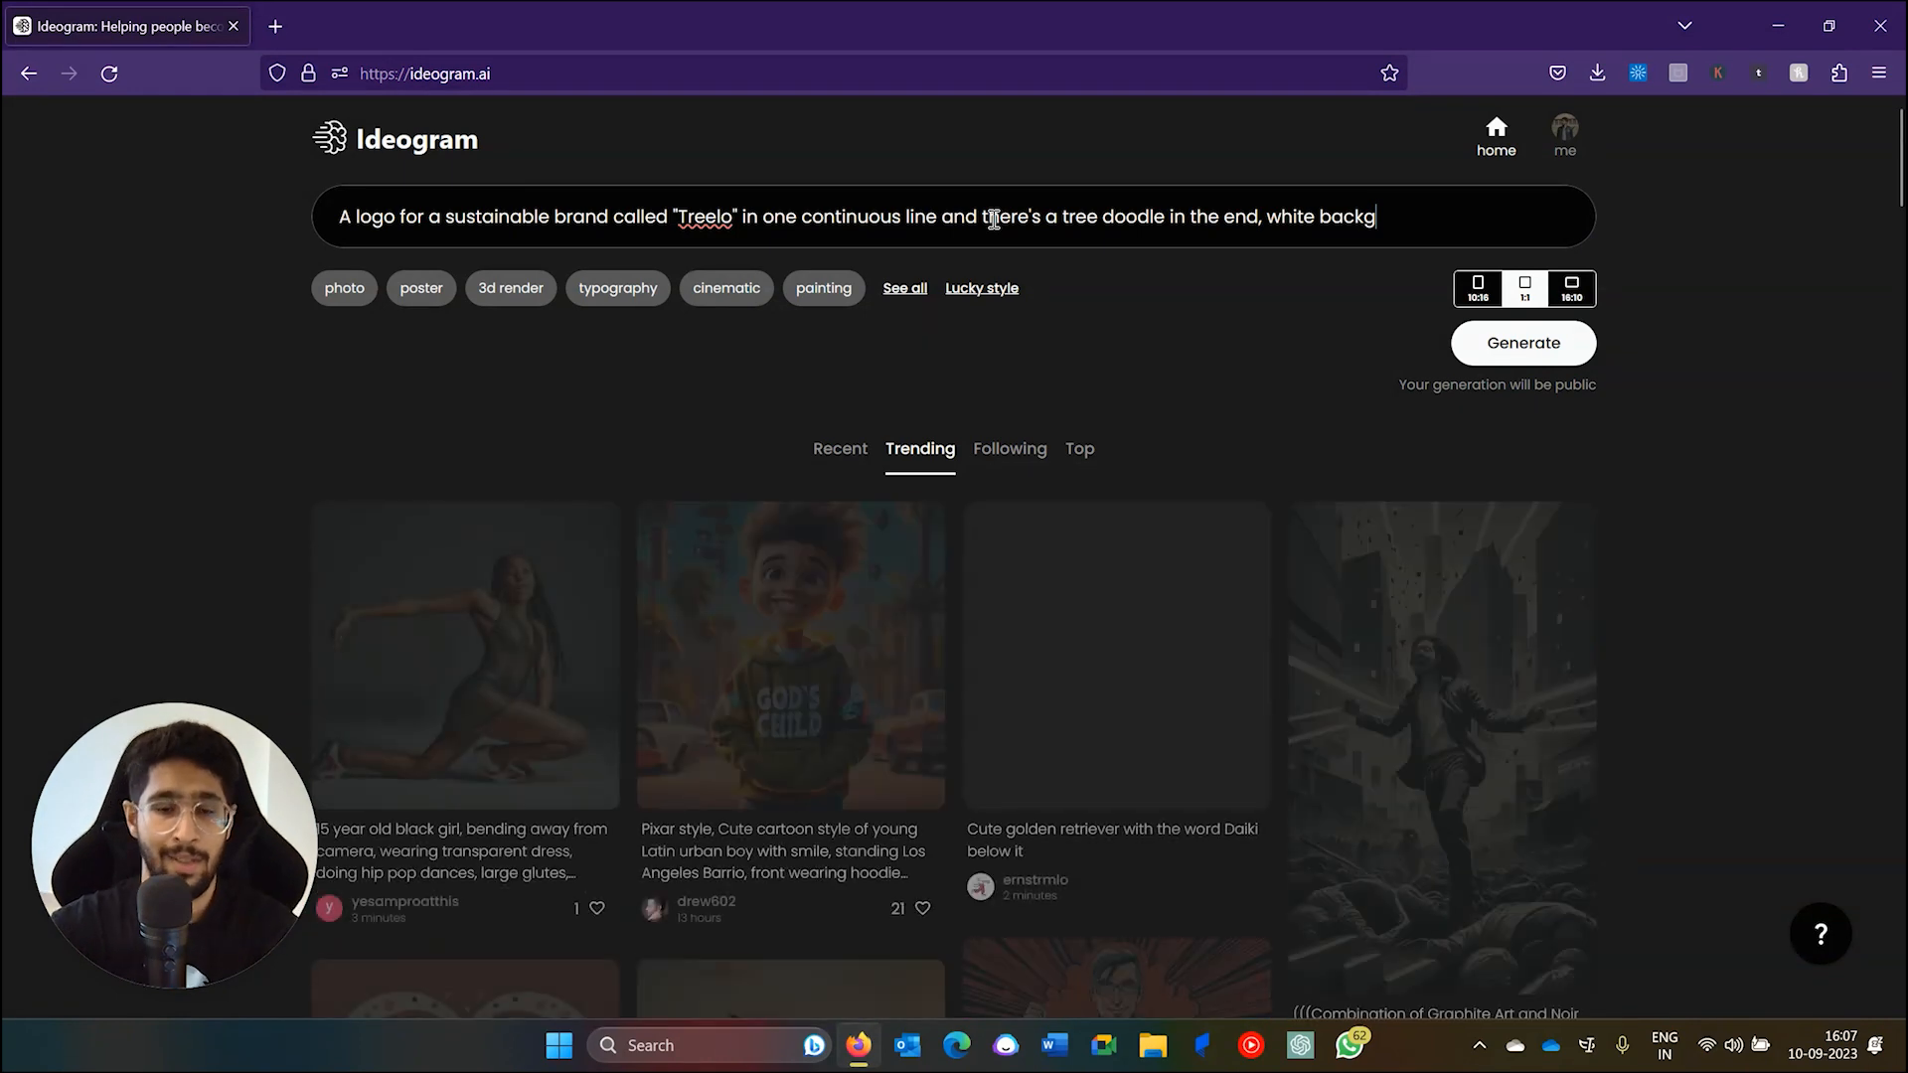
text(ound)
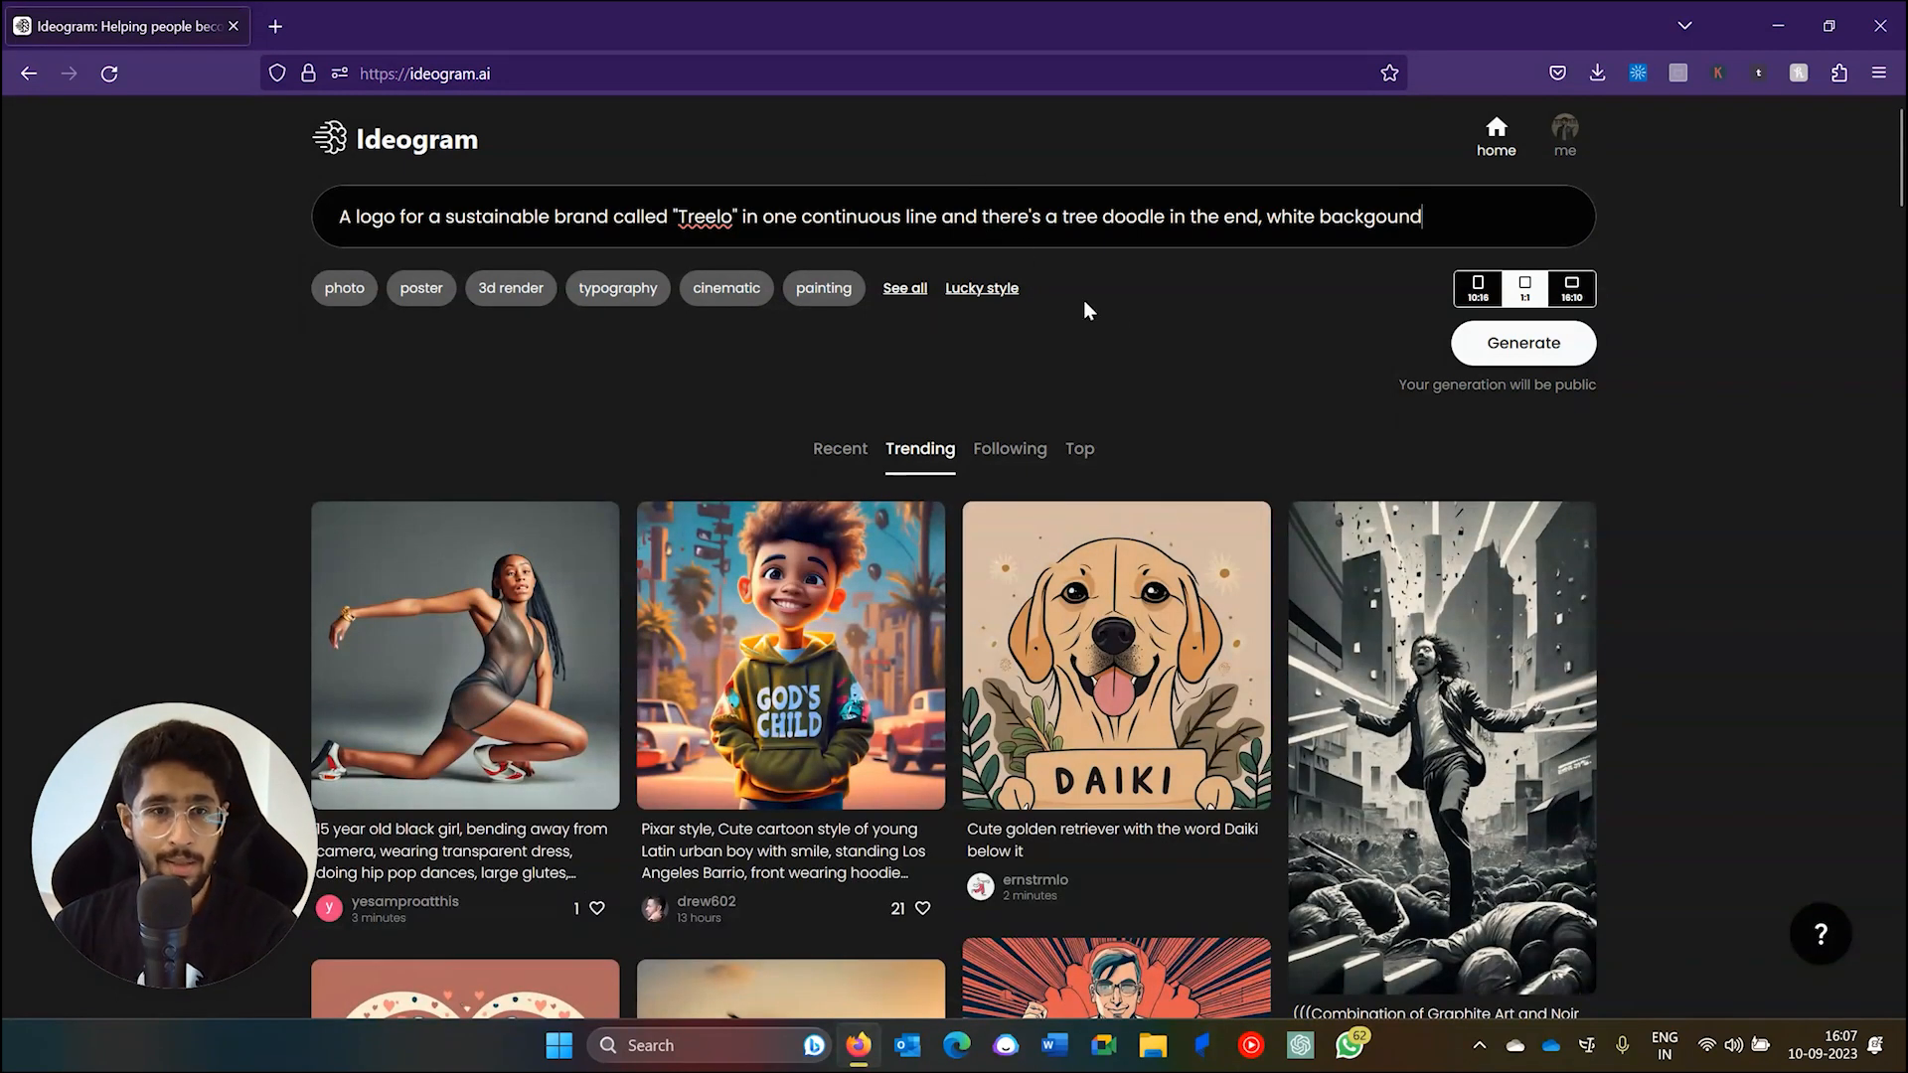
Show all style tags, apply typography and illustration, and generate the Treelo logo images
click(905, 288)
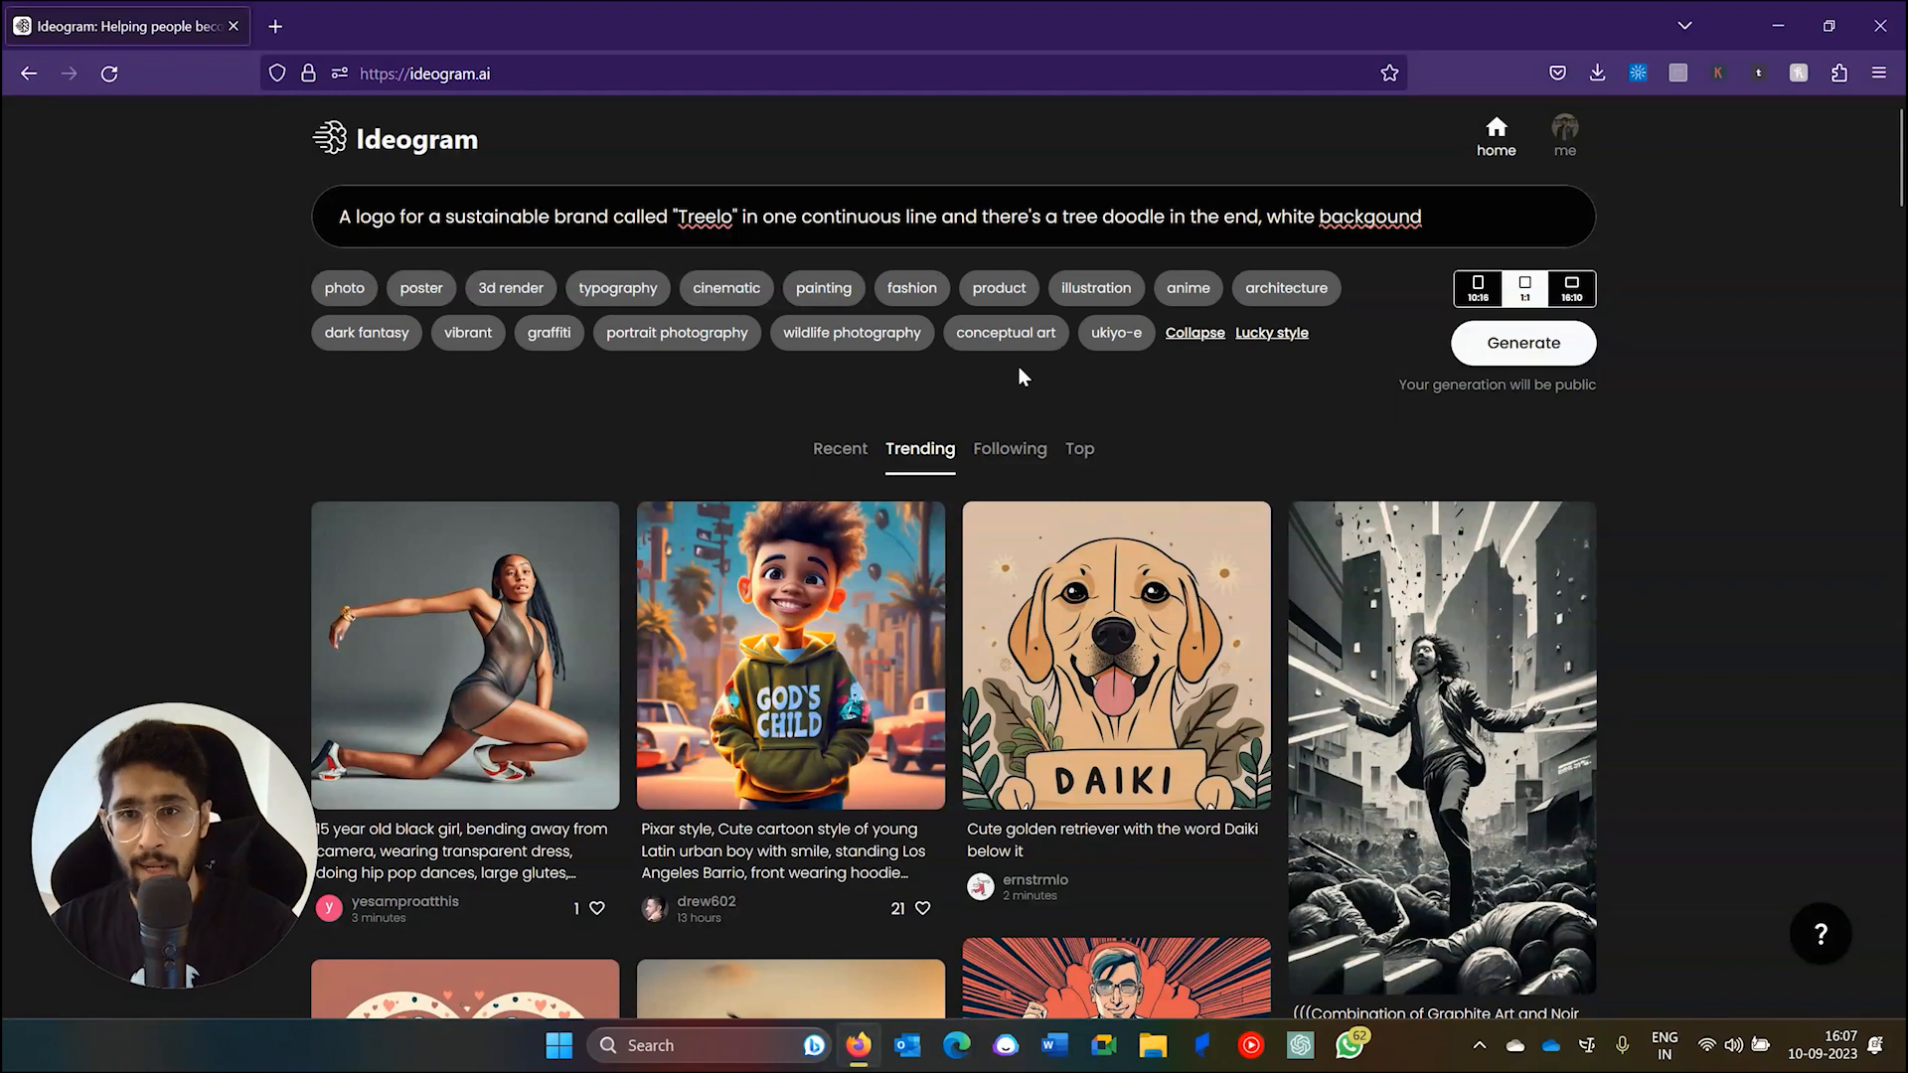
click(621, 288)
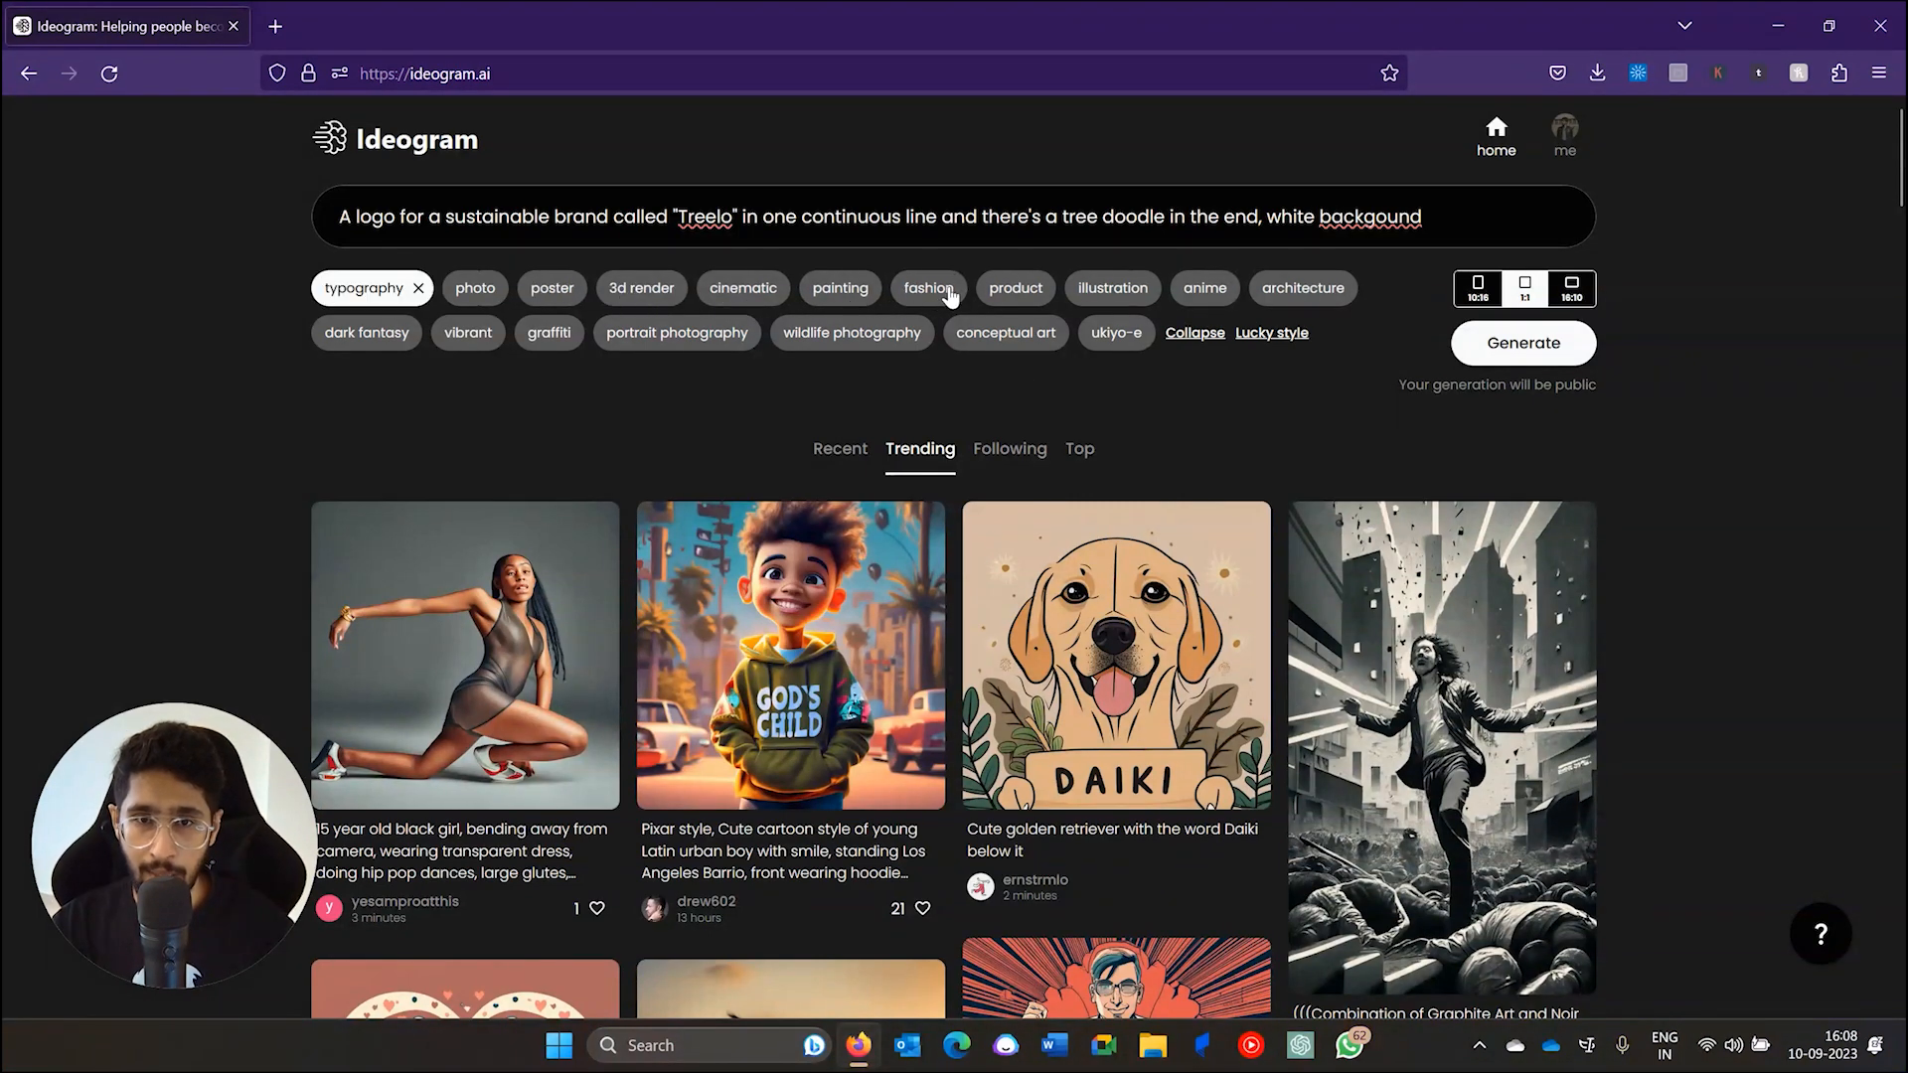
click(1097, 287)
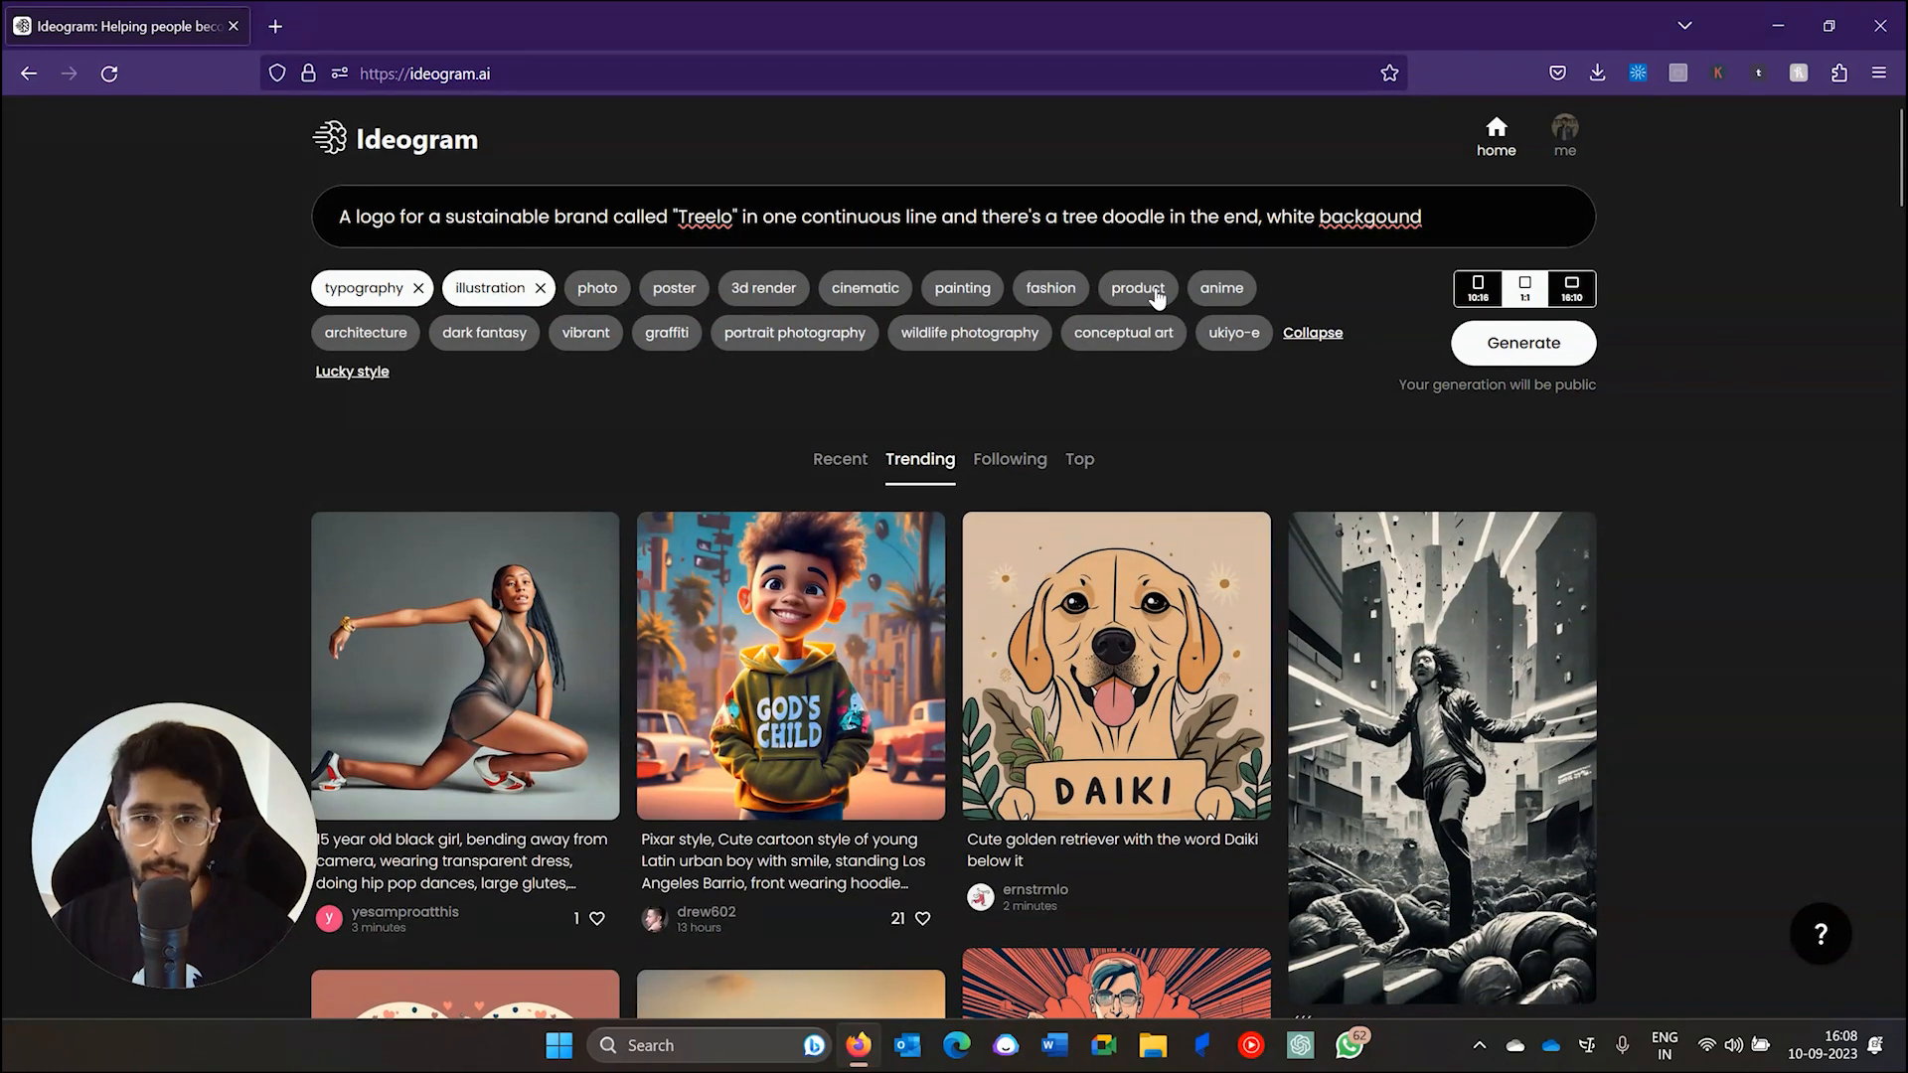
click(1540, 343)
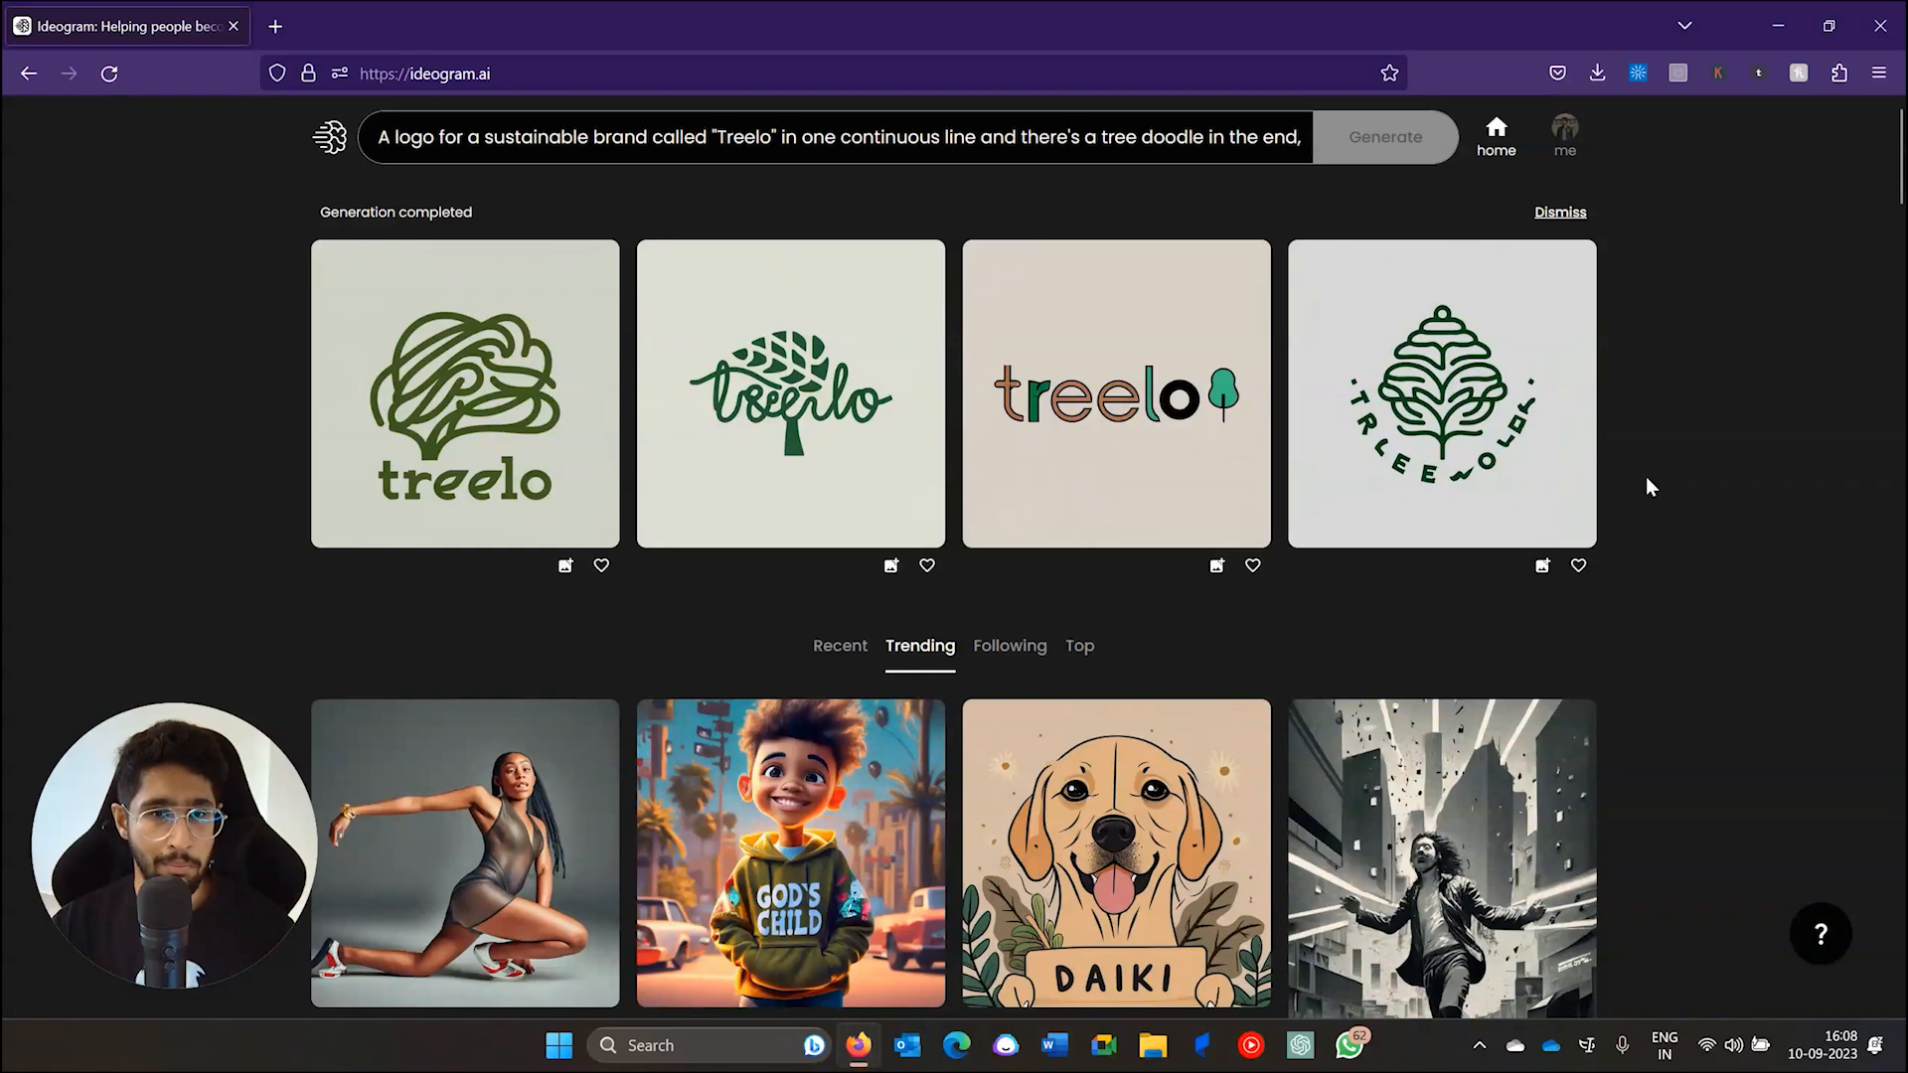
scroll(1649, 482, down, 1)
scroll(1663, 479, up, 1)
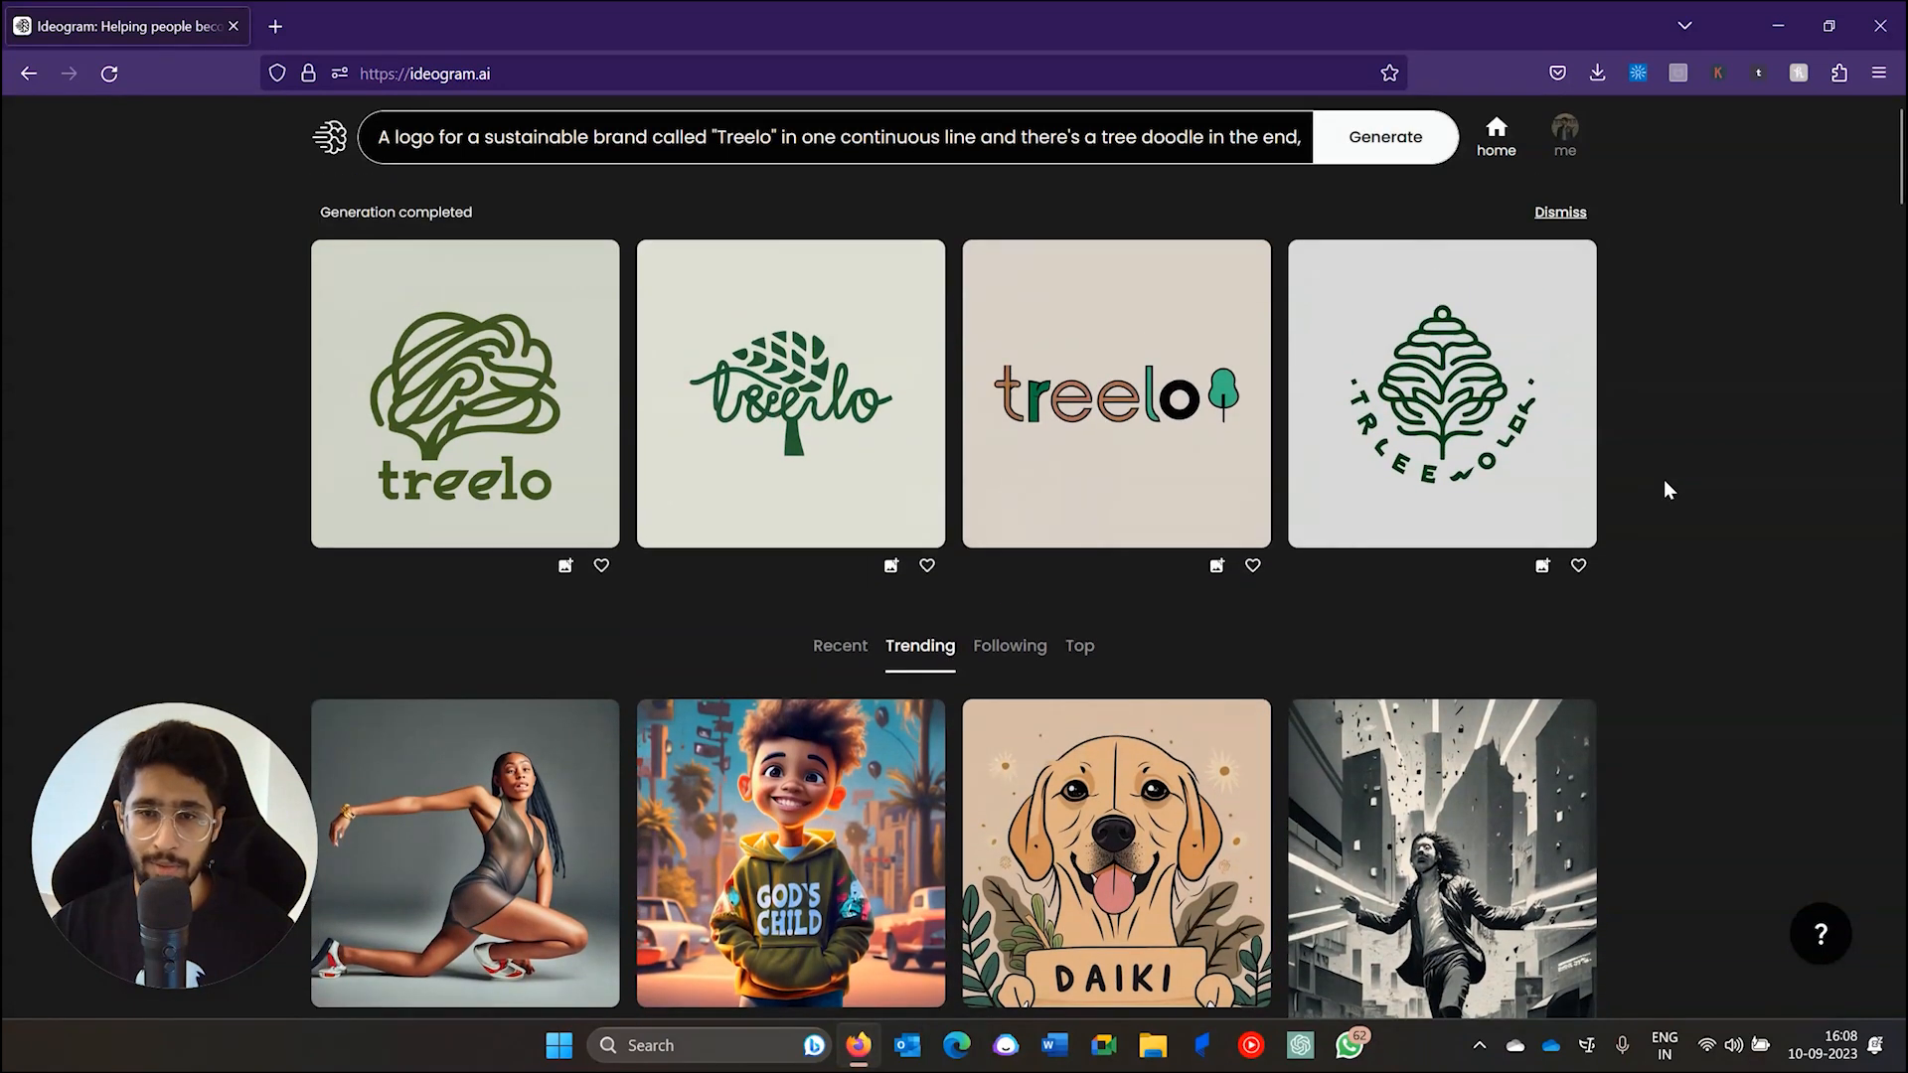
Generate two more batches from the same prompt, and remix the handwritten one-line Treelo logo with the branch-shaped T
click(1391, 145)
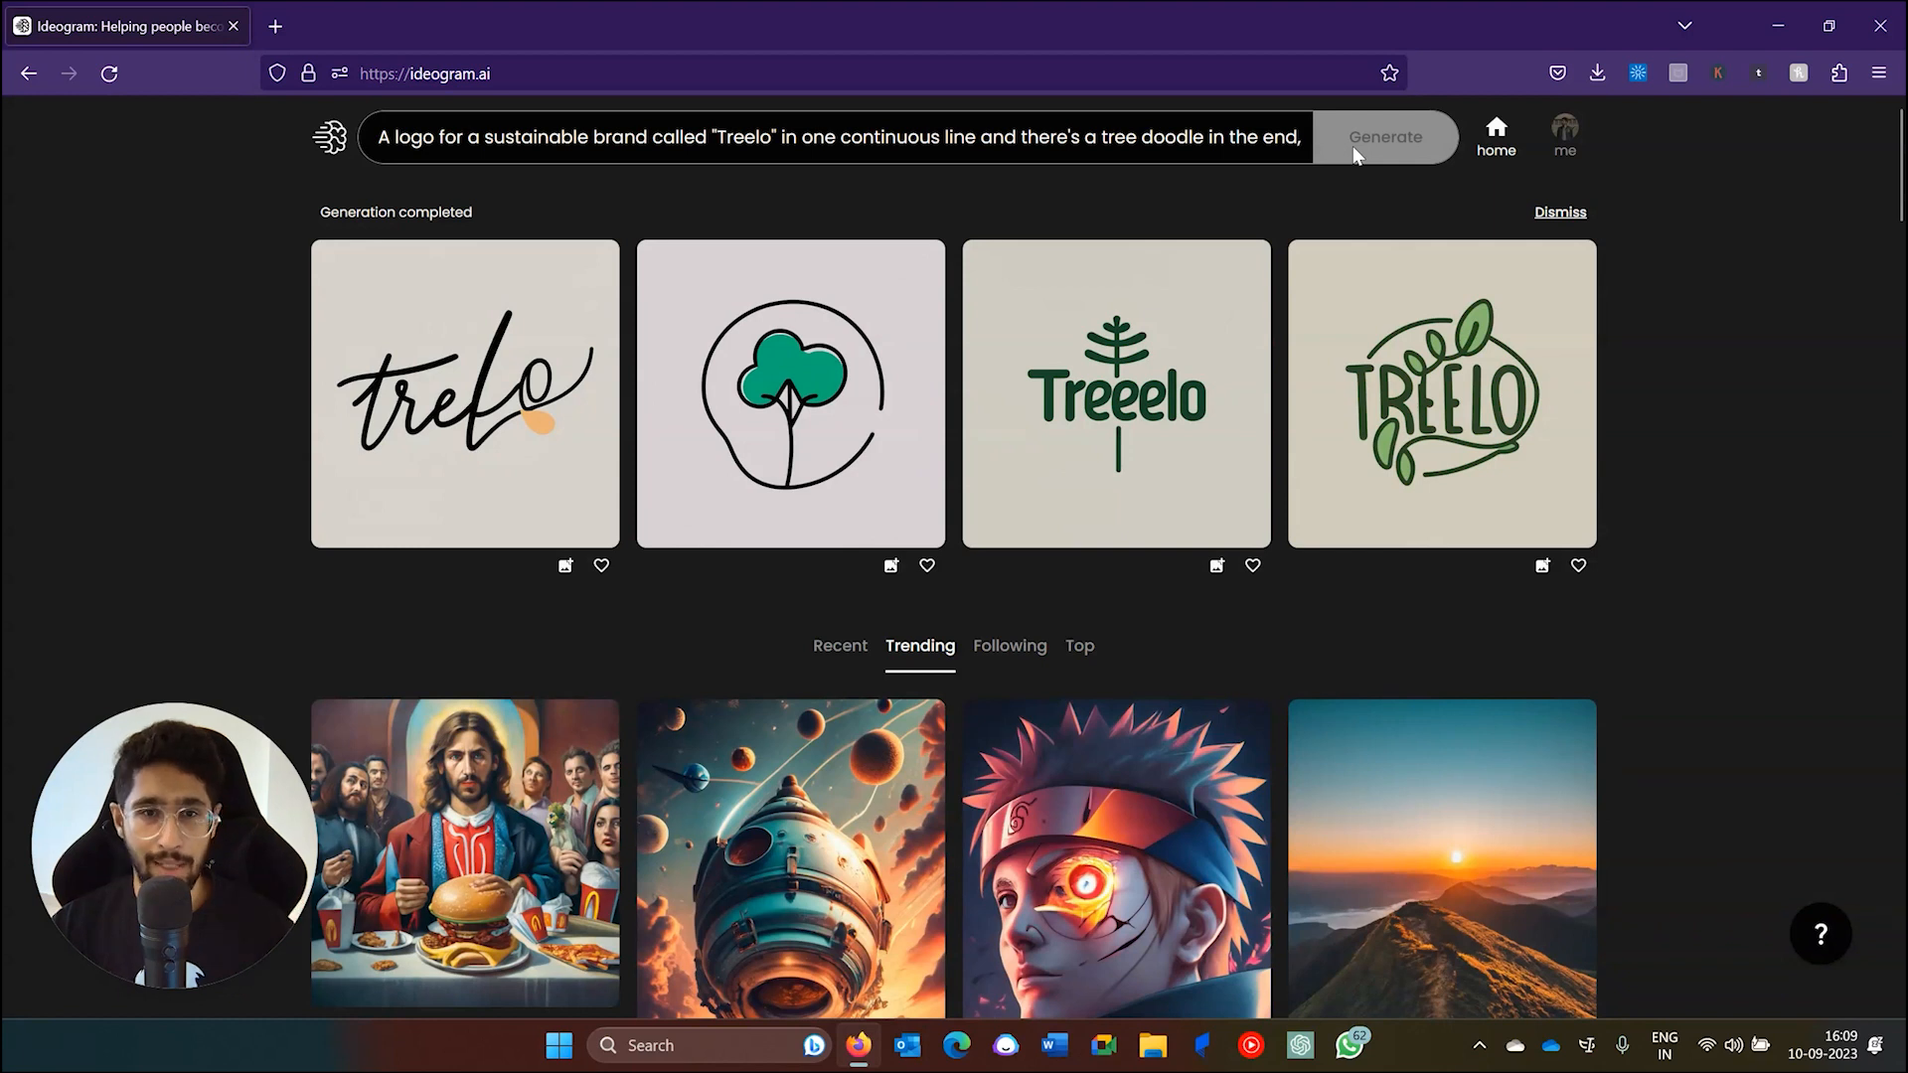
click(1359, 156)
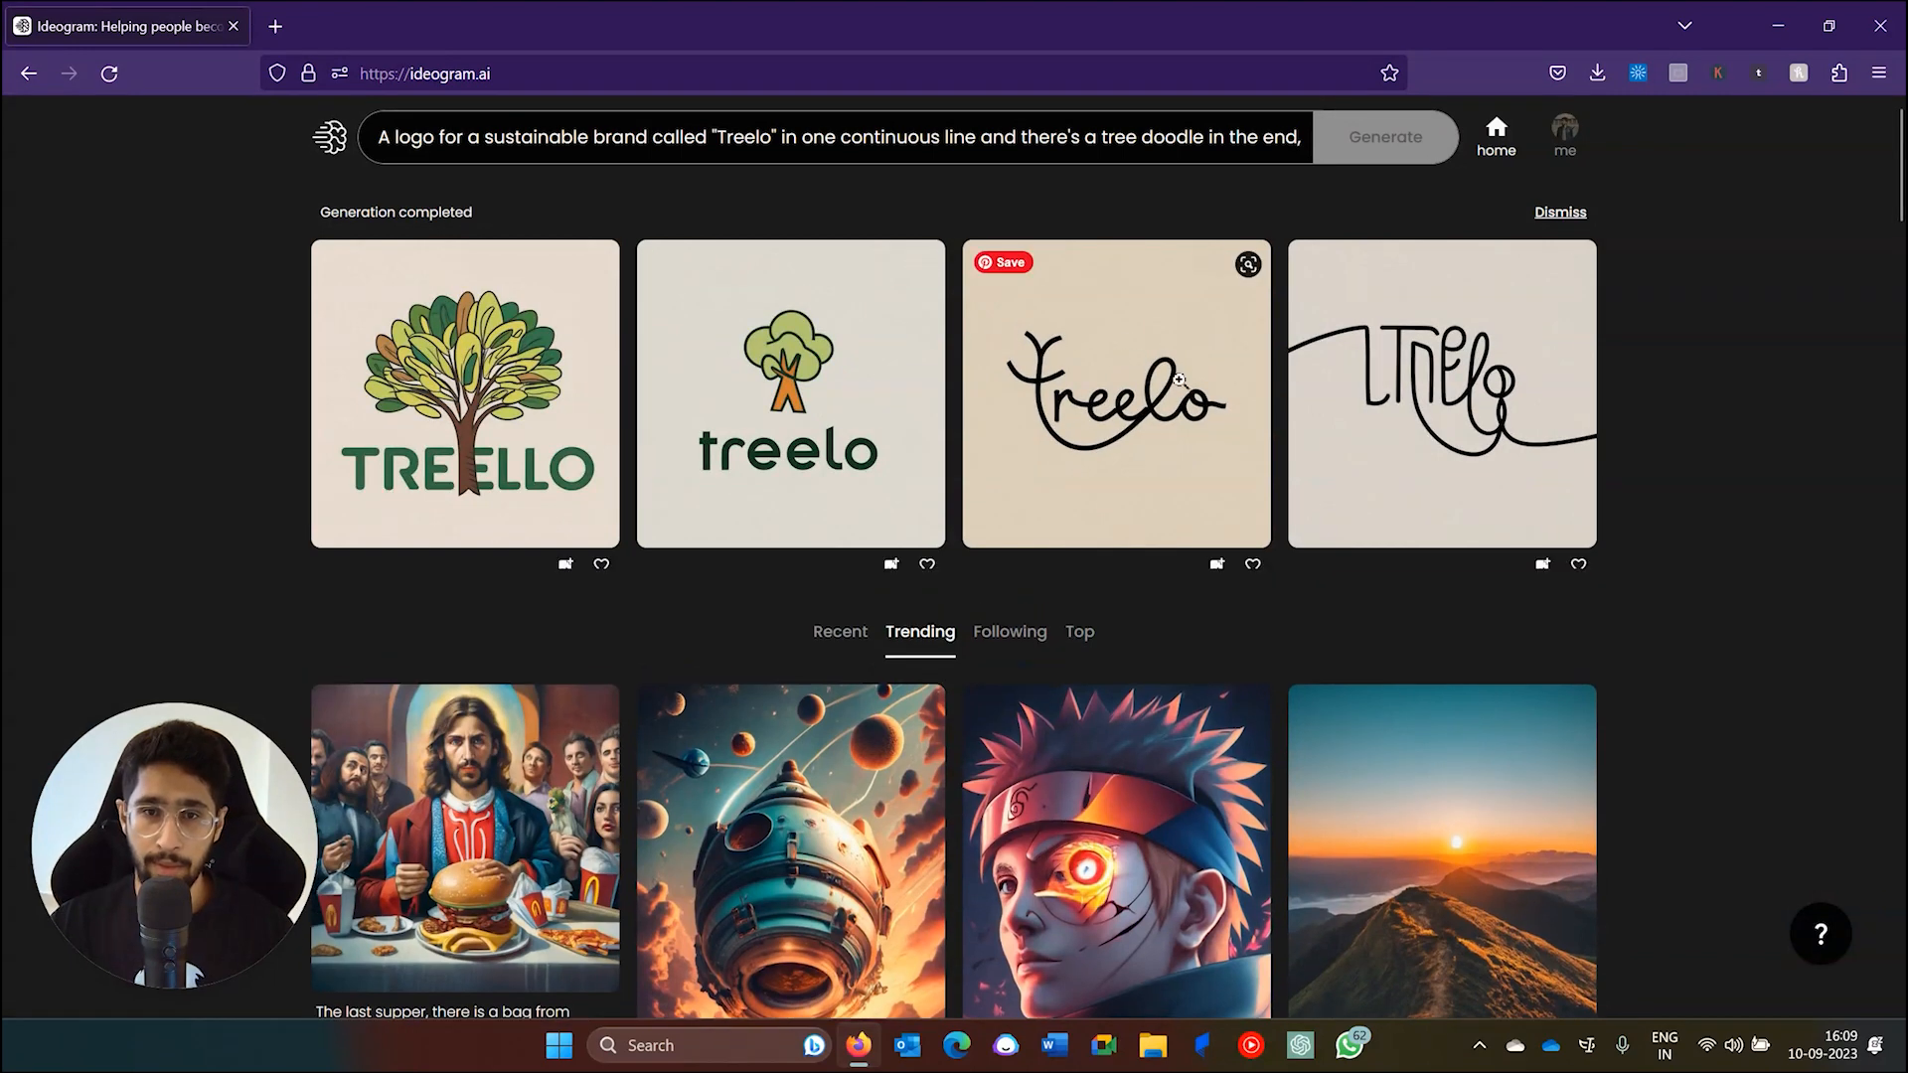
click(1130, 410)
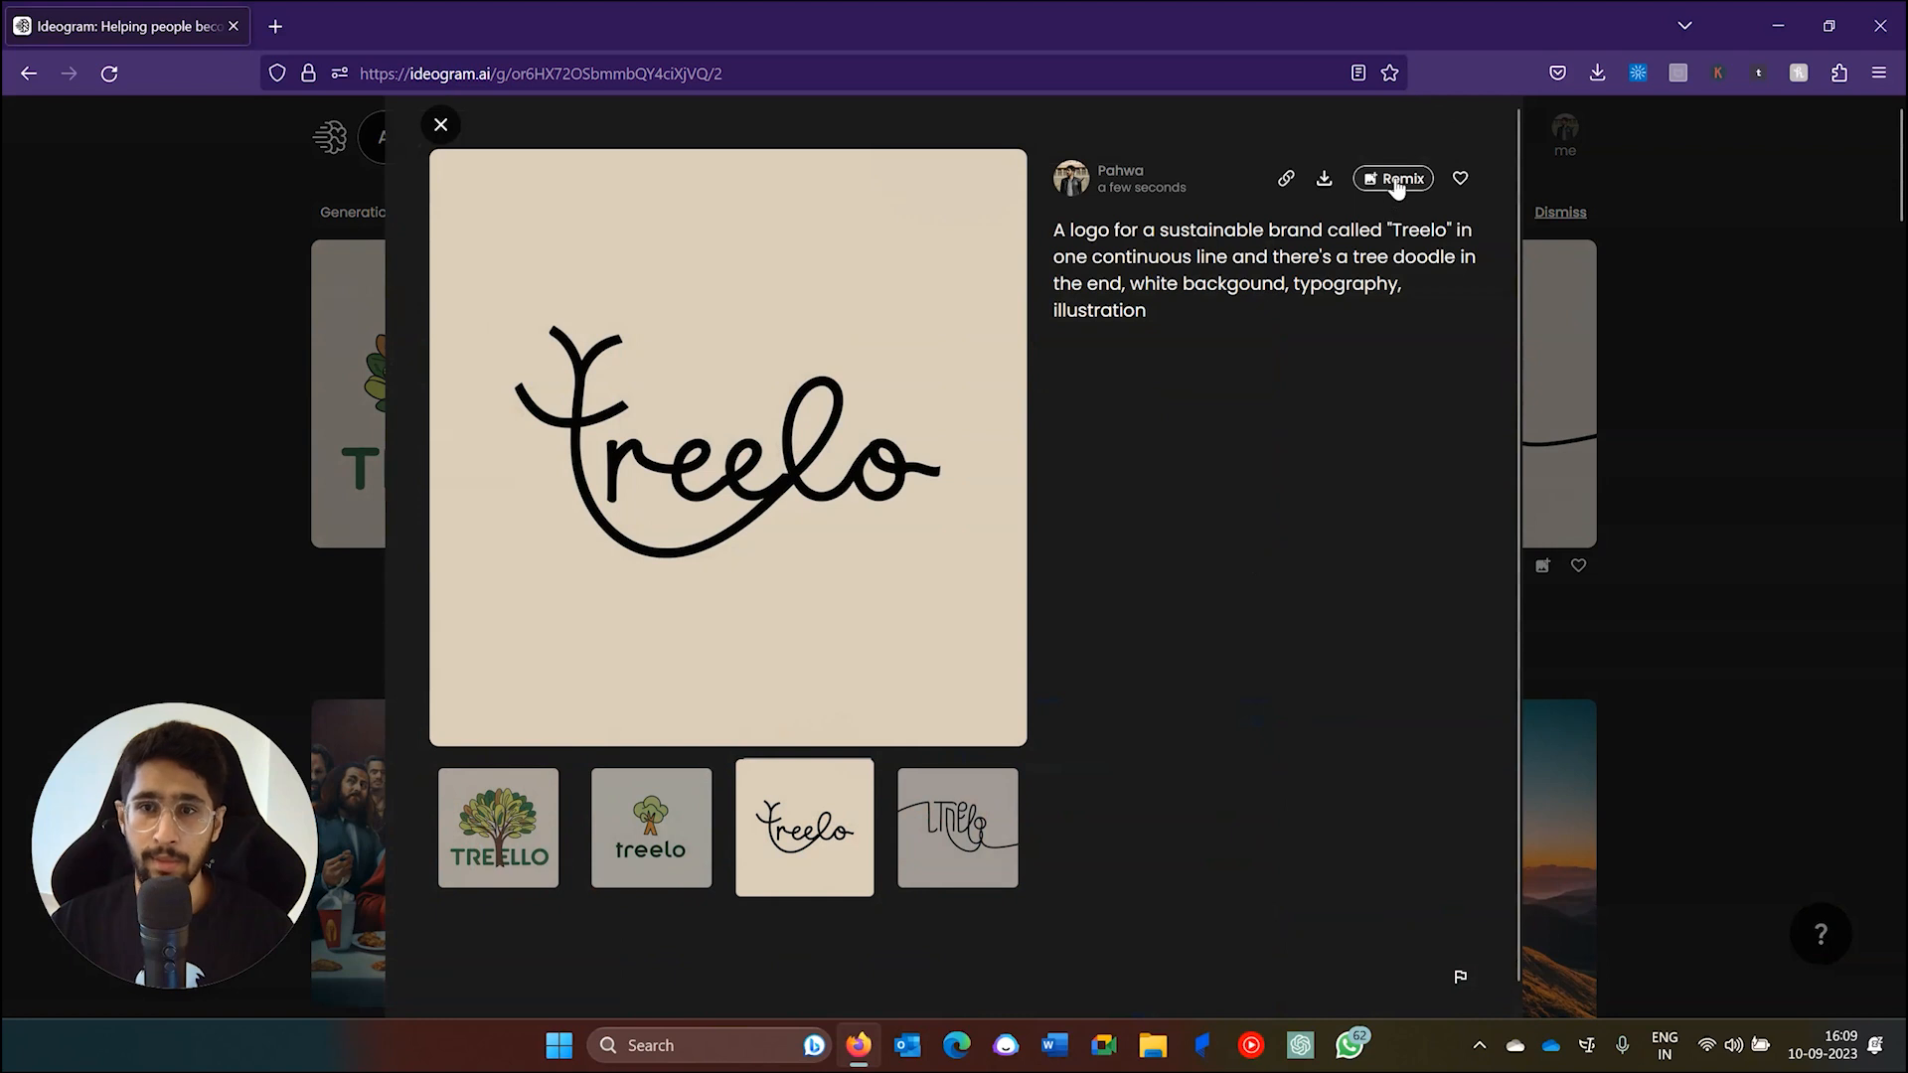
click(1396, 180)
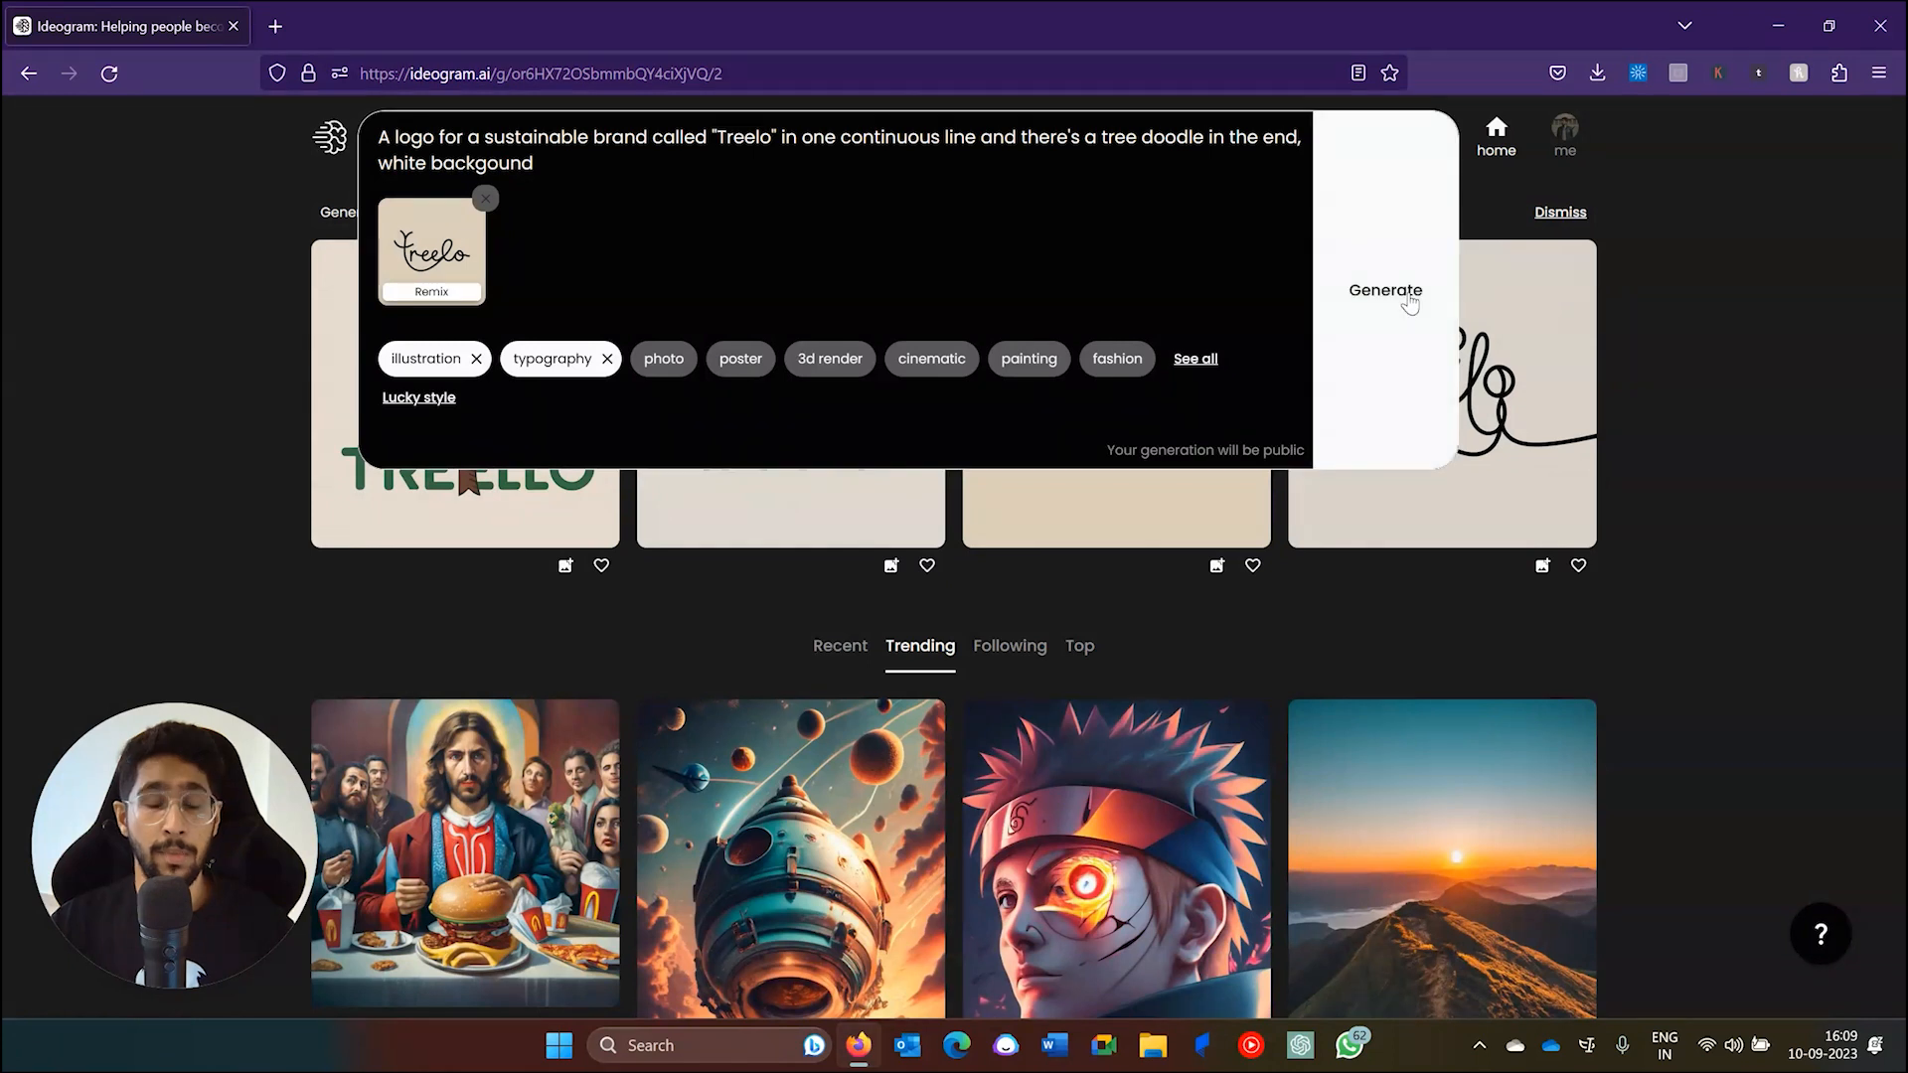
click(1410, 303)
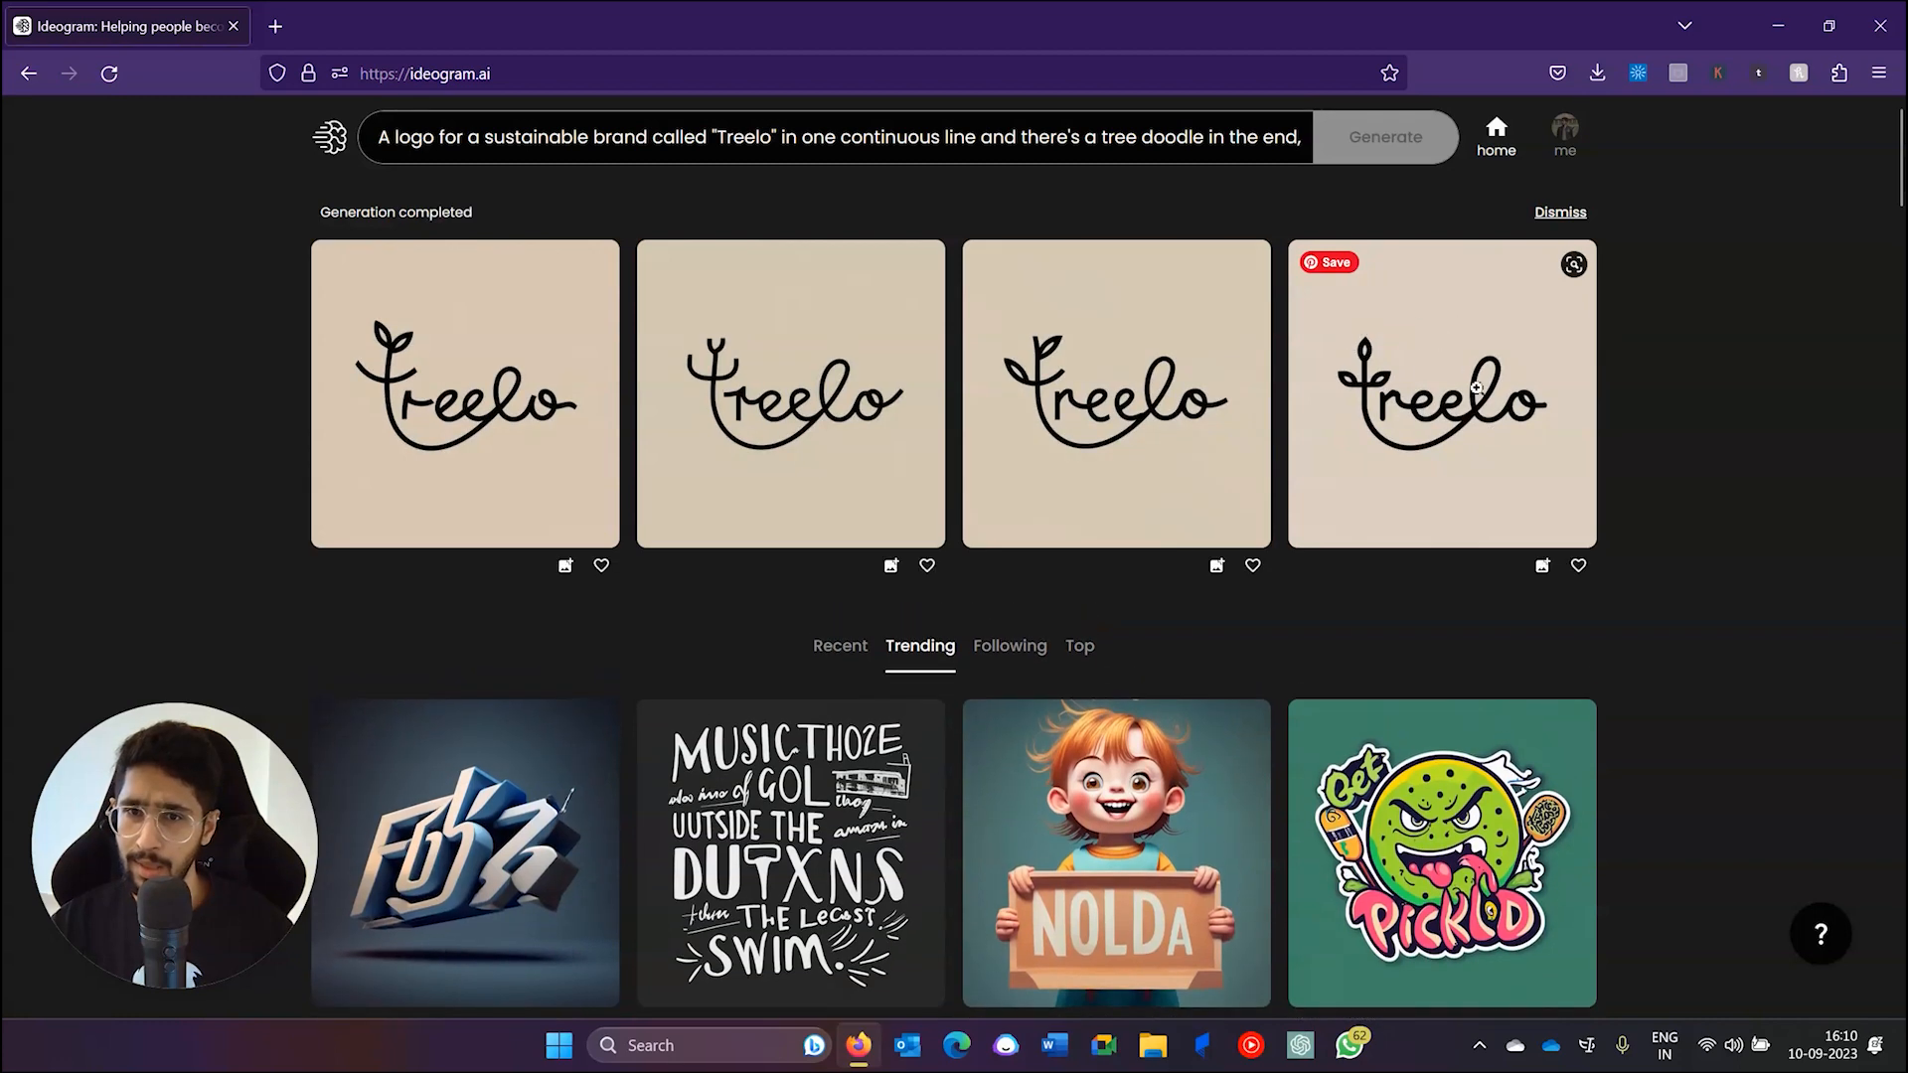
Open the fourth remixed Treelo logo, the one with three leaves on the T, and download it
click(1433, 376)
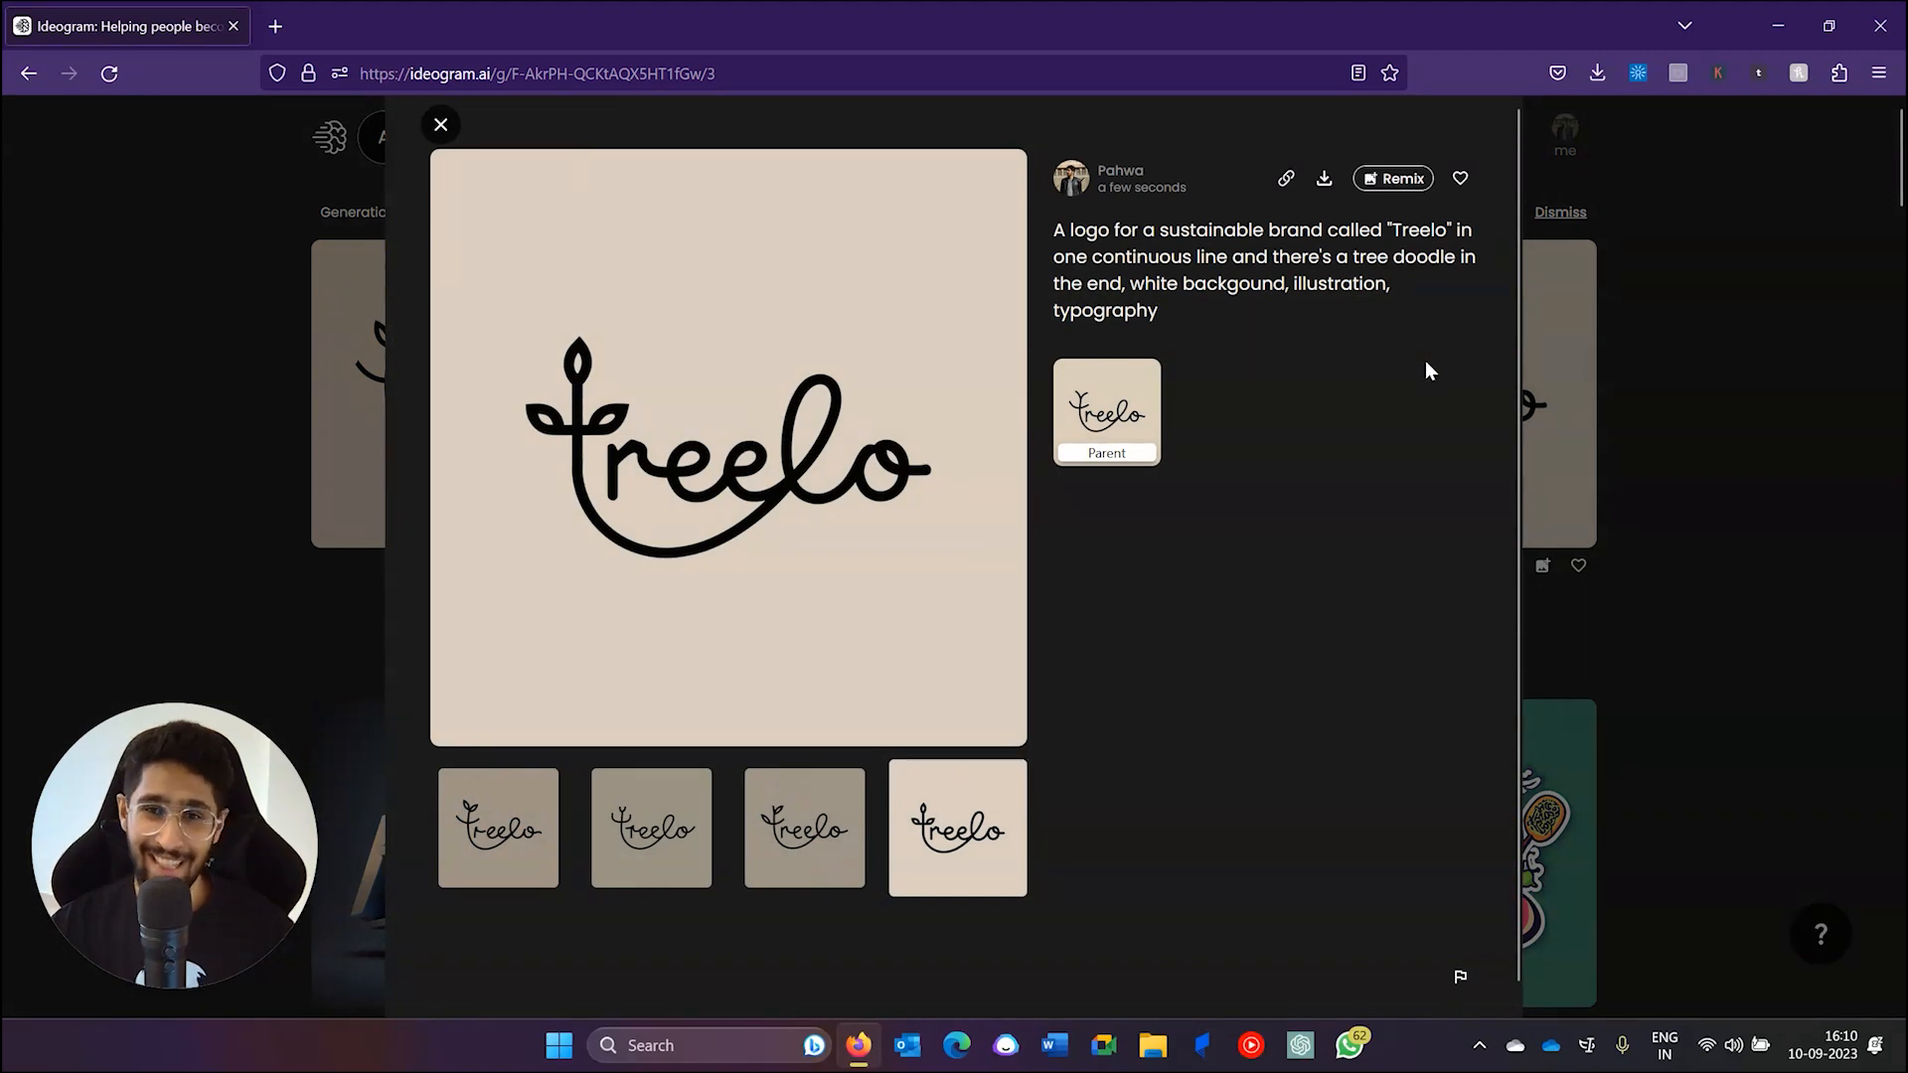
click(1325, 179)
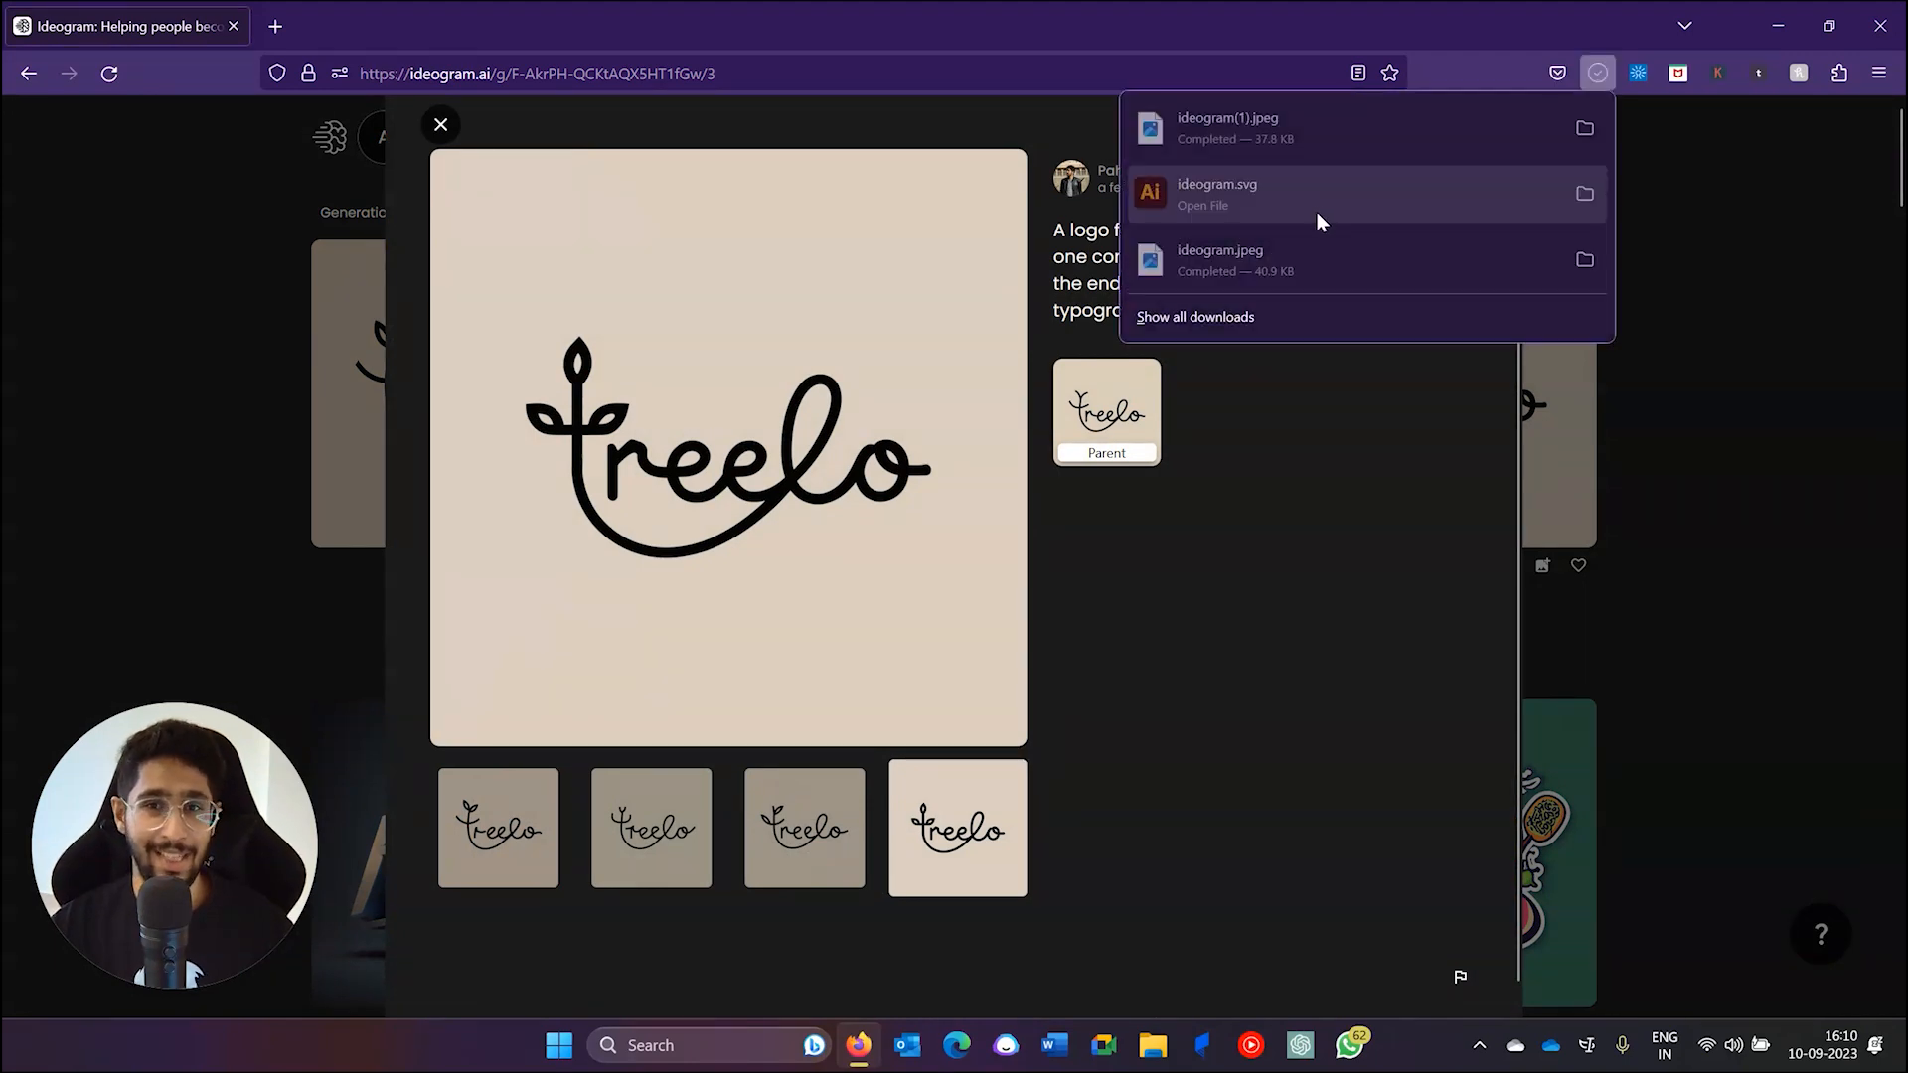
click(864, 225)
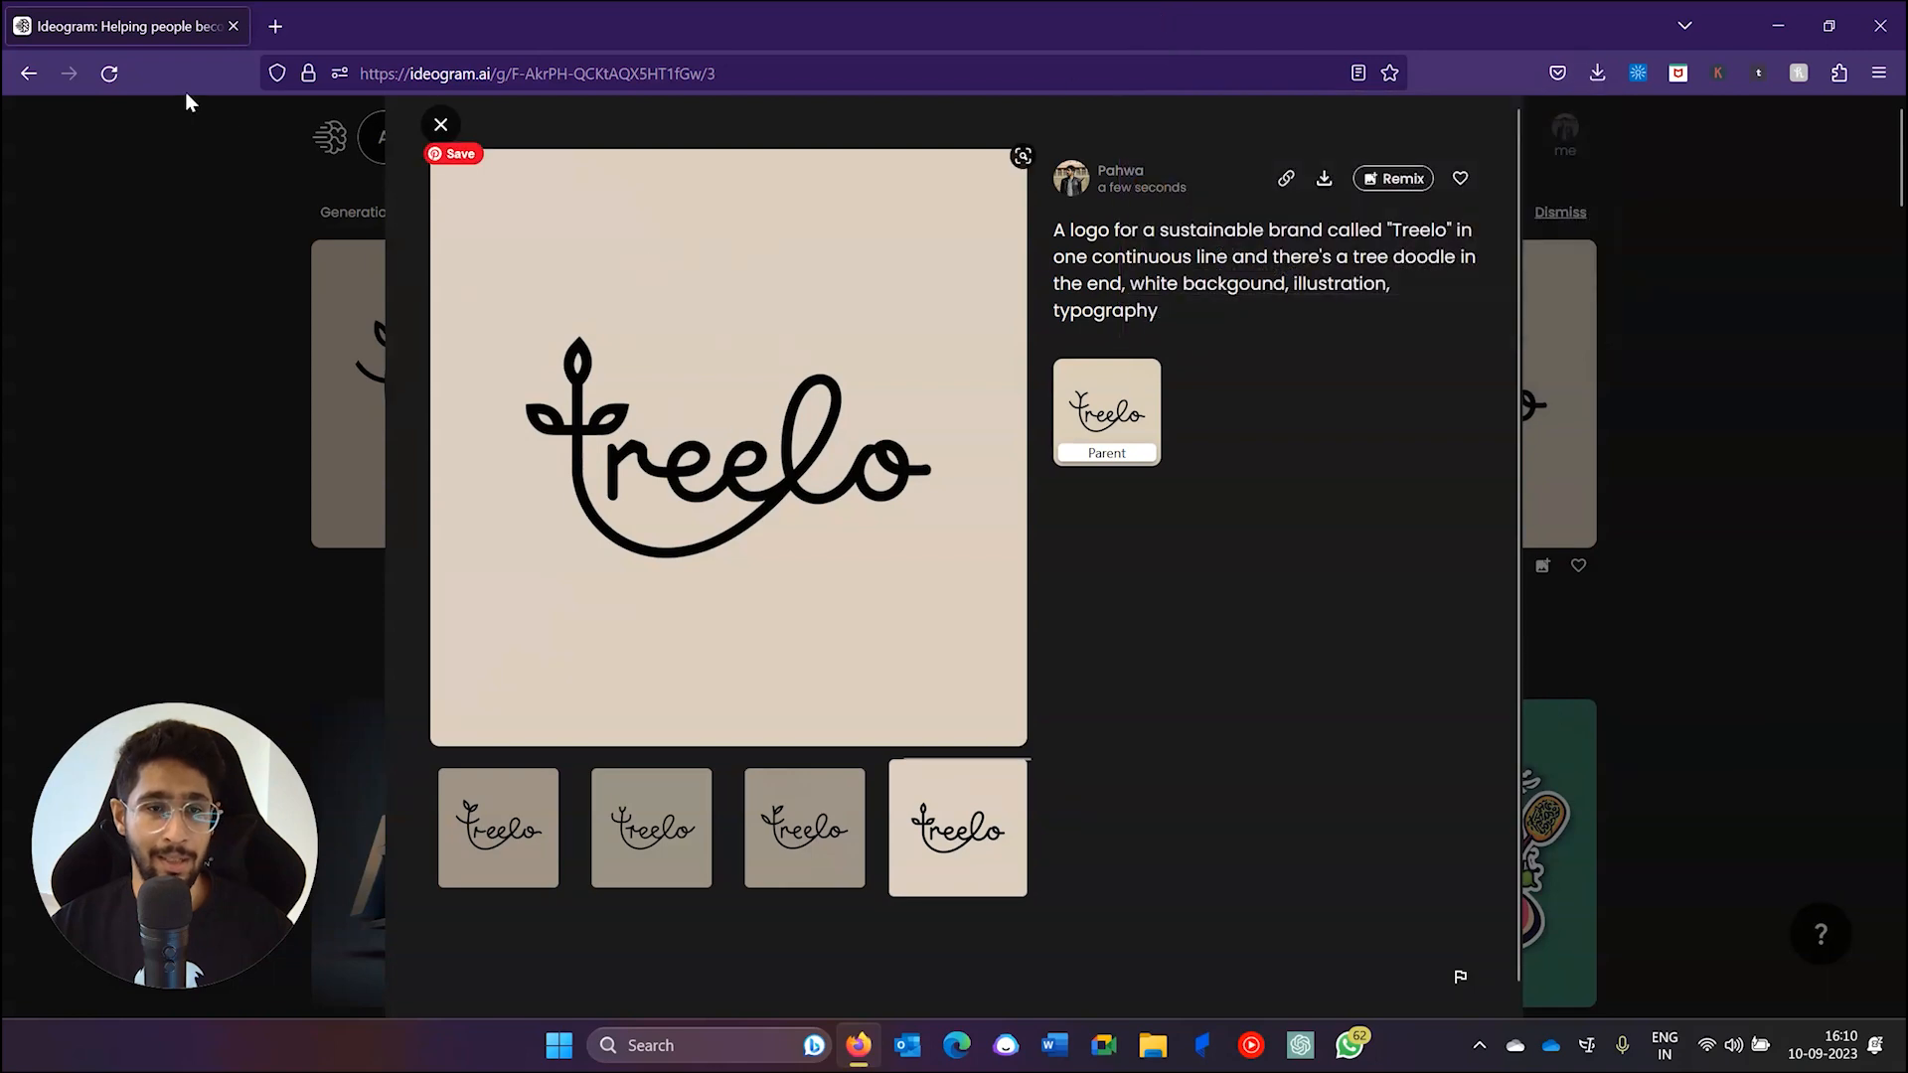
Open vectorizer.ai in a new browser tab and upload ideogram(1).jpeg from Downloads to vectorize it
click(276, 26)
text(vectorizer.ai/)
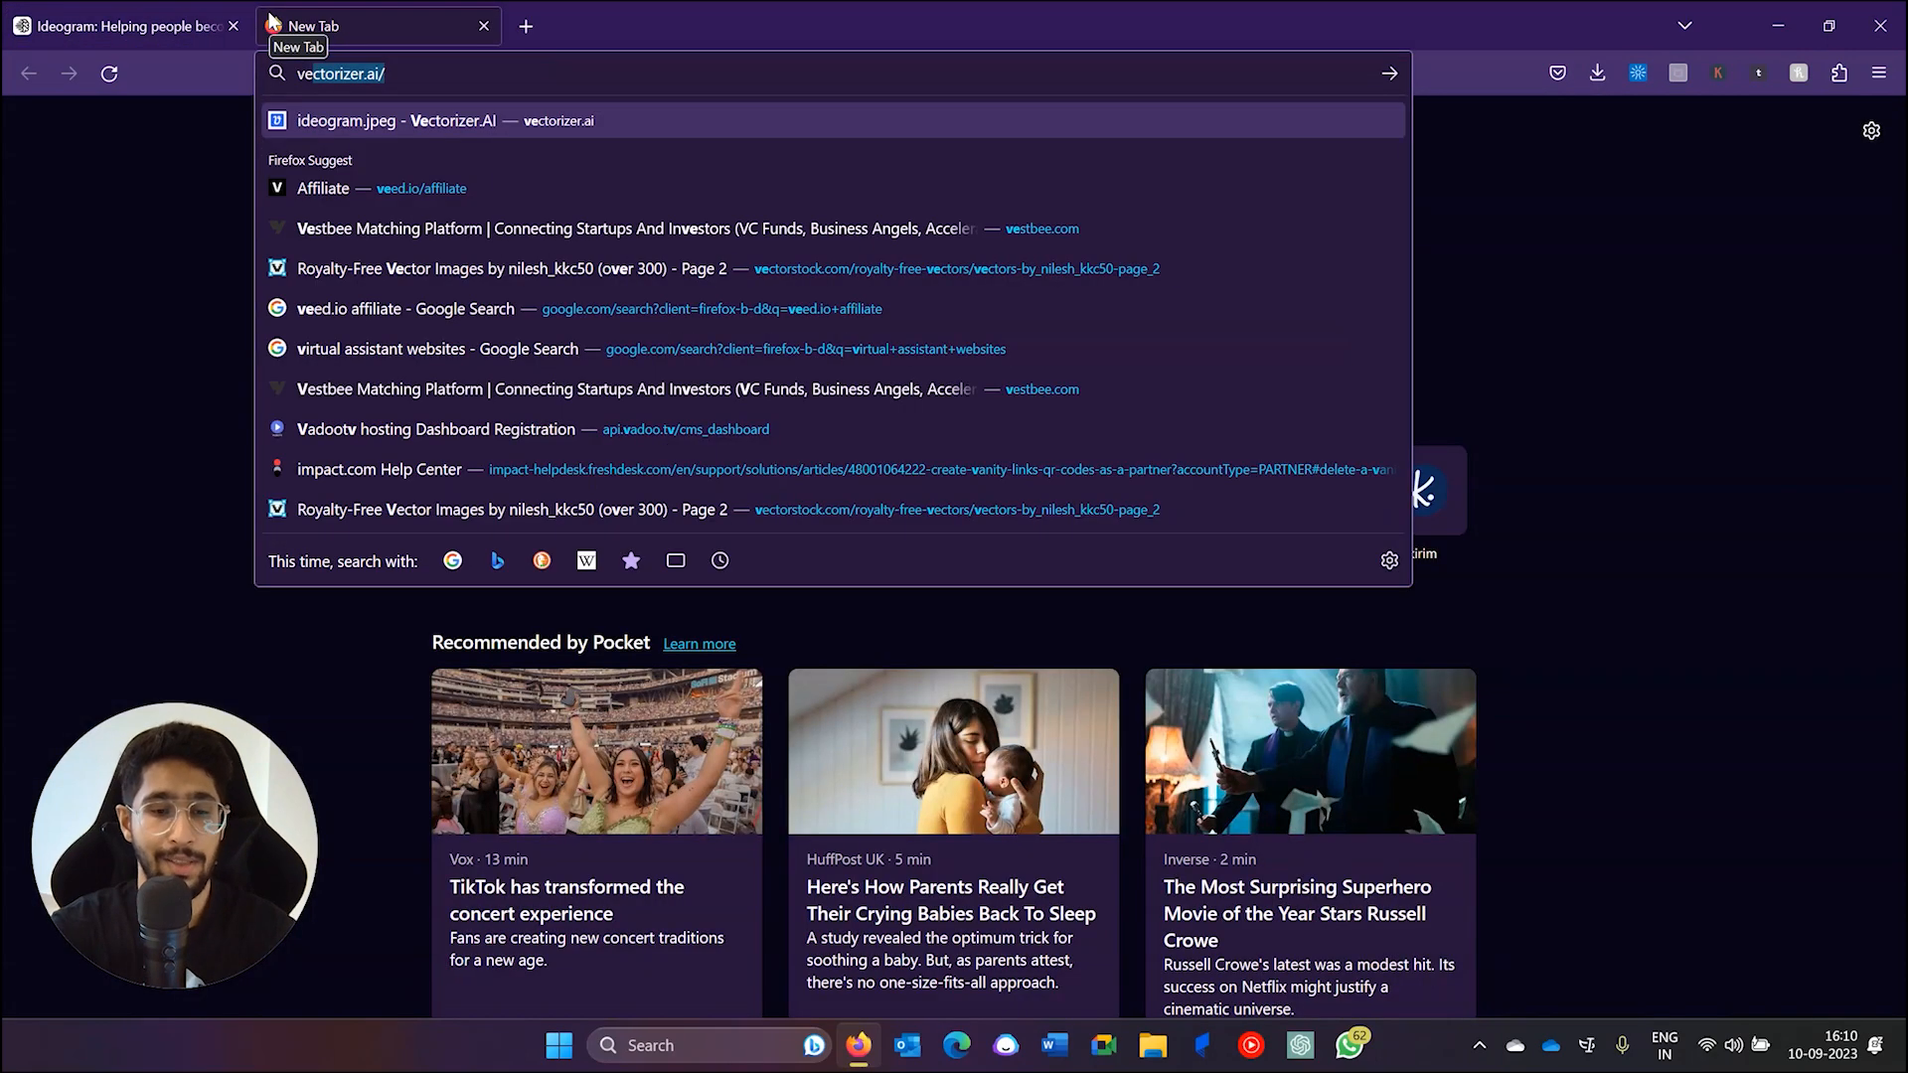
key(Return)
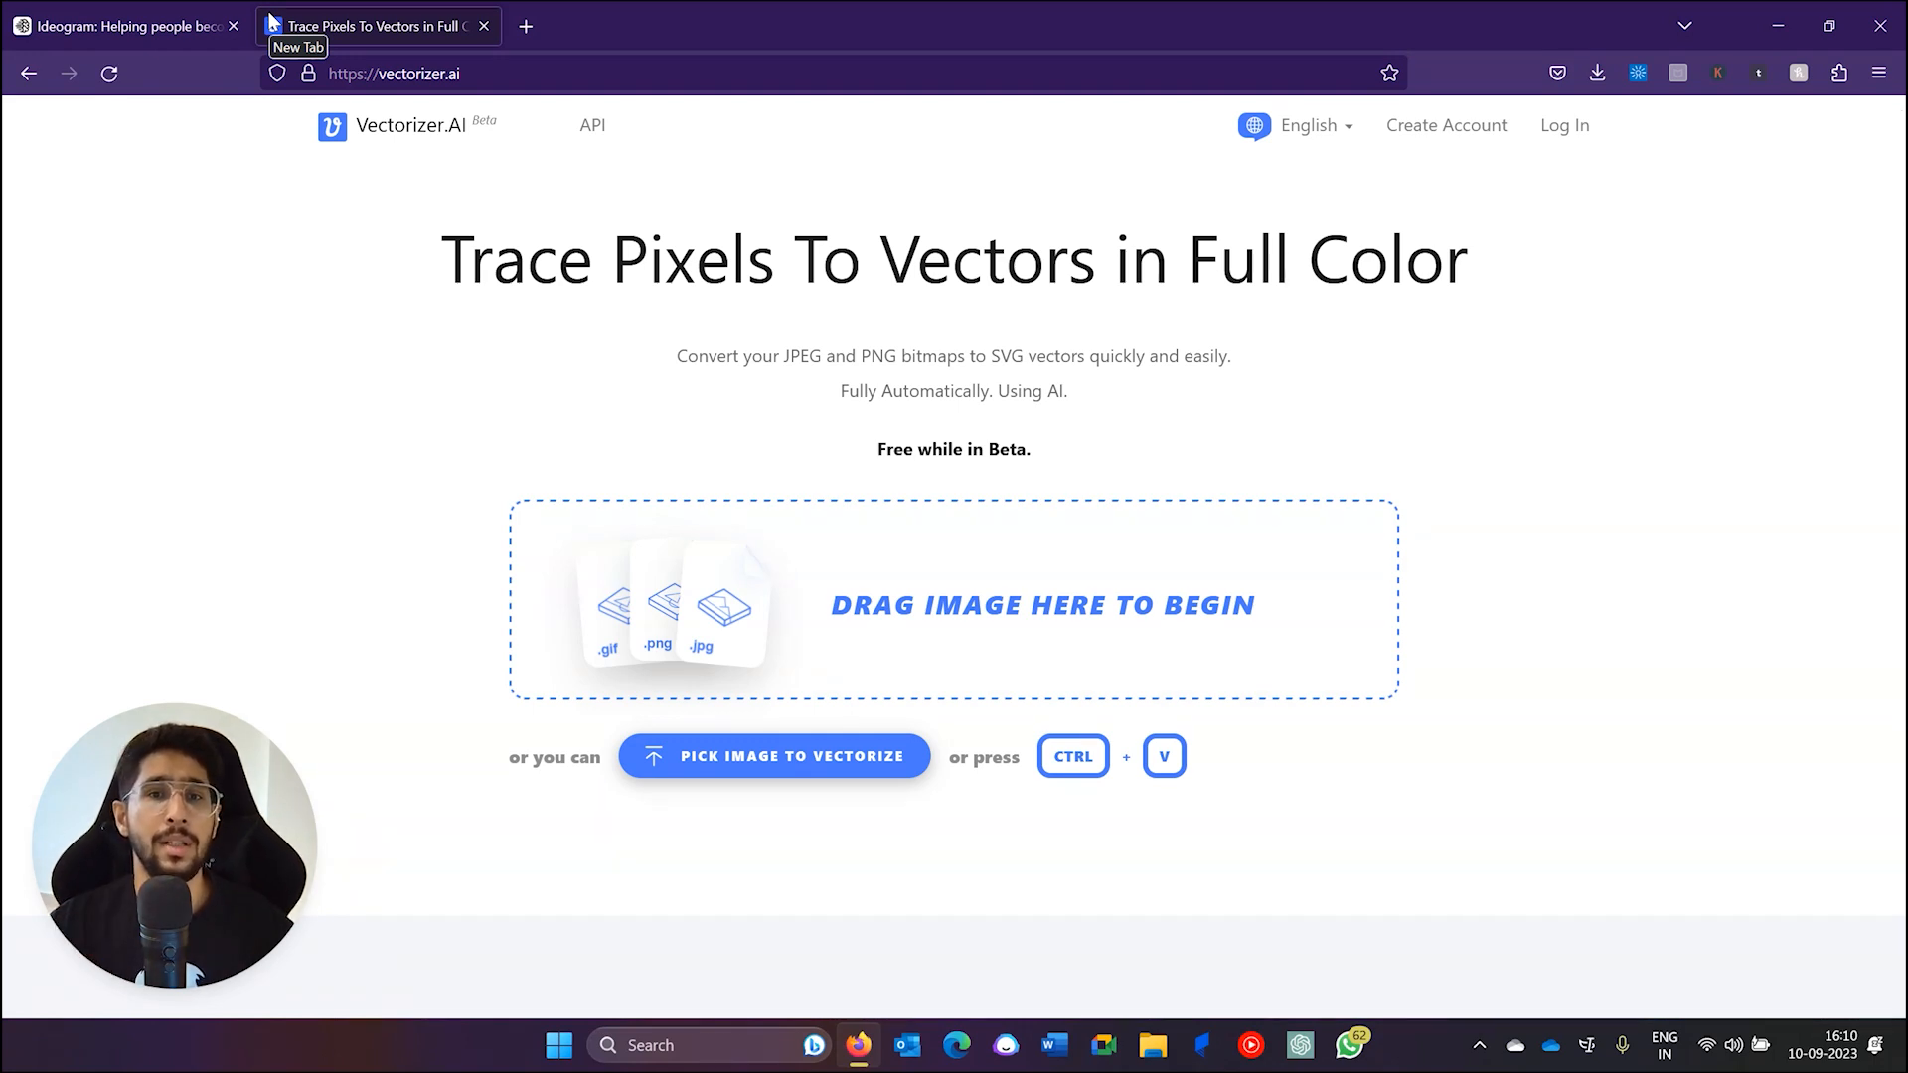
click(851, 510)
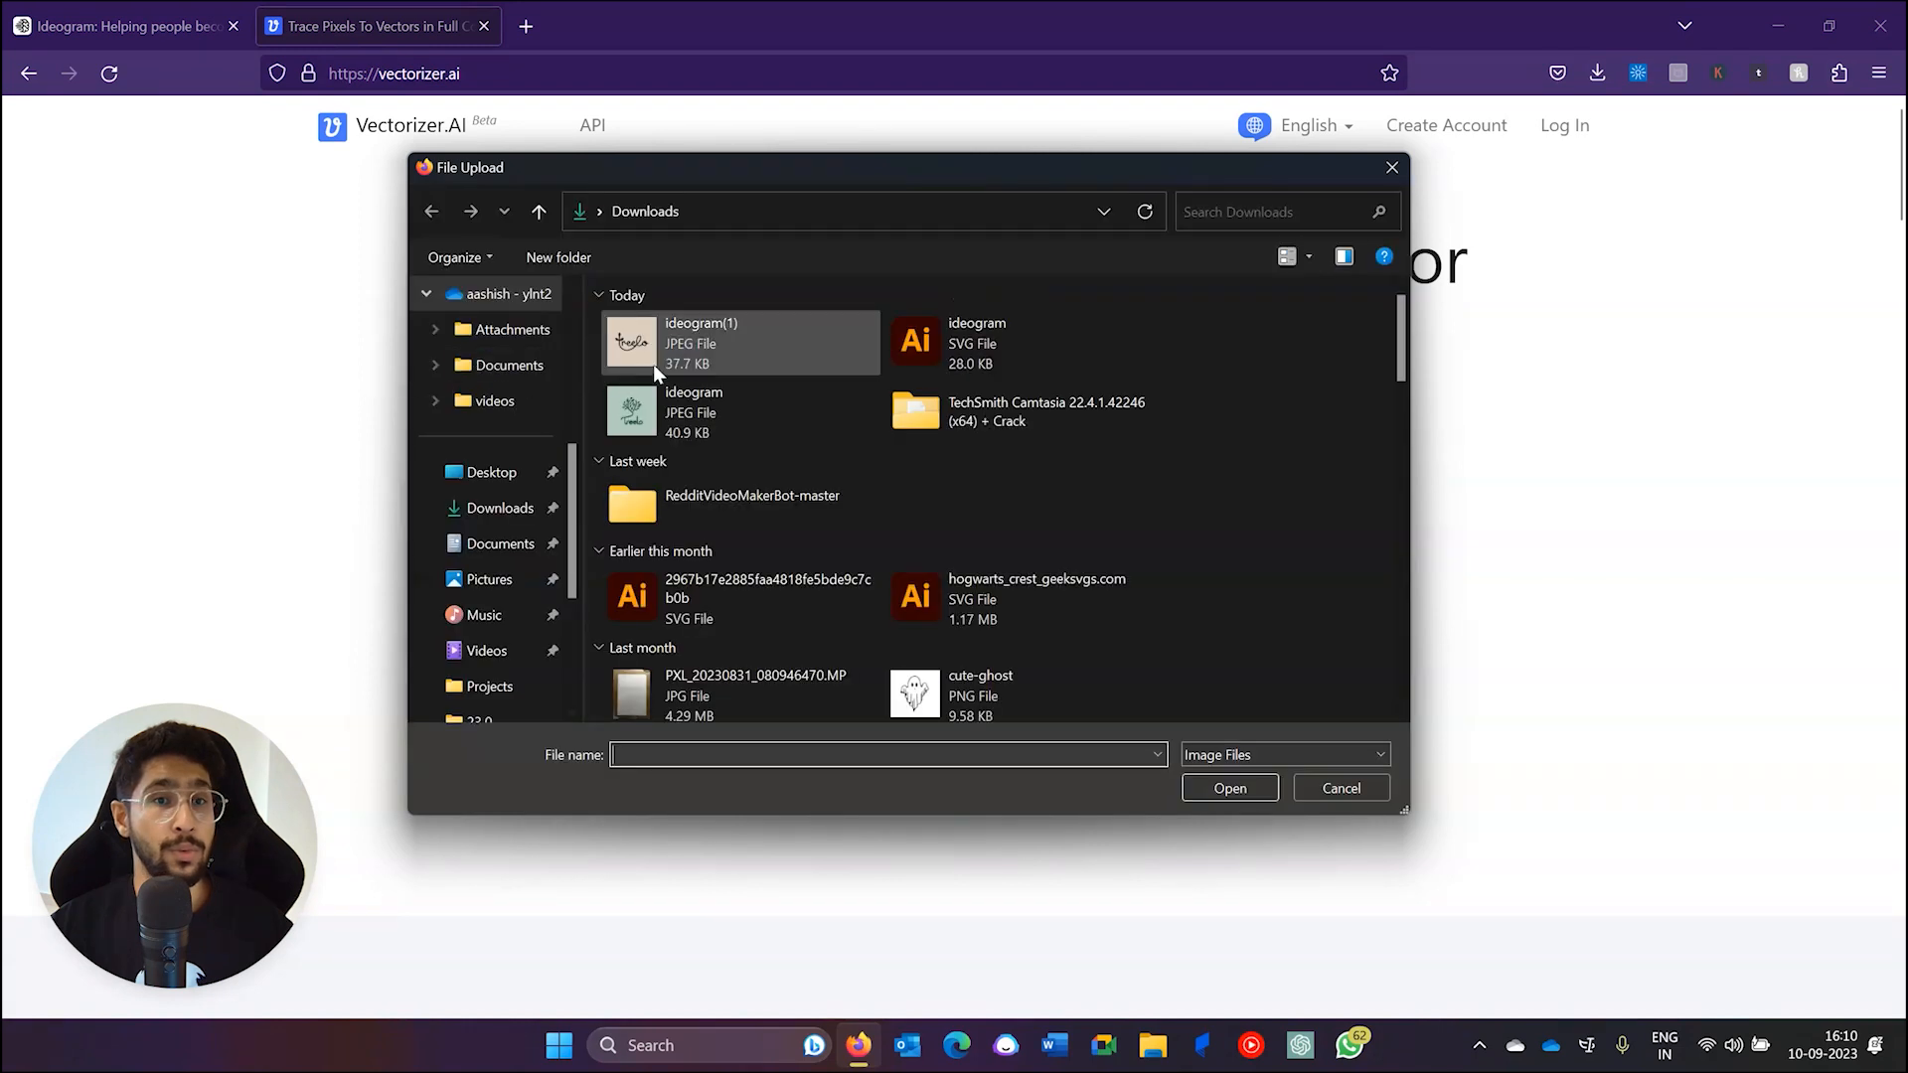
double_click(653, 358)
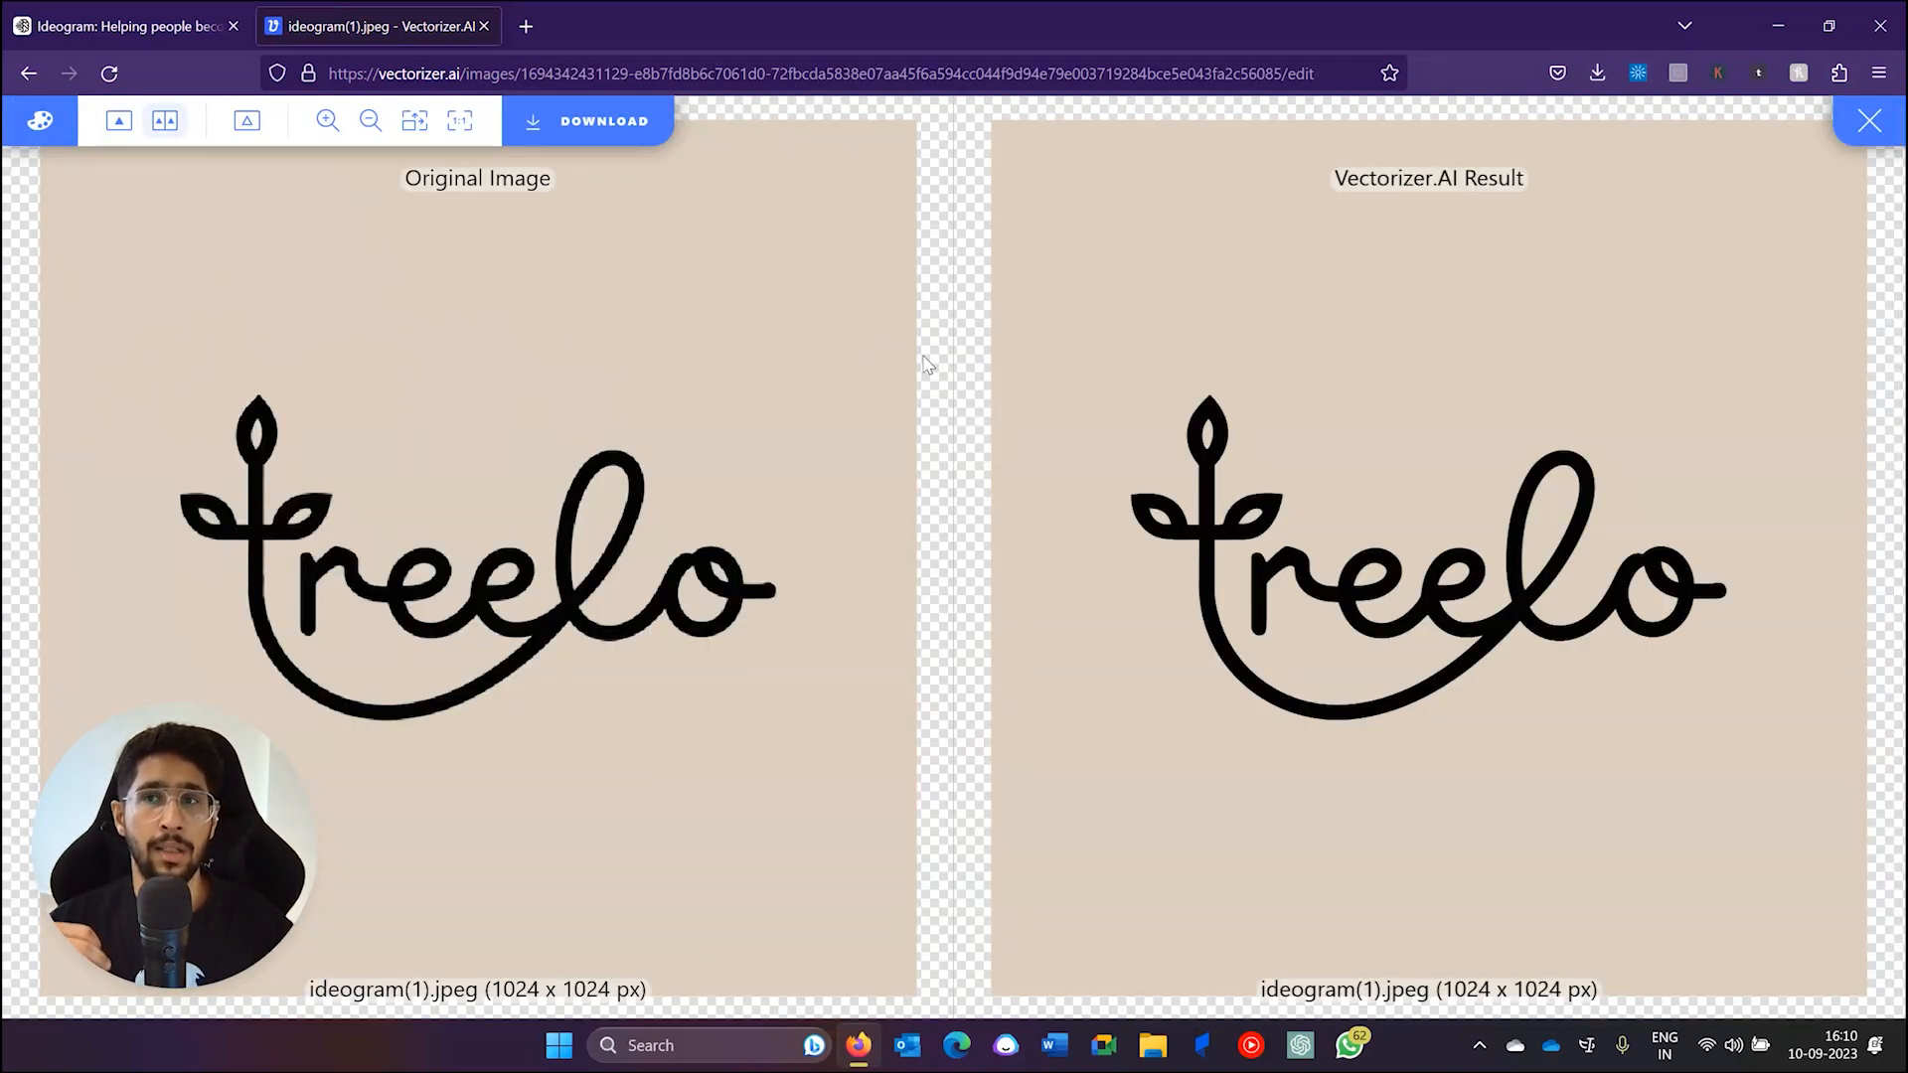
Compare the edges of the original and the vectorized logo up close, and open the download options for the result
scroll(1143, 522, up, 10)
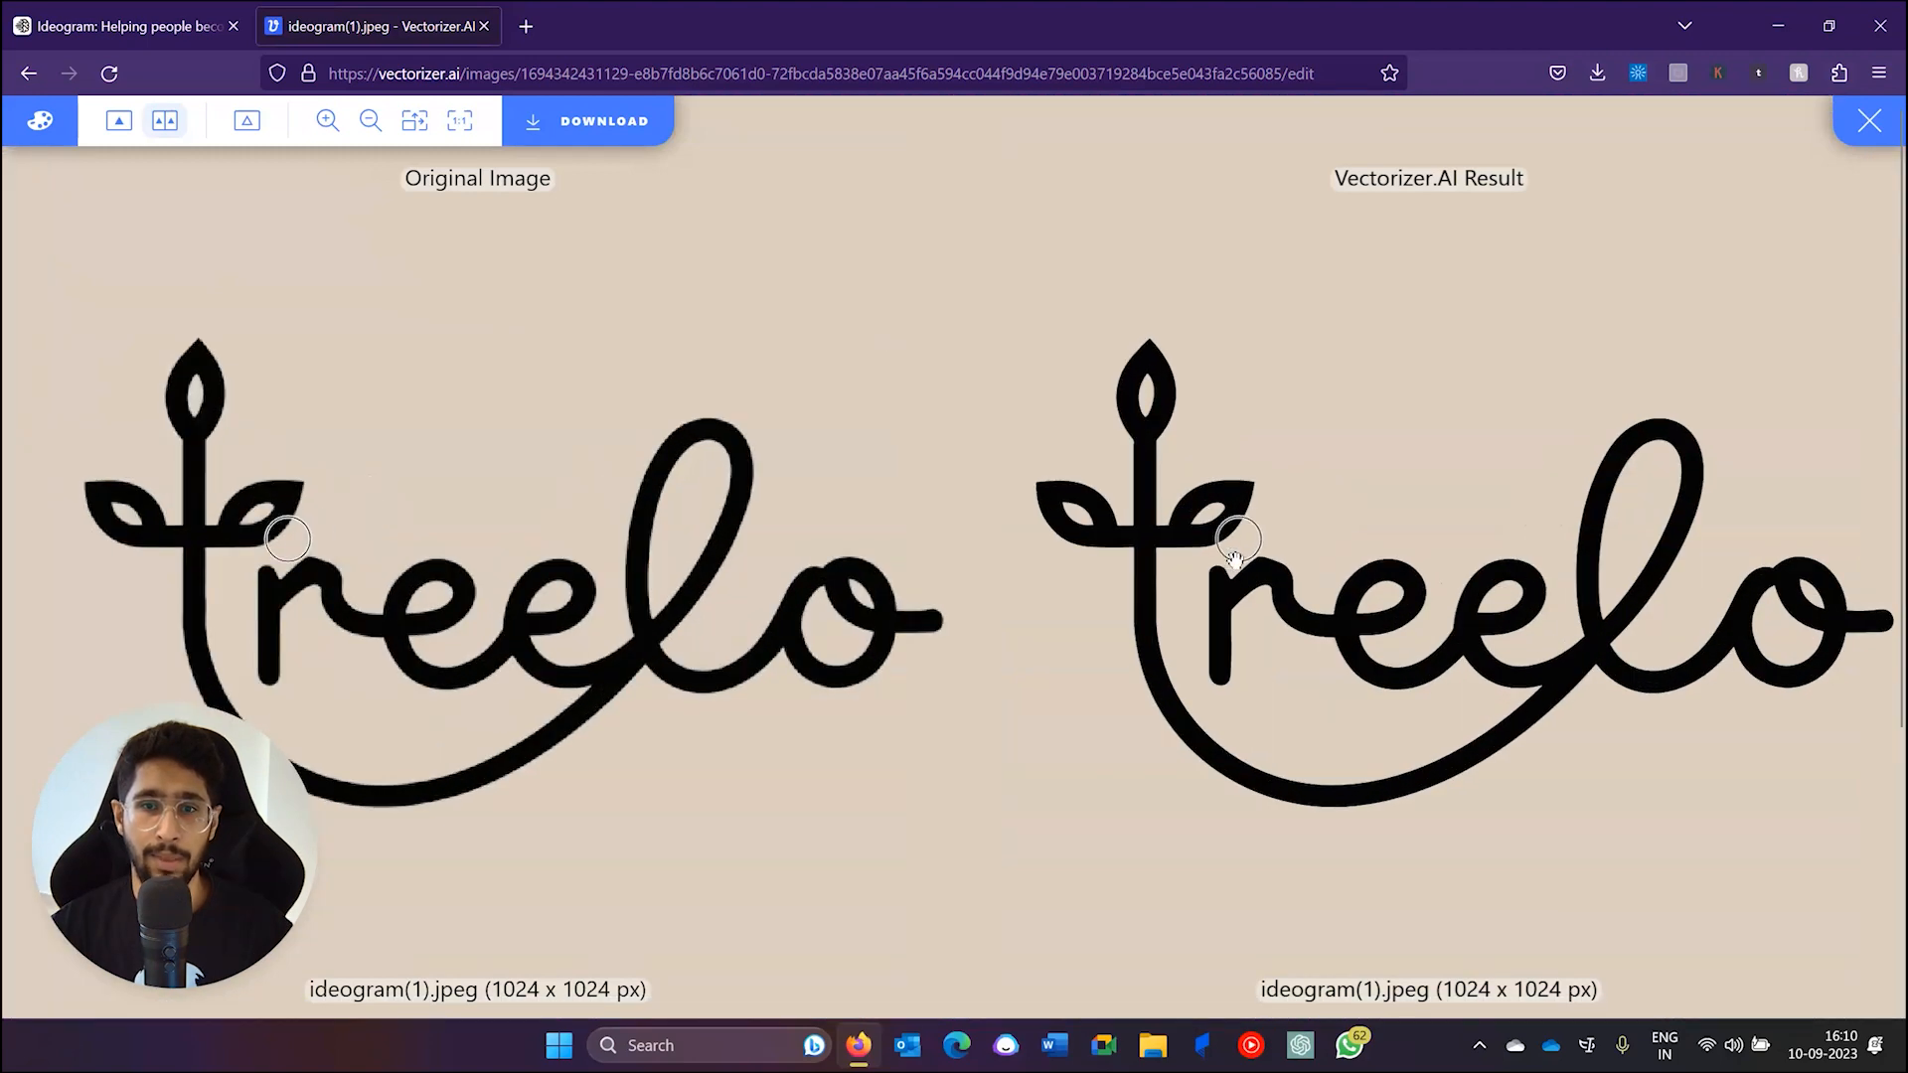
scroll(1152, 529, up, 3)
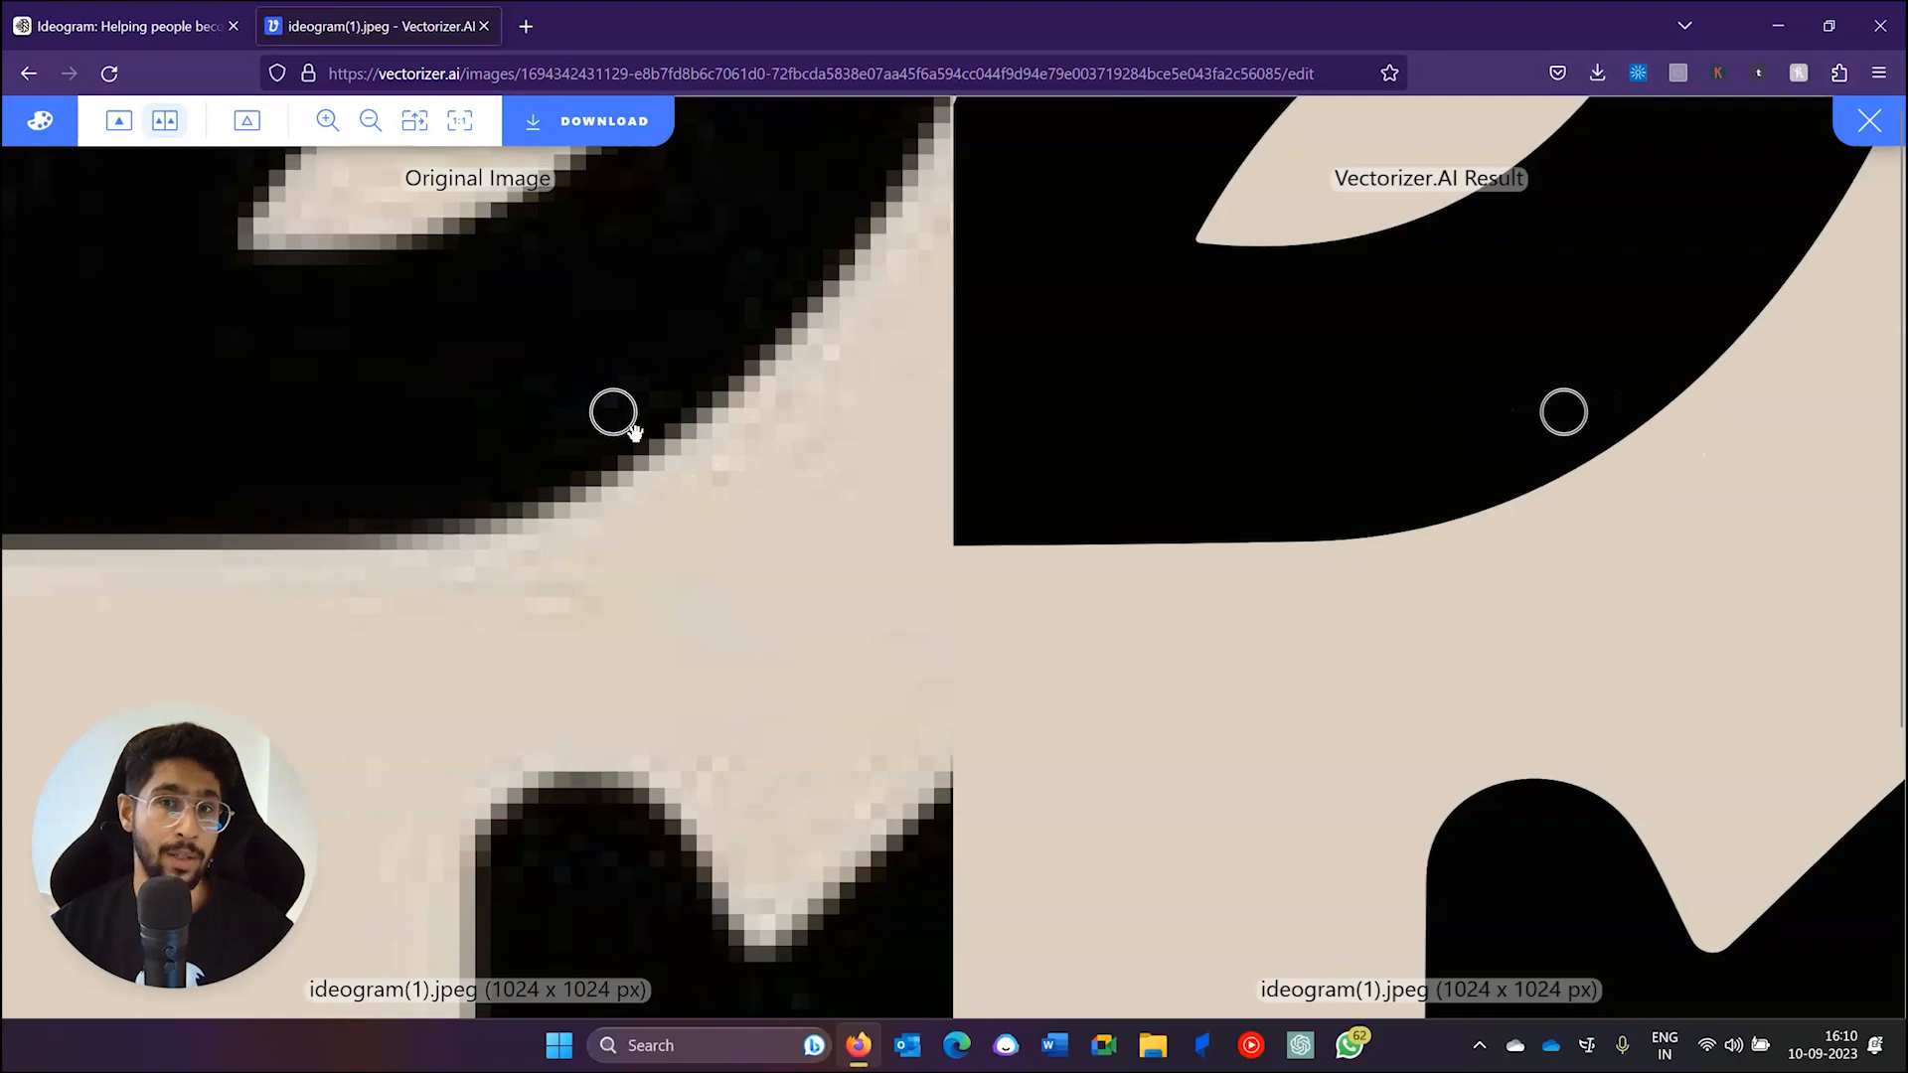
scroll(1337, 420, down, 5)
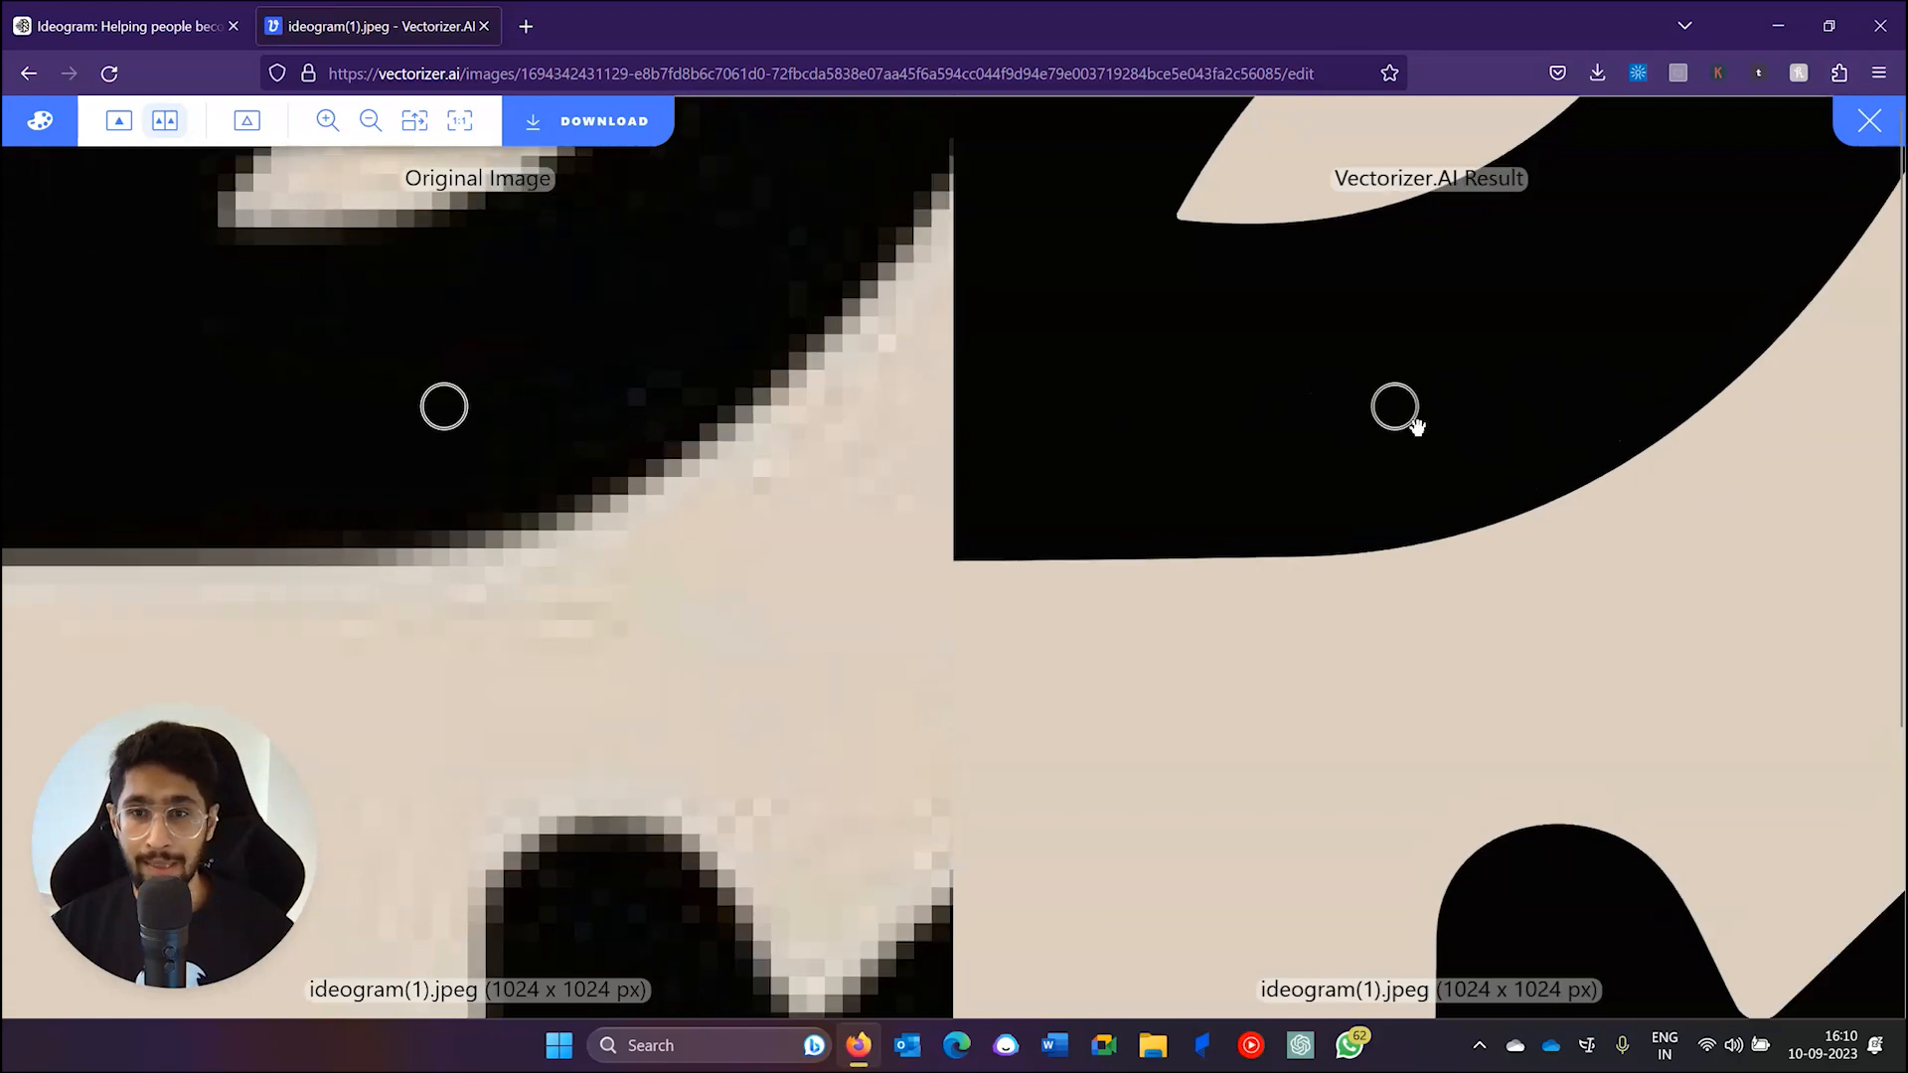
scroll(1427, 419, down, 5)
scroll(1450, 447, down, 3)
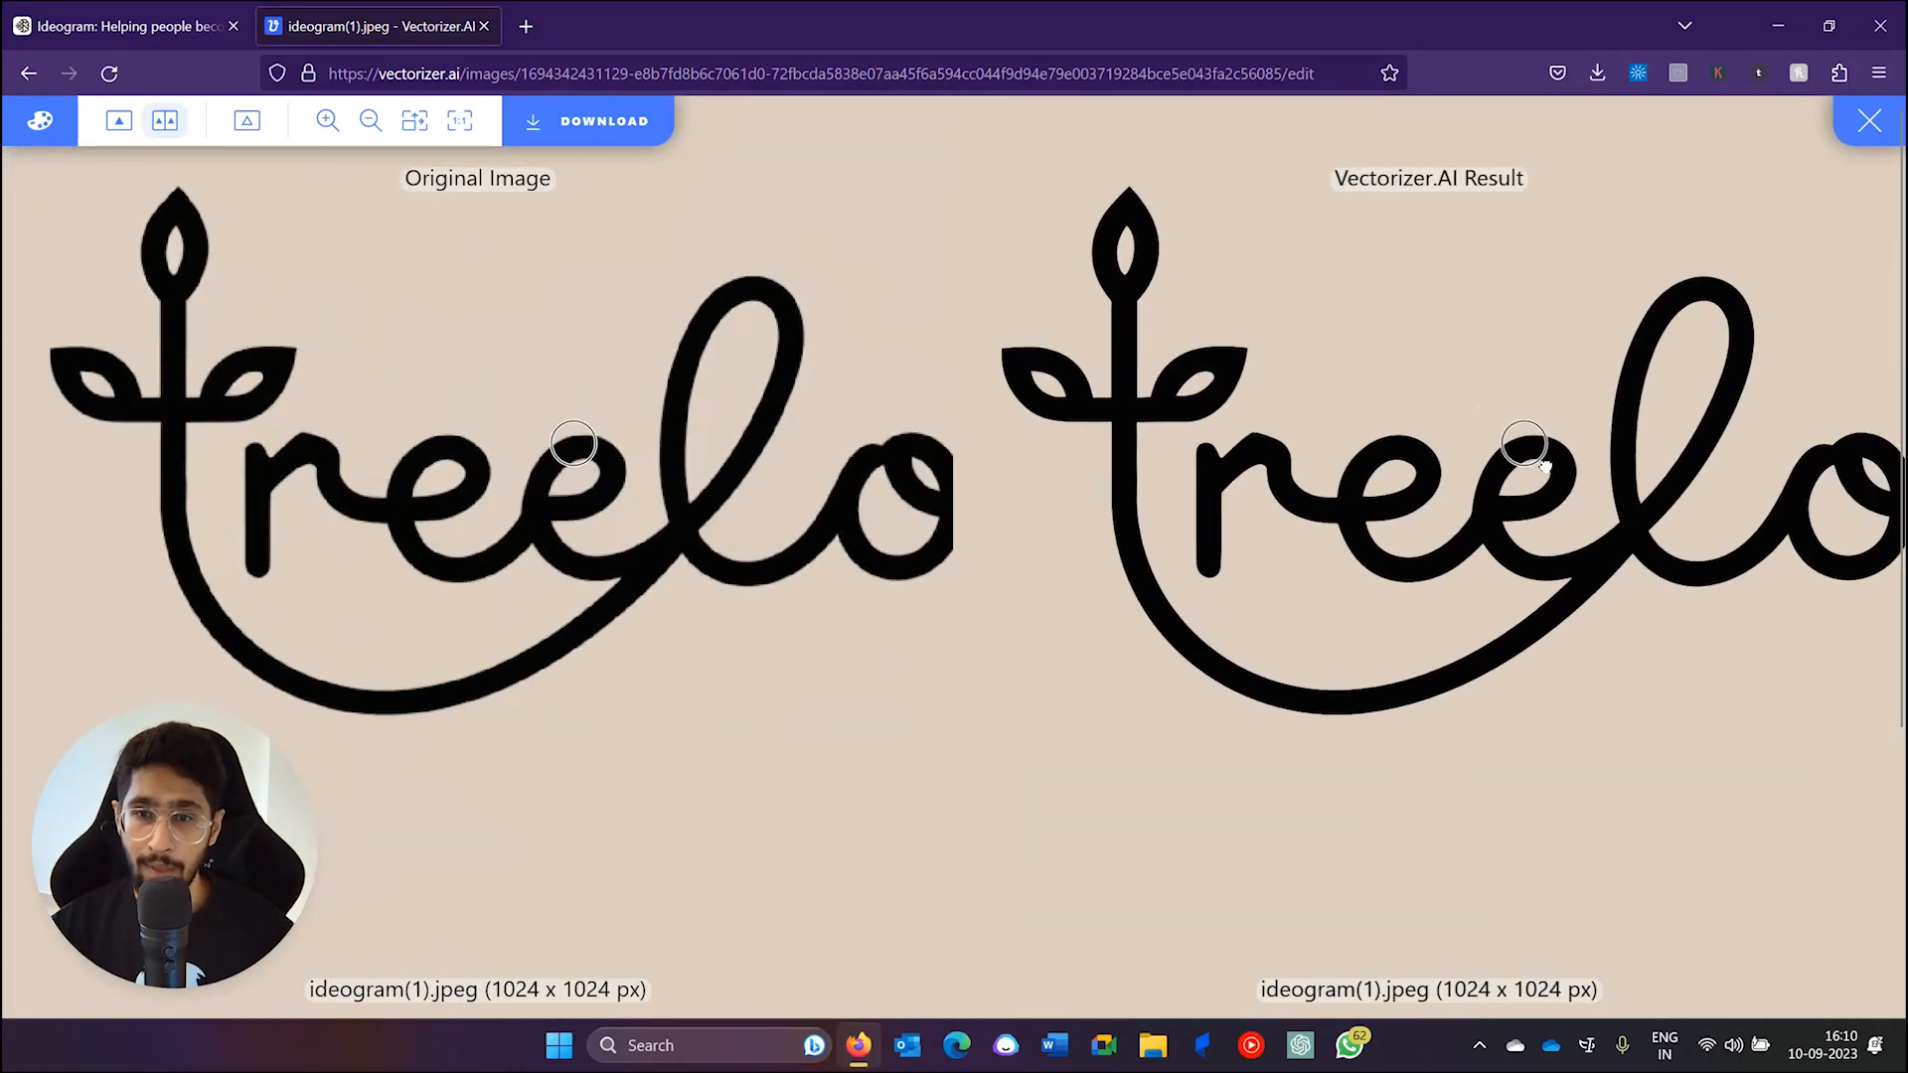
scroll(1463, 471, down, 2)
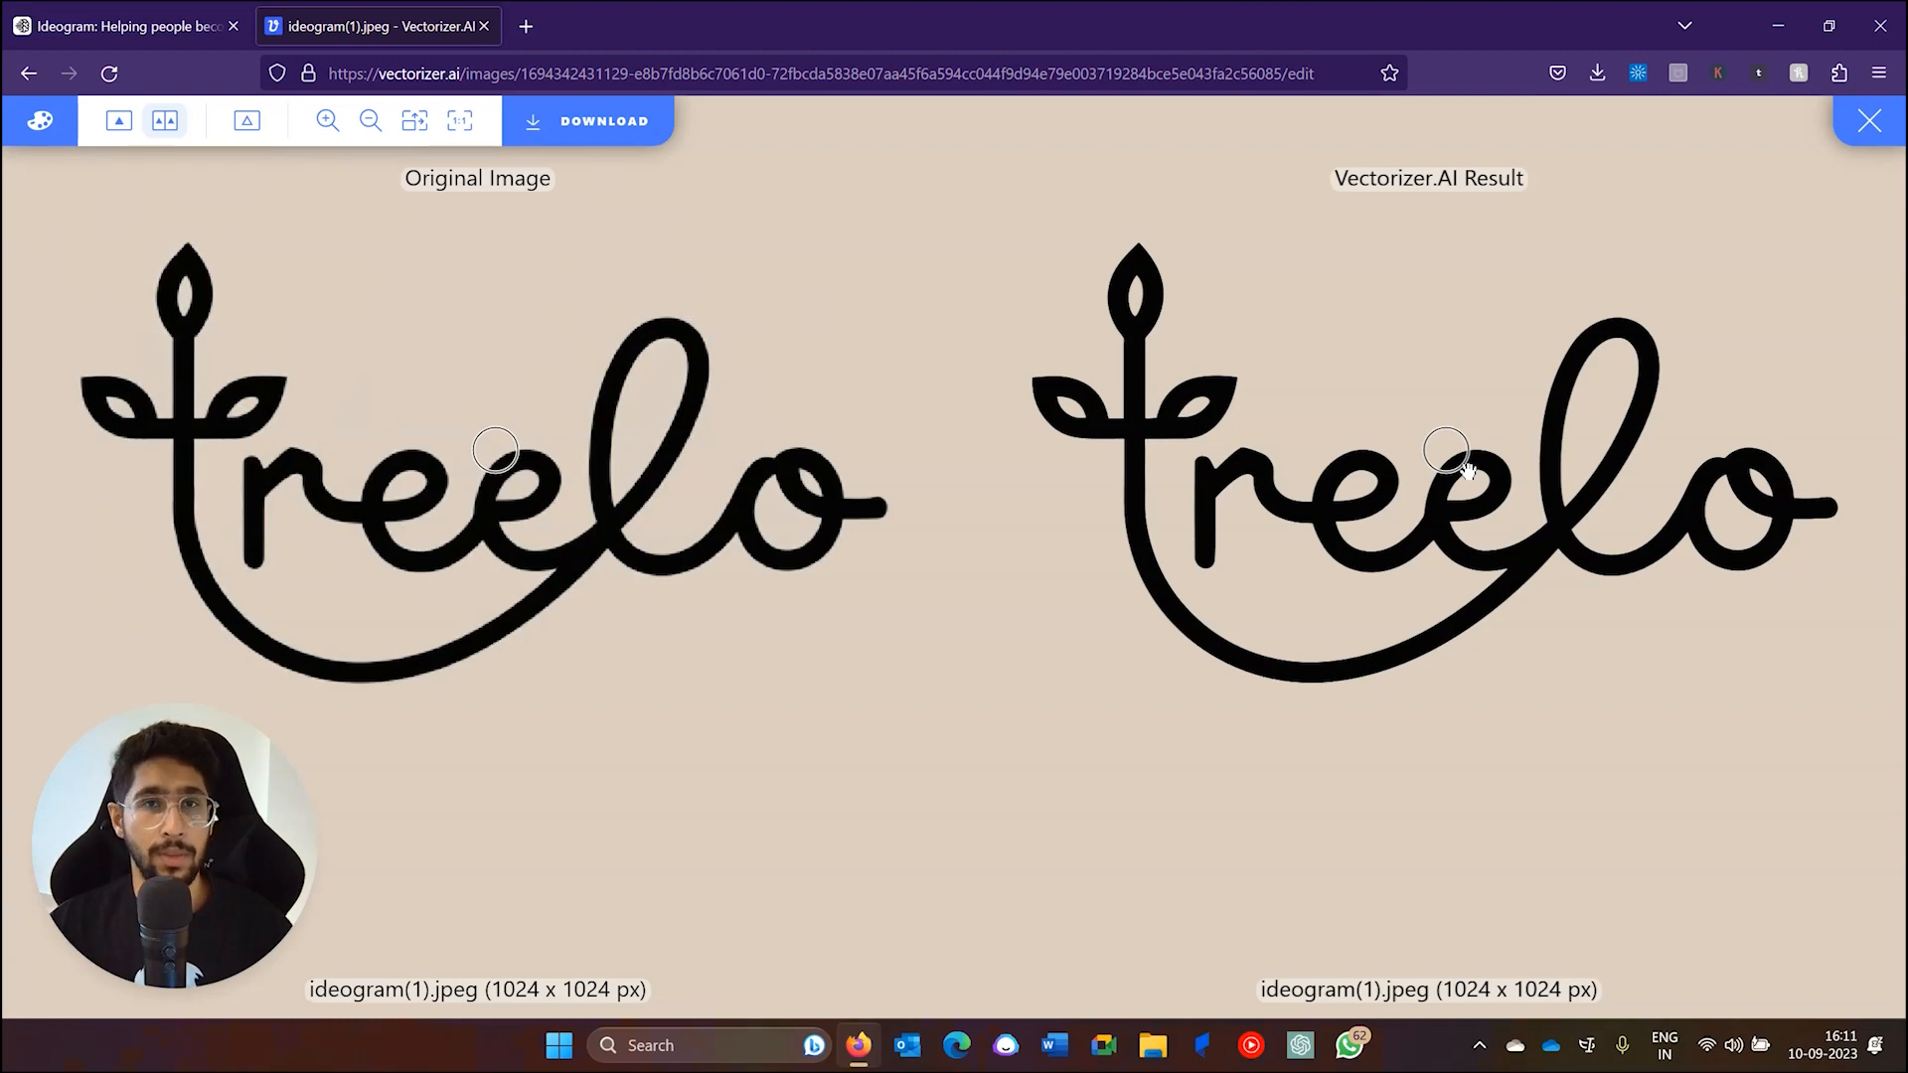
scroll(1308, 404, down, 2)
scroll(1453, 338, up, 1)
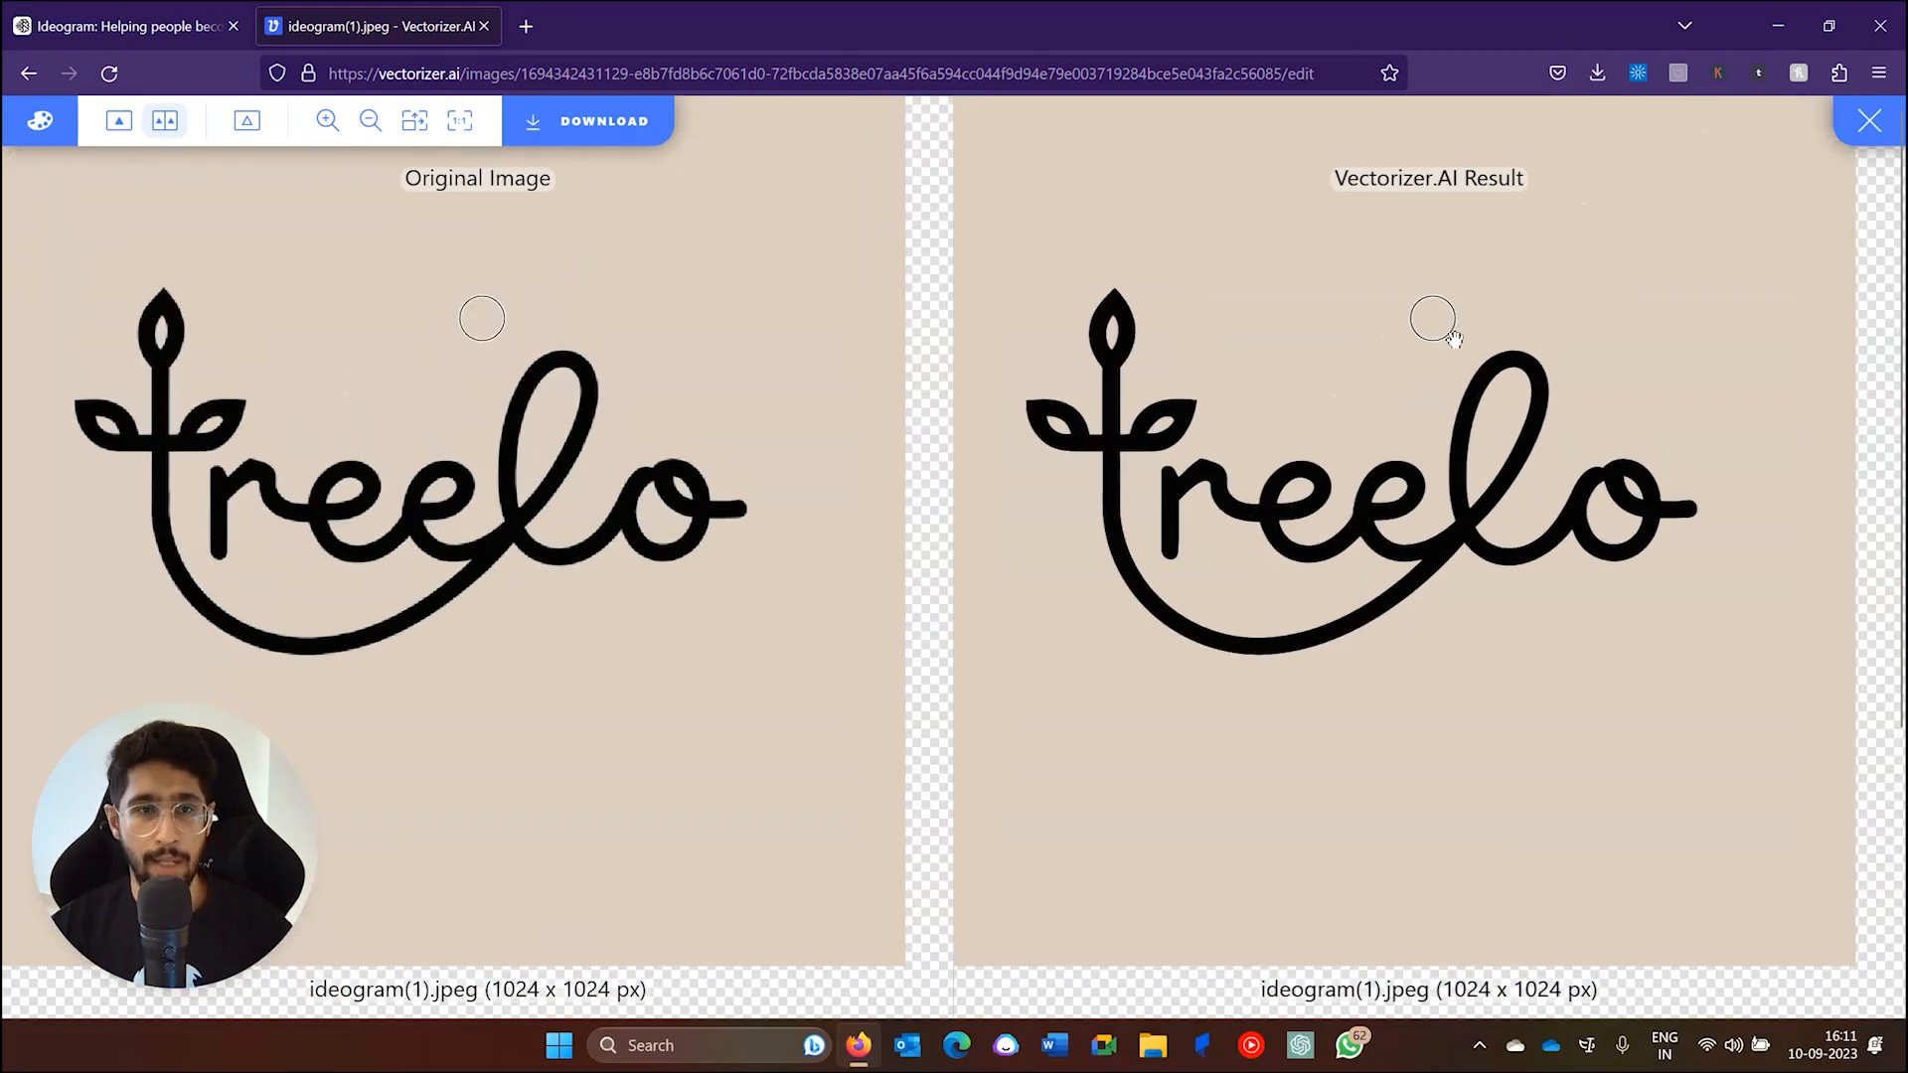
scroll(1630, 347, up, 2)
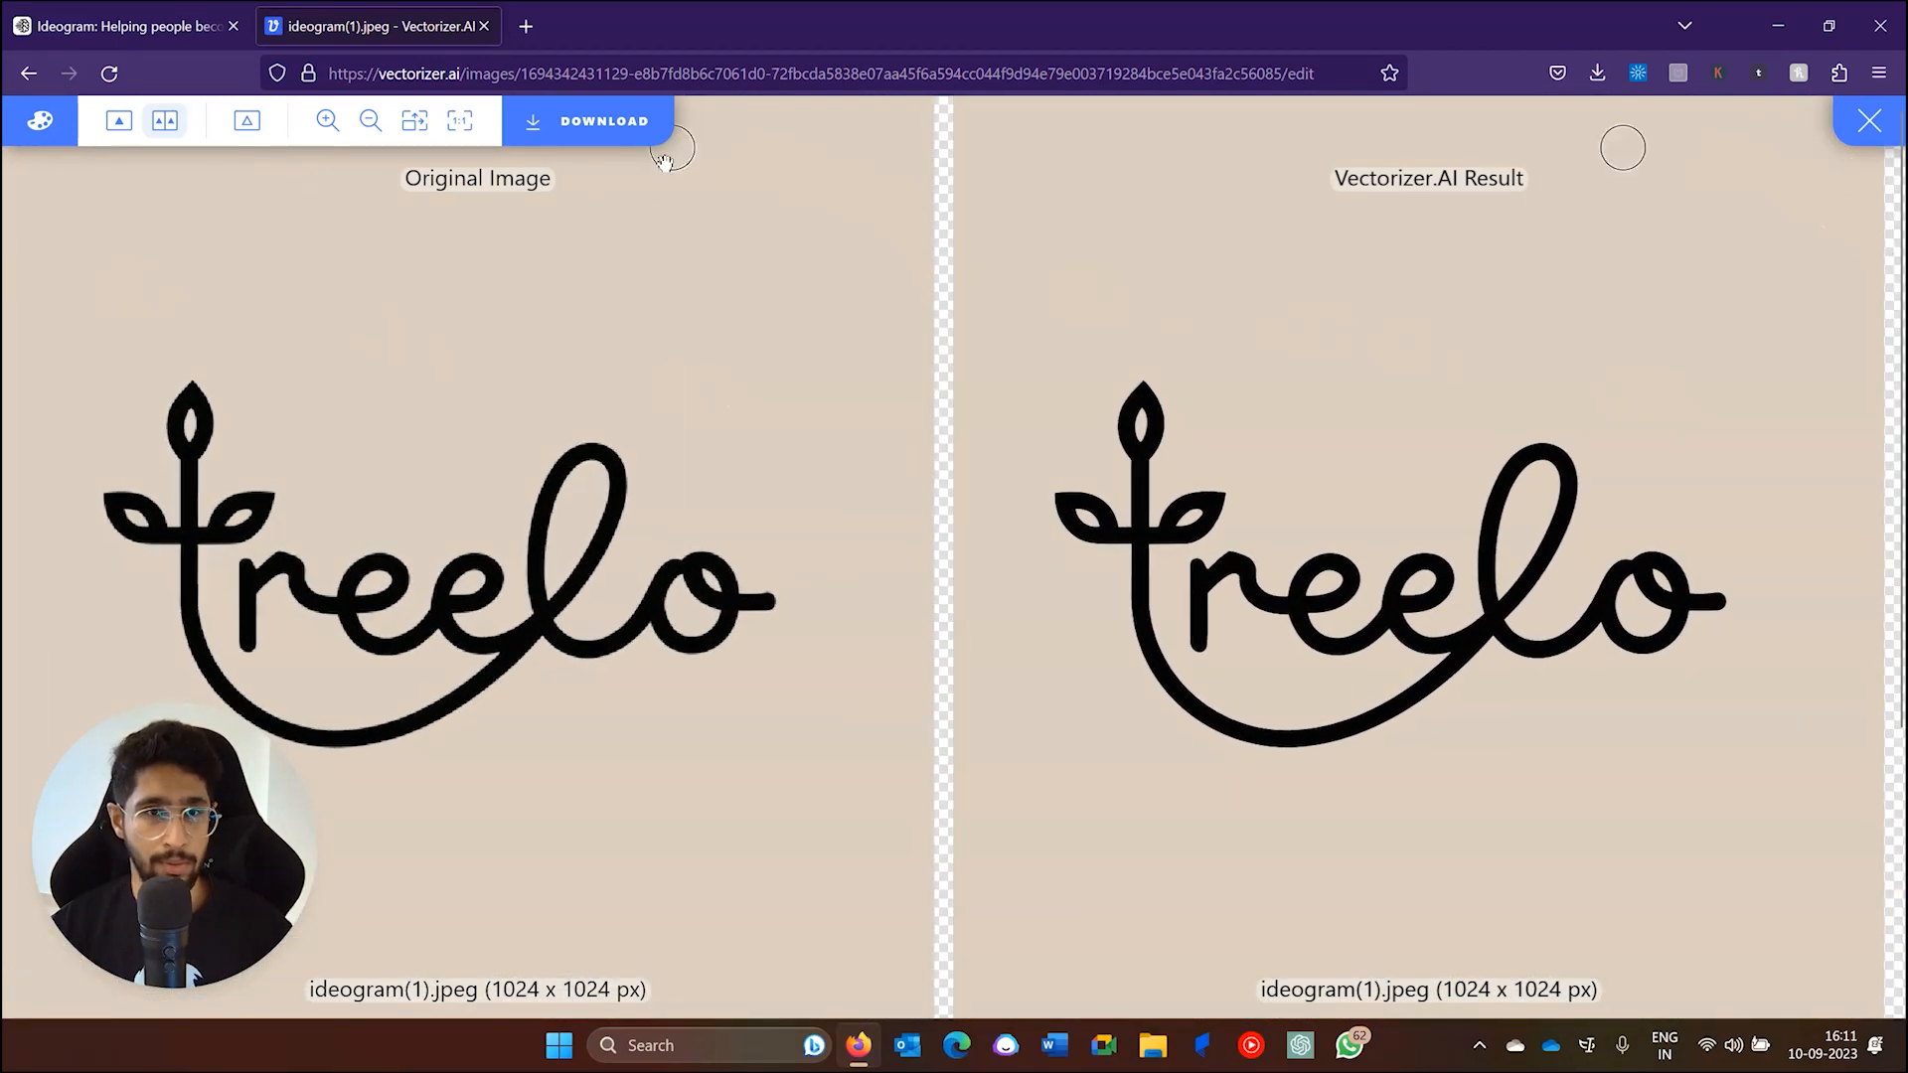
click(599, 151)
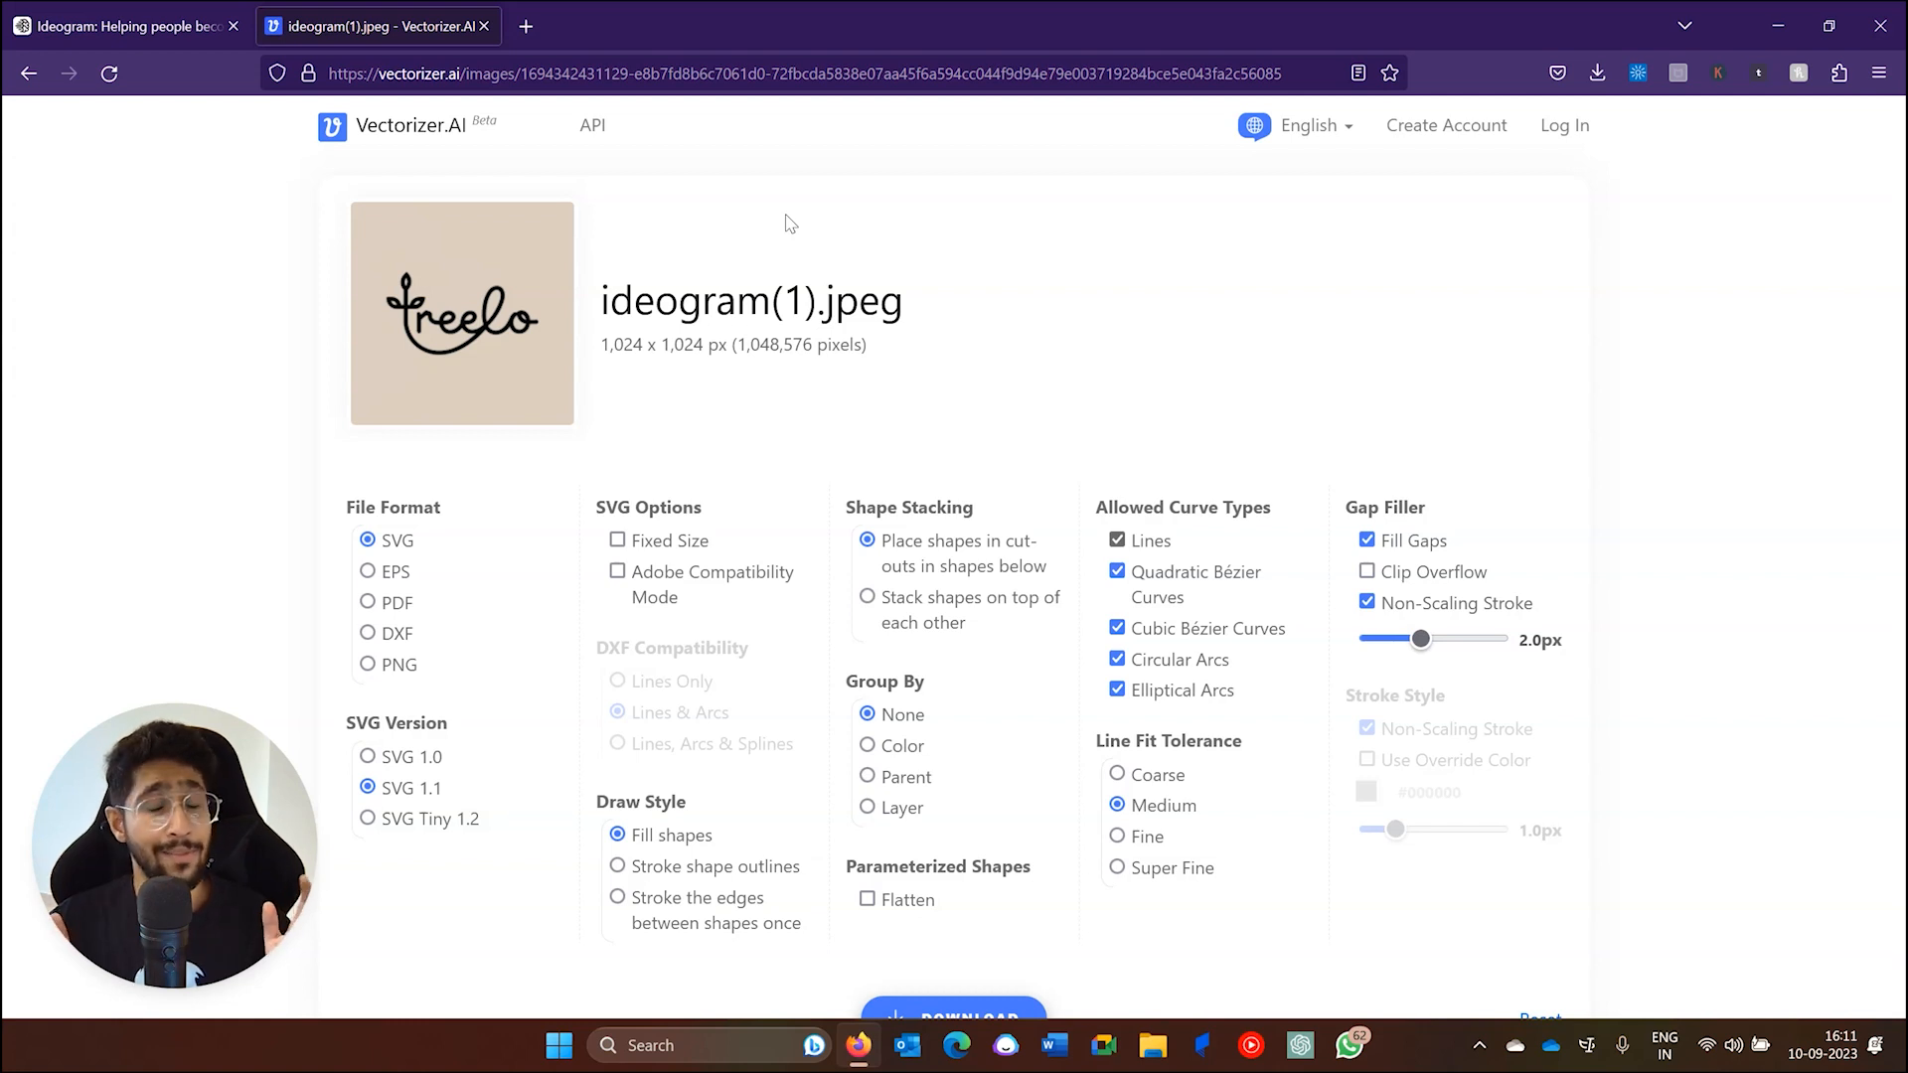
Go to canva.com in a new browser tab and create a blank Logo design with the uploads showing
key(ctrl+t)
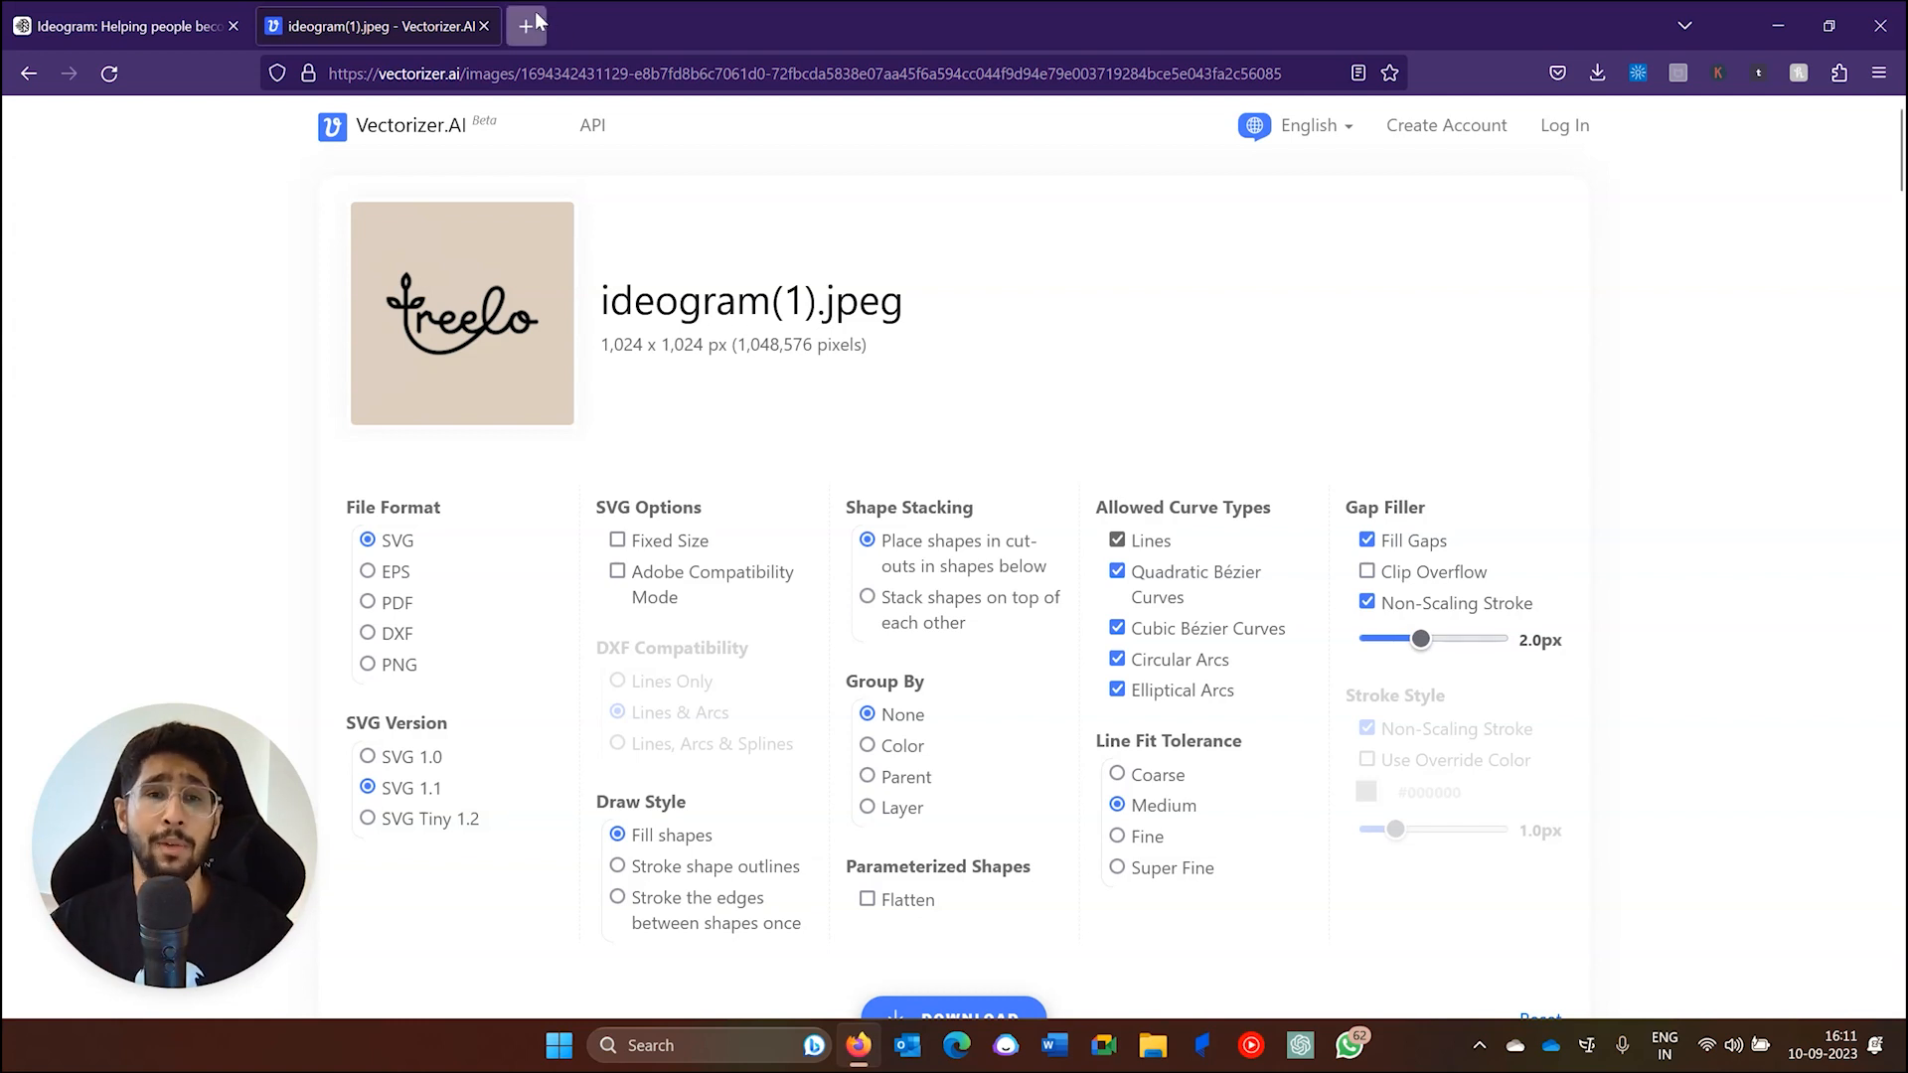
text(canva.com)
key(Return)
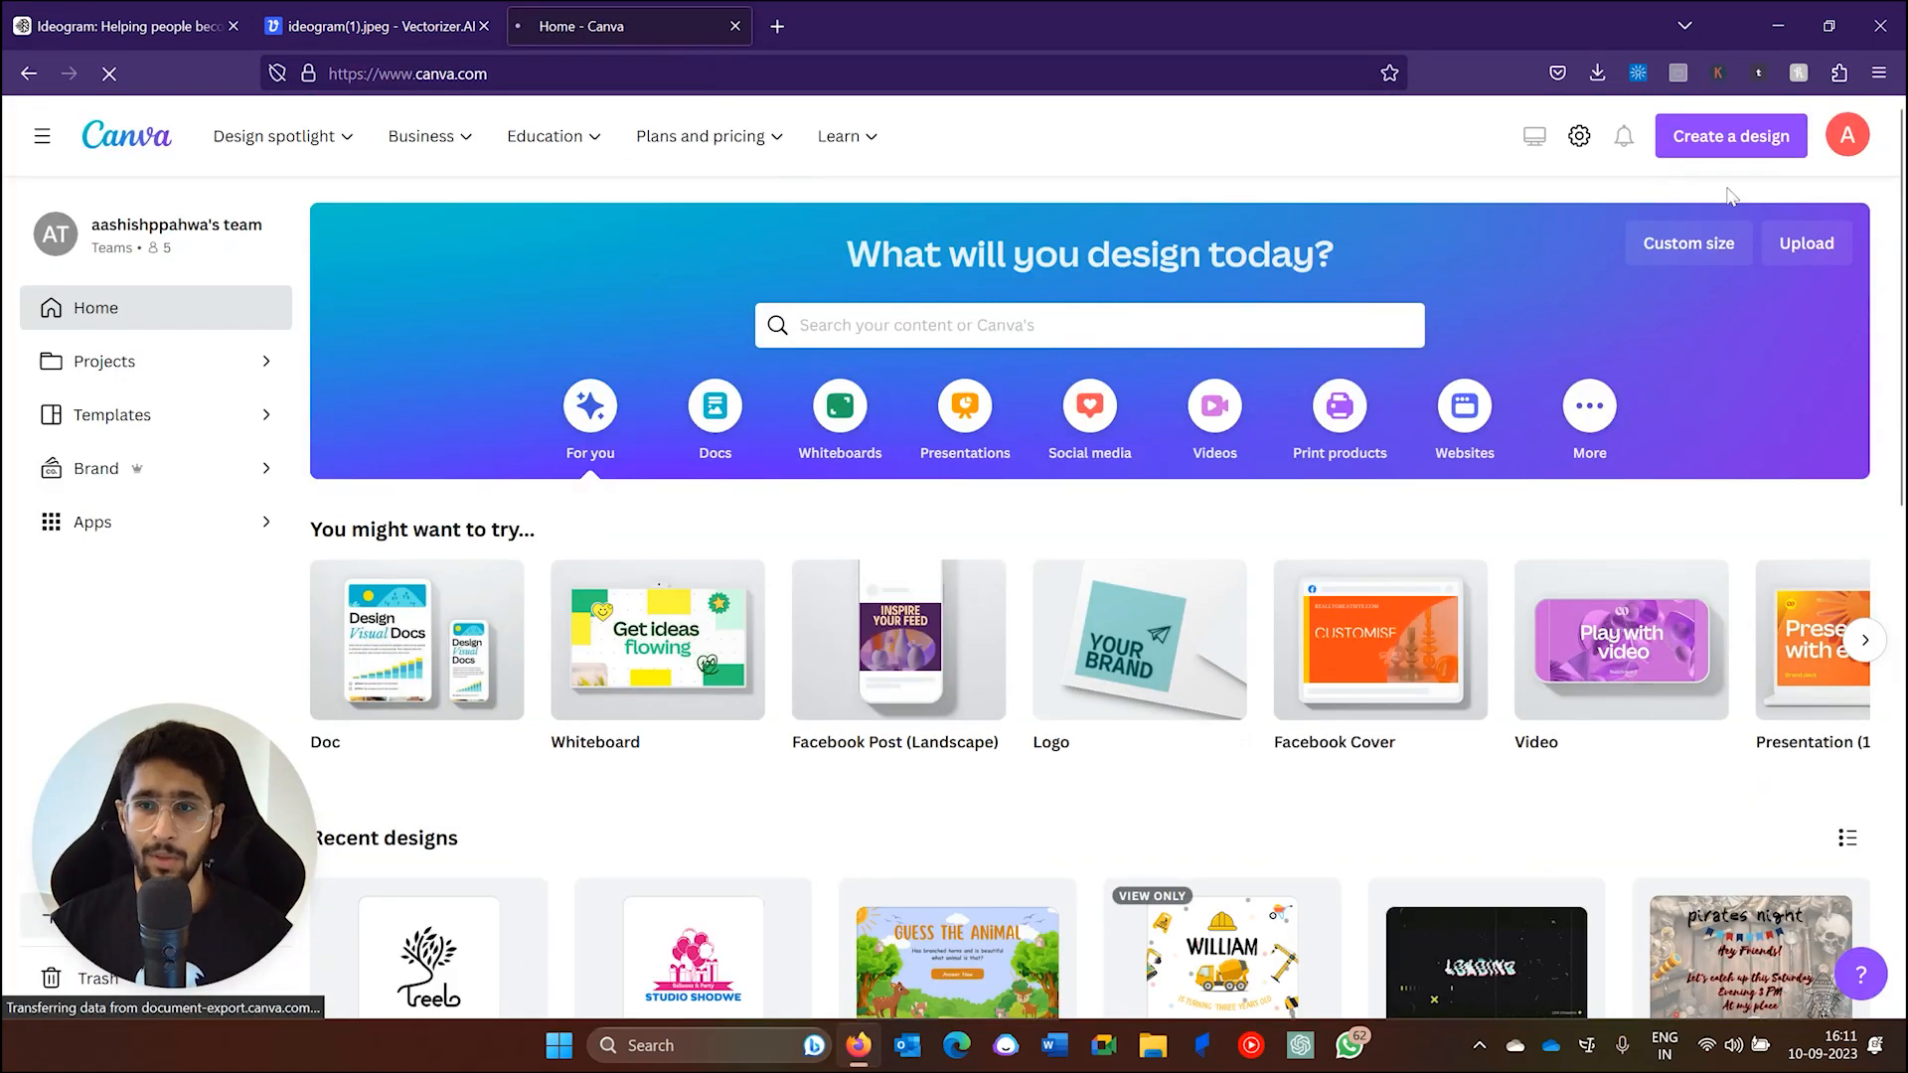
click(1731, 137)
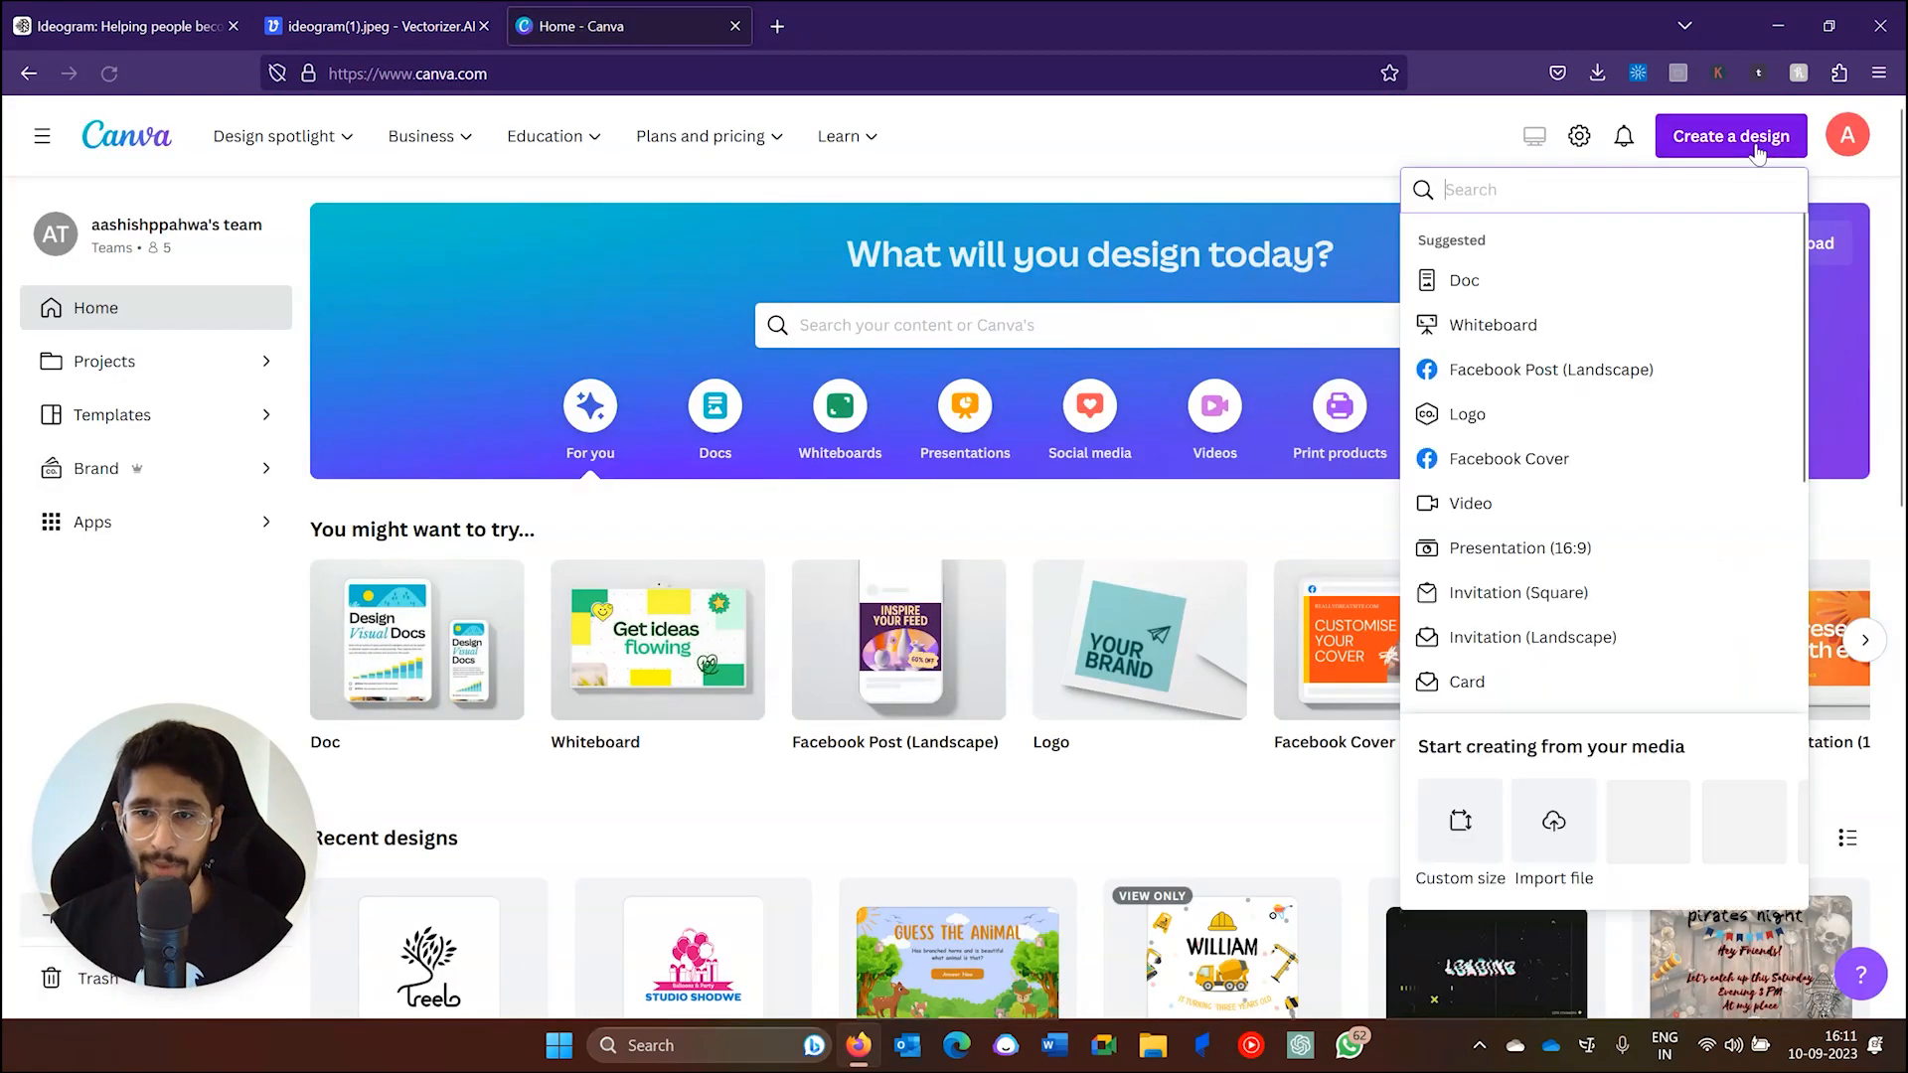
click(1556, 413)
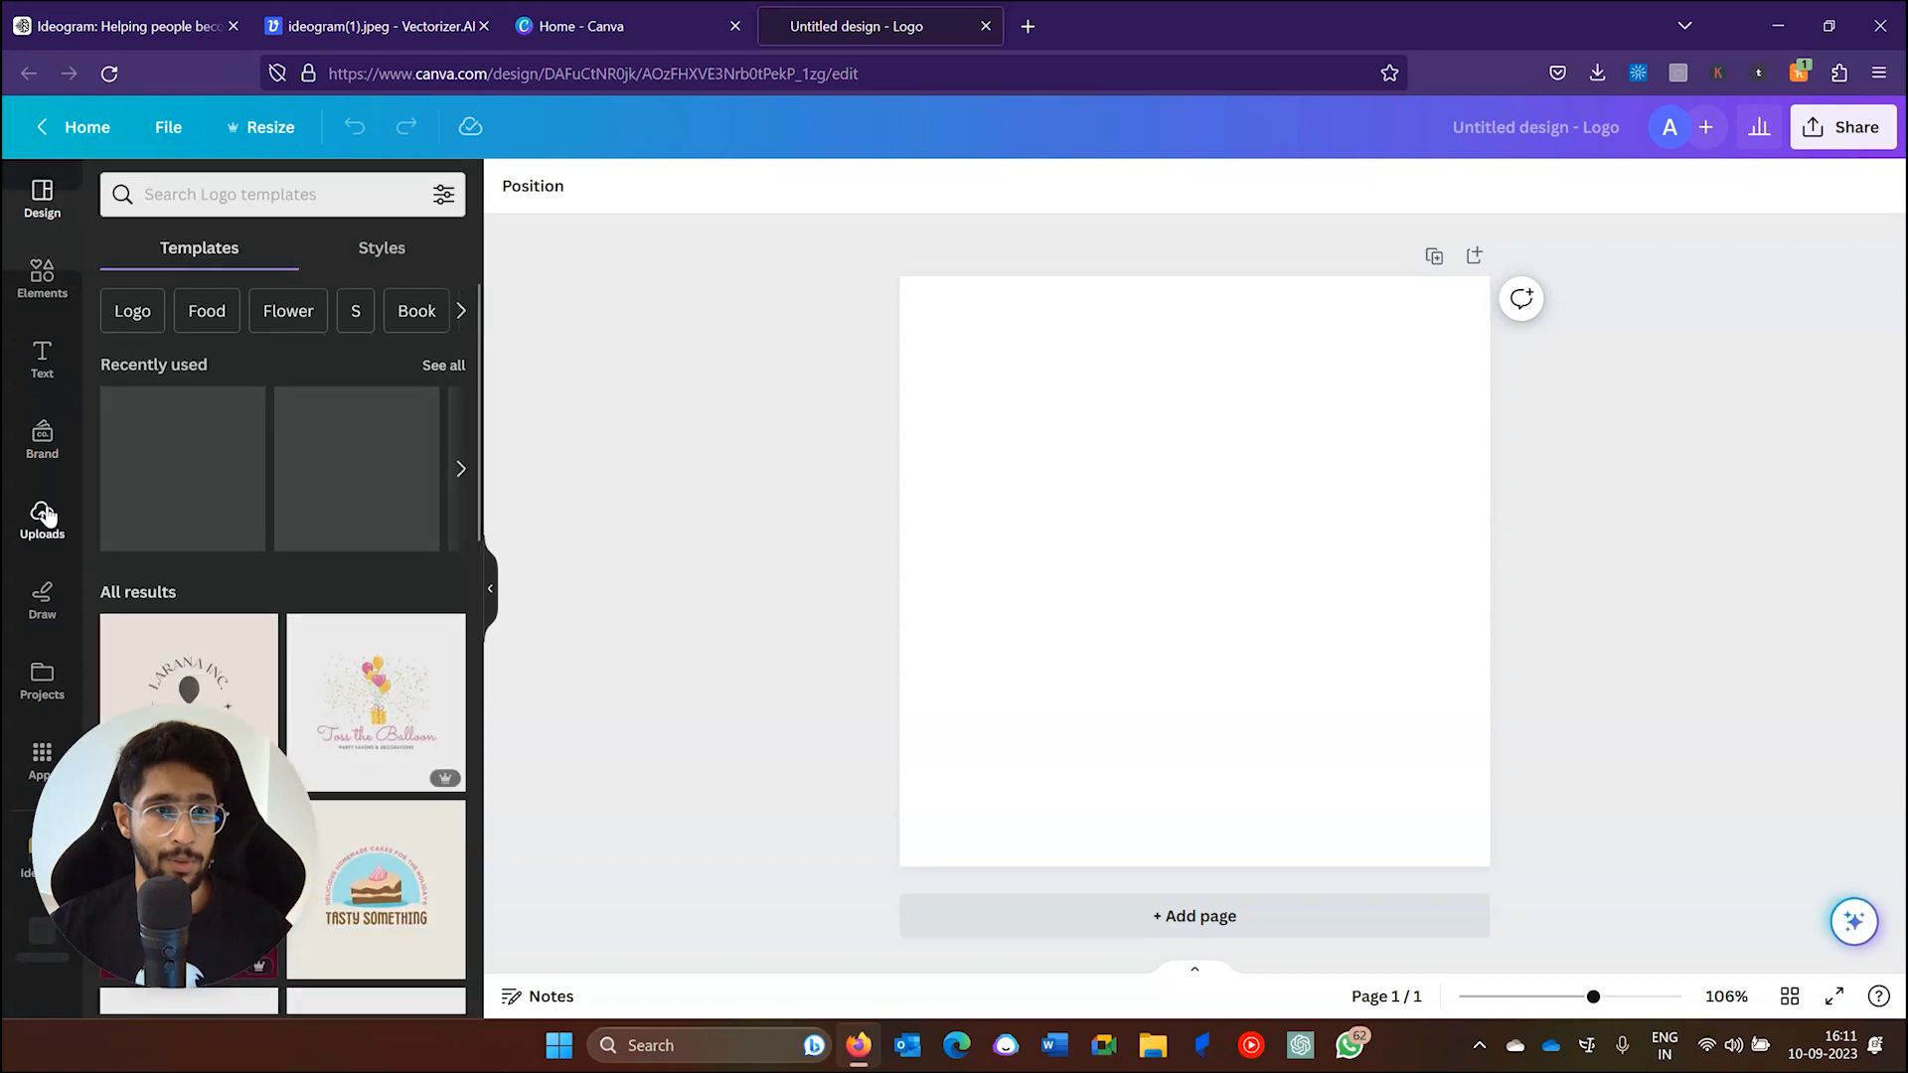
click(45, 515)
click(224, 252)
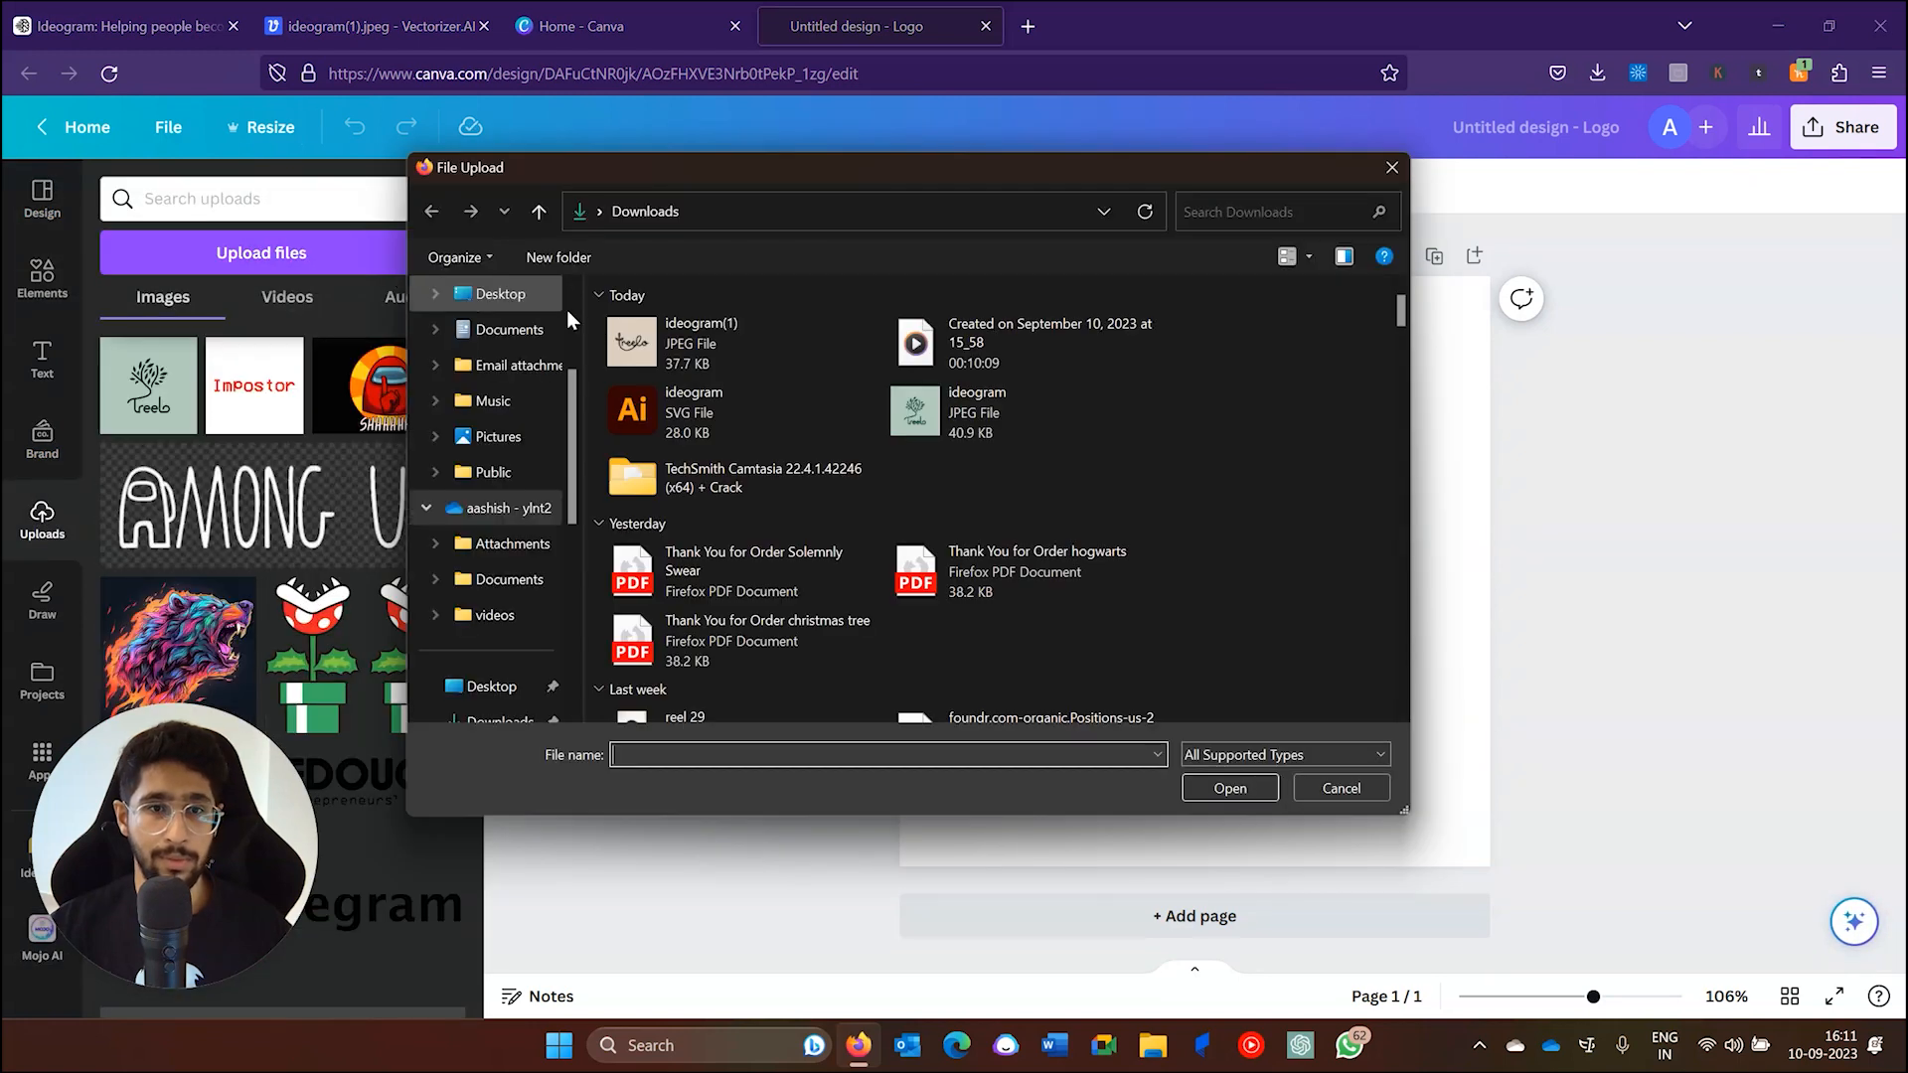
click(695, 335)
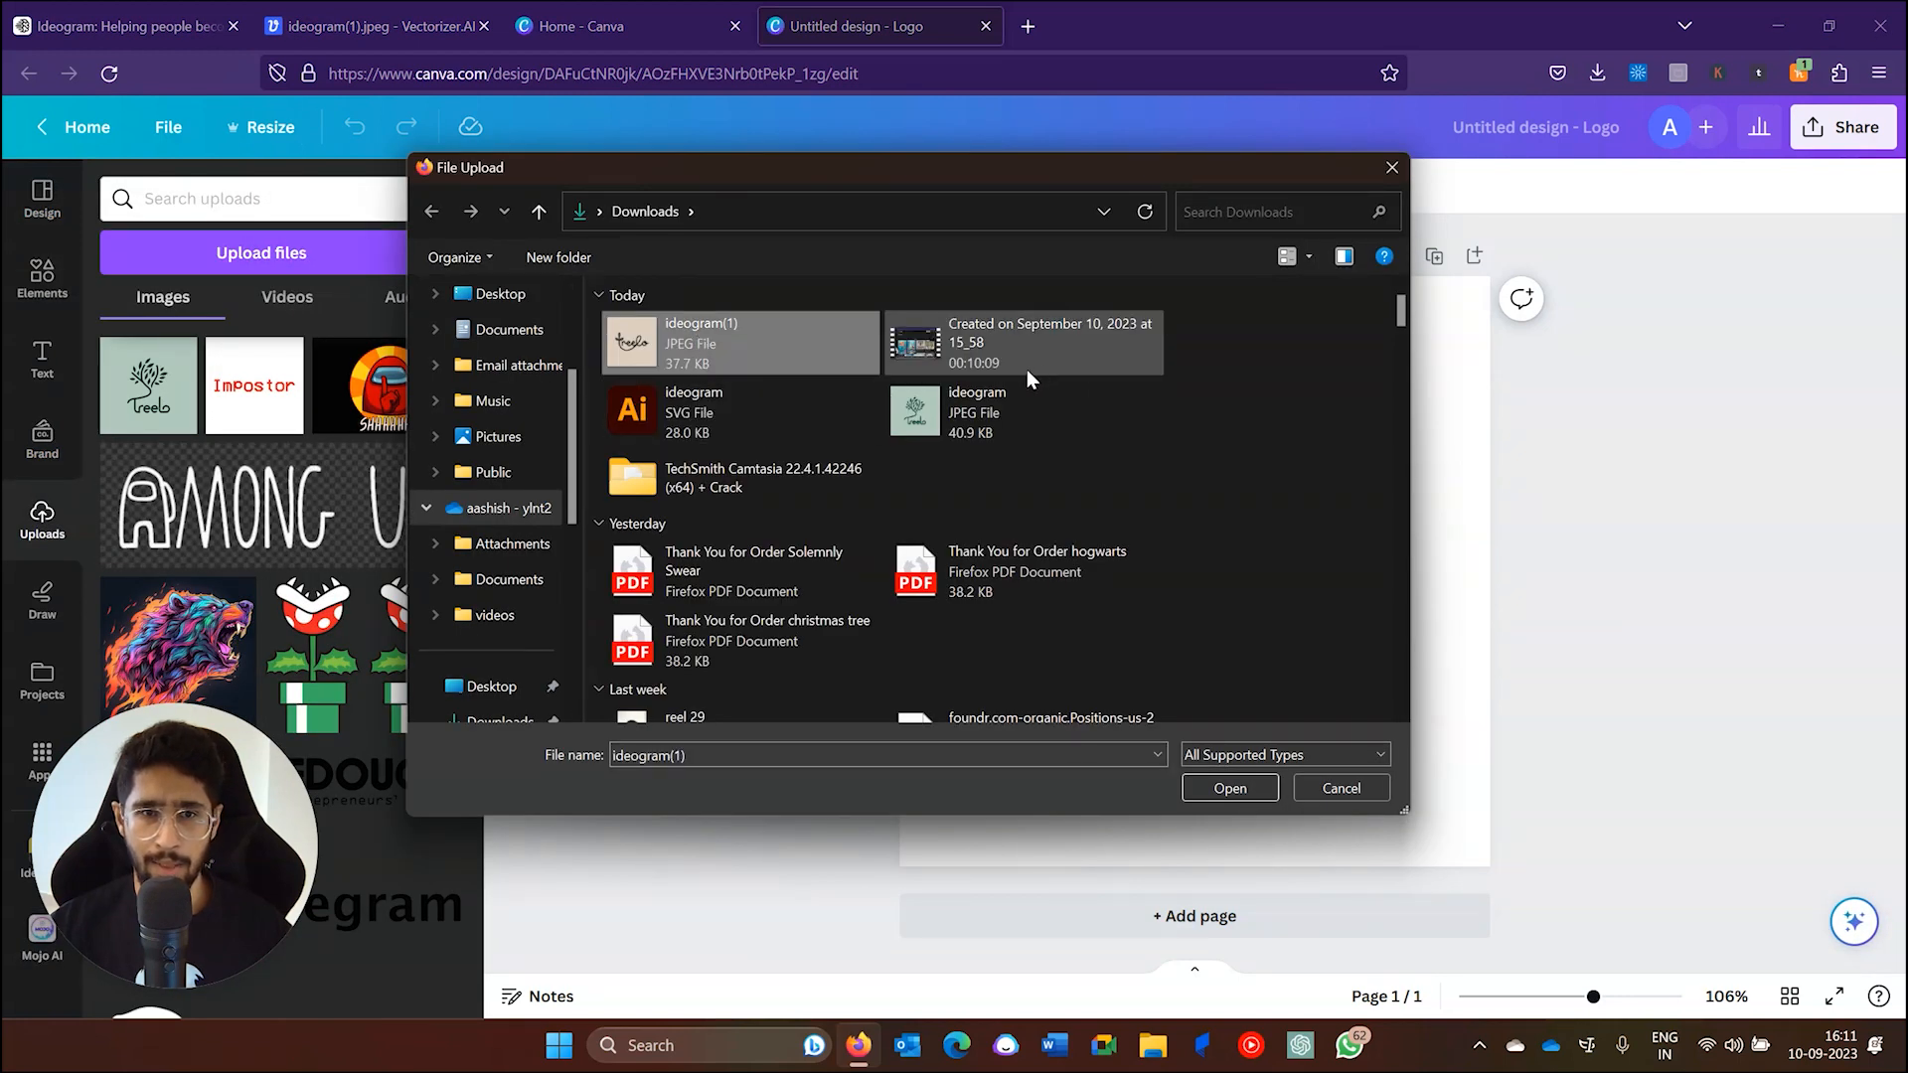
click(1340, 787)
Return to Vectorizer.AI and download the vectorized Treelo logo in SVG format
click(581, 26)
click(417, 14)
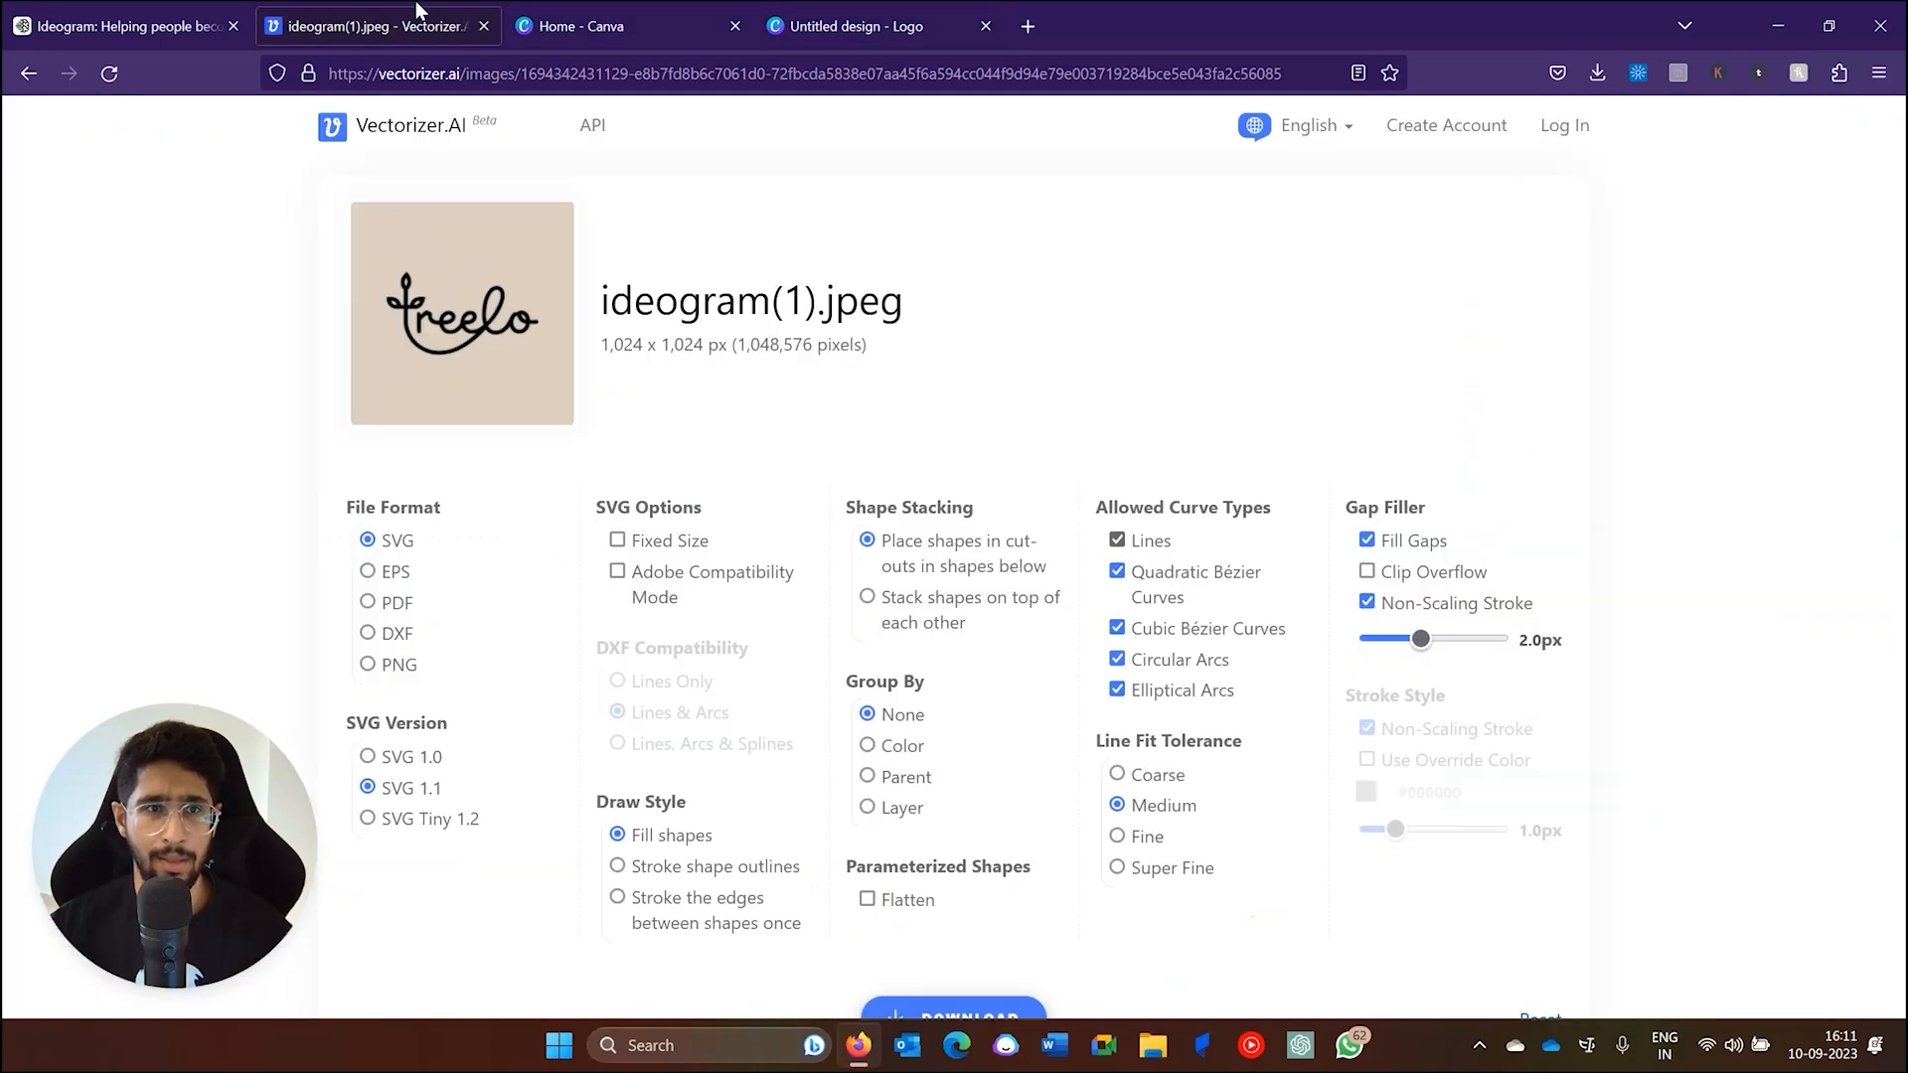
scroll(993, 695, down, 2)
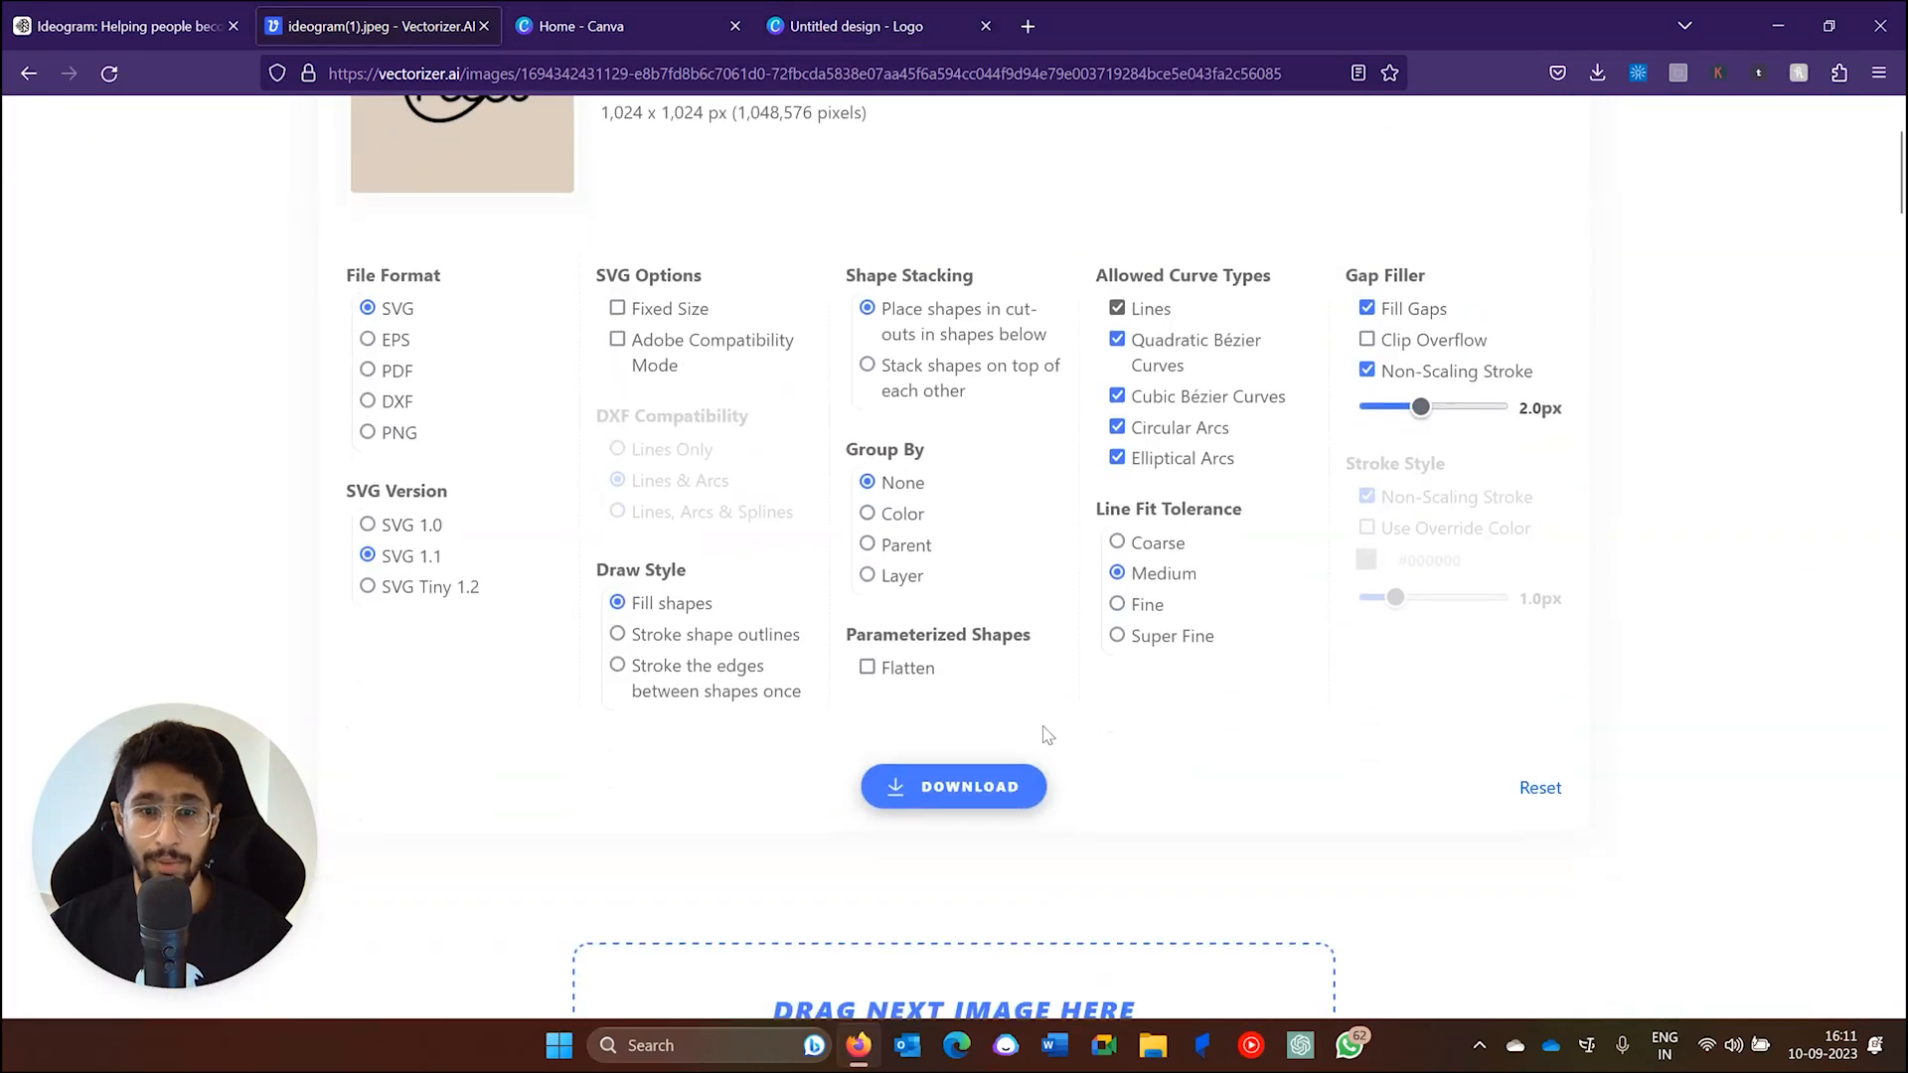
click(990, 792)
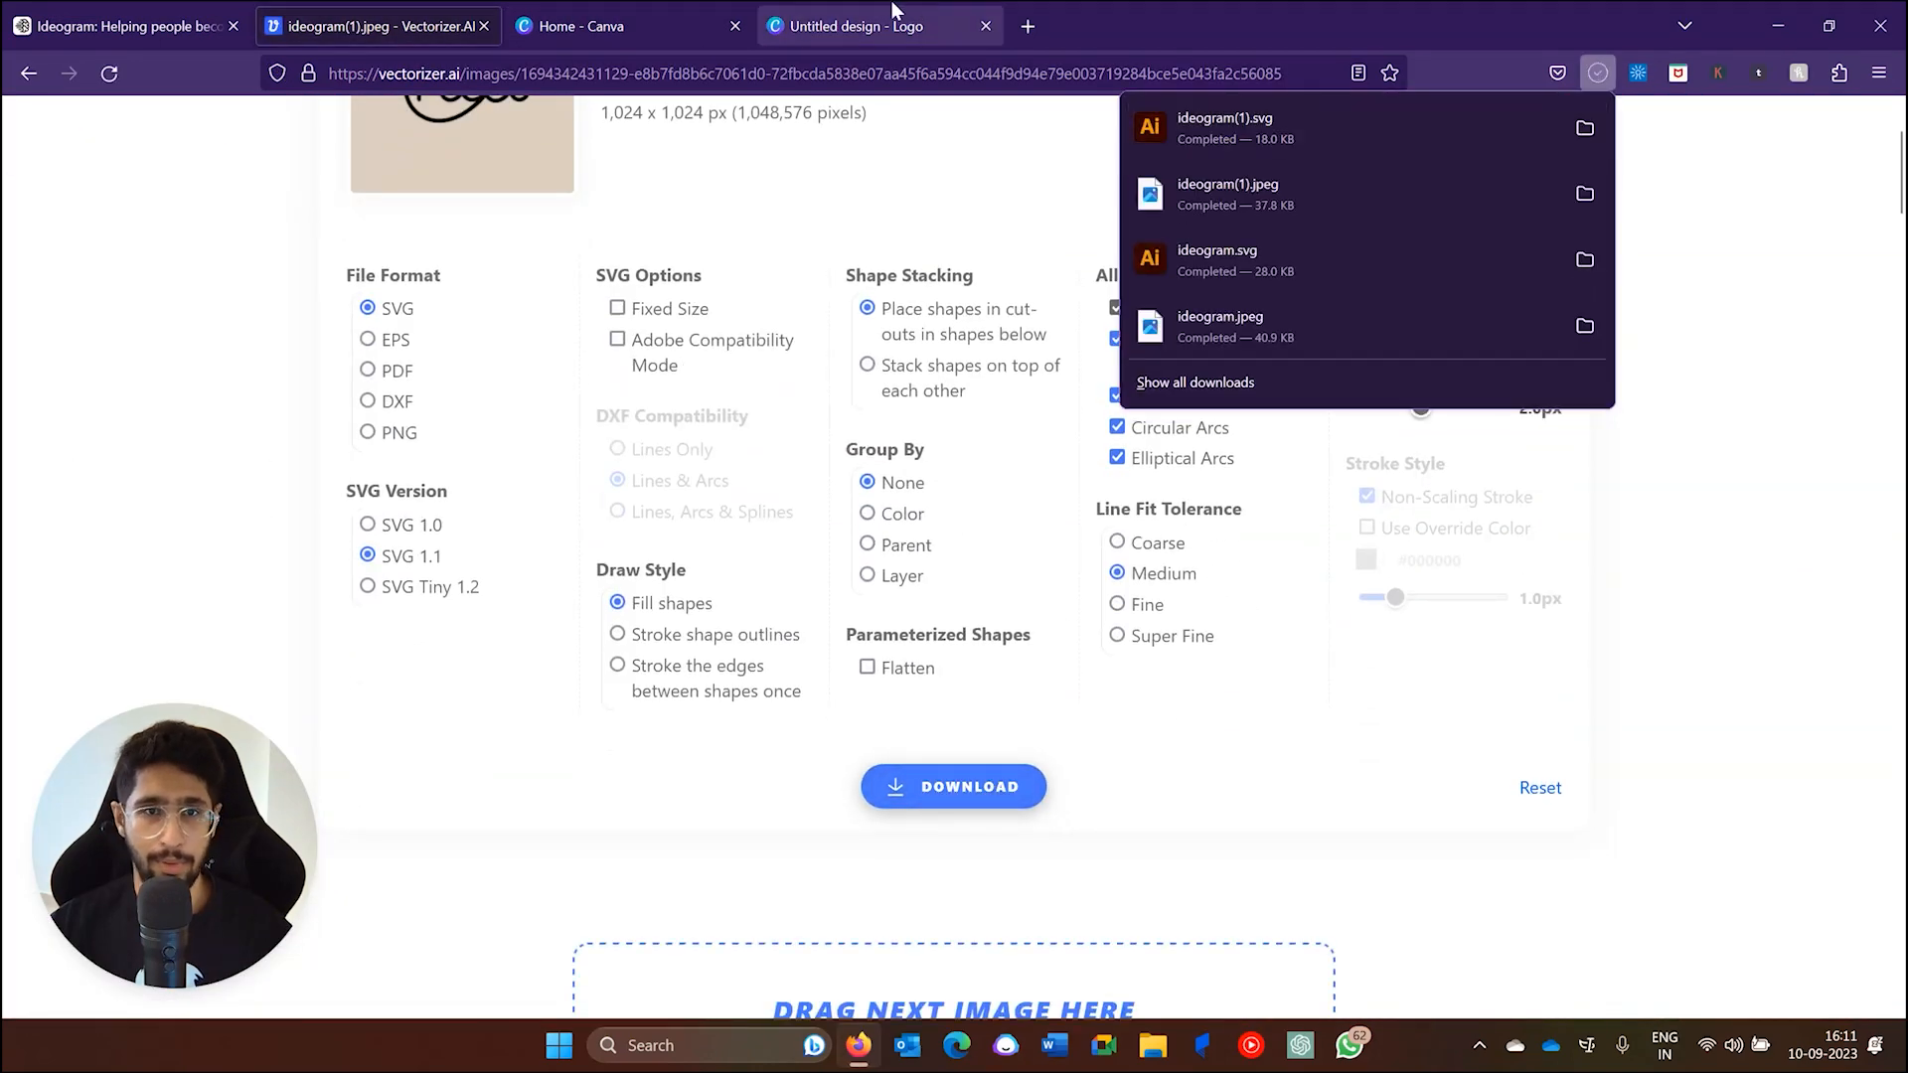
Switch back to the Canva logo design, upload ideogram(1).svg from Downloads and place it on the page
click(891, 14)
click(194, 253)
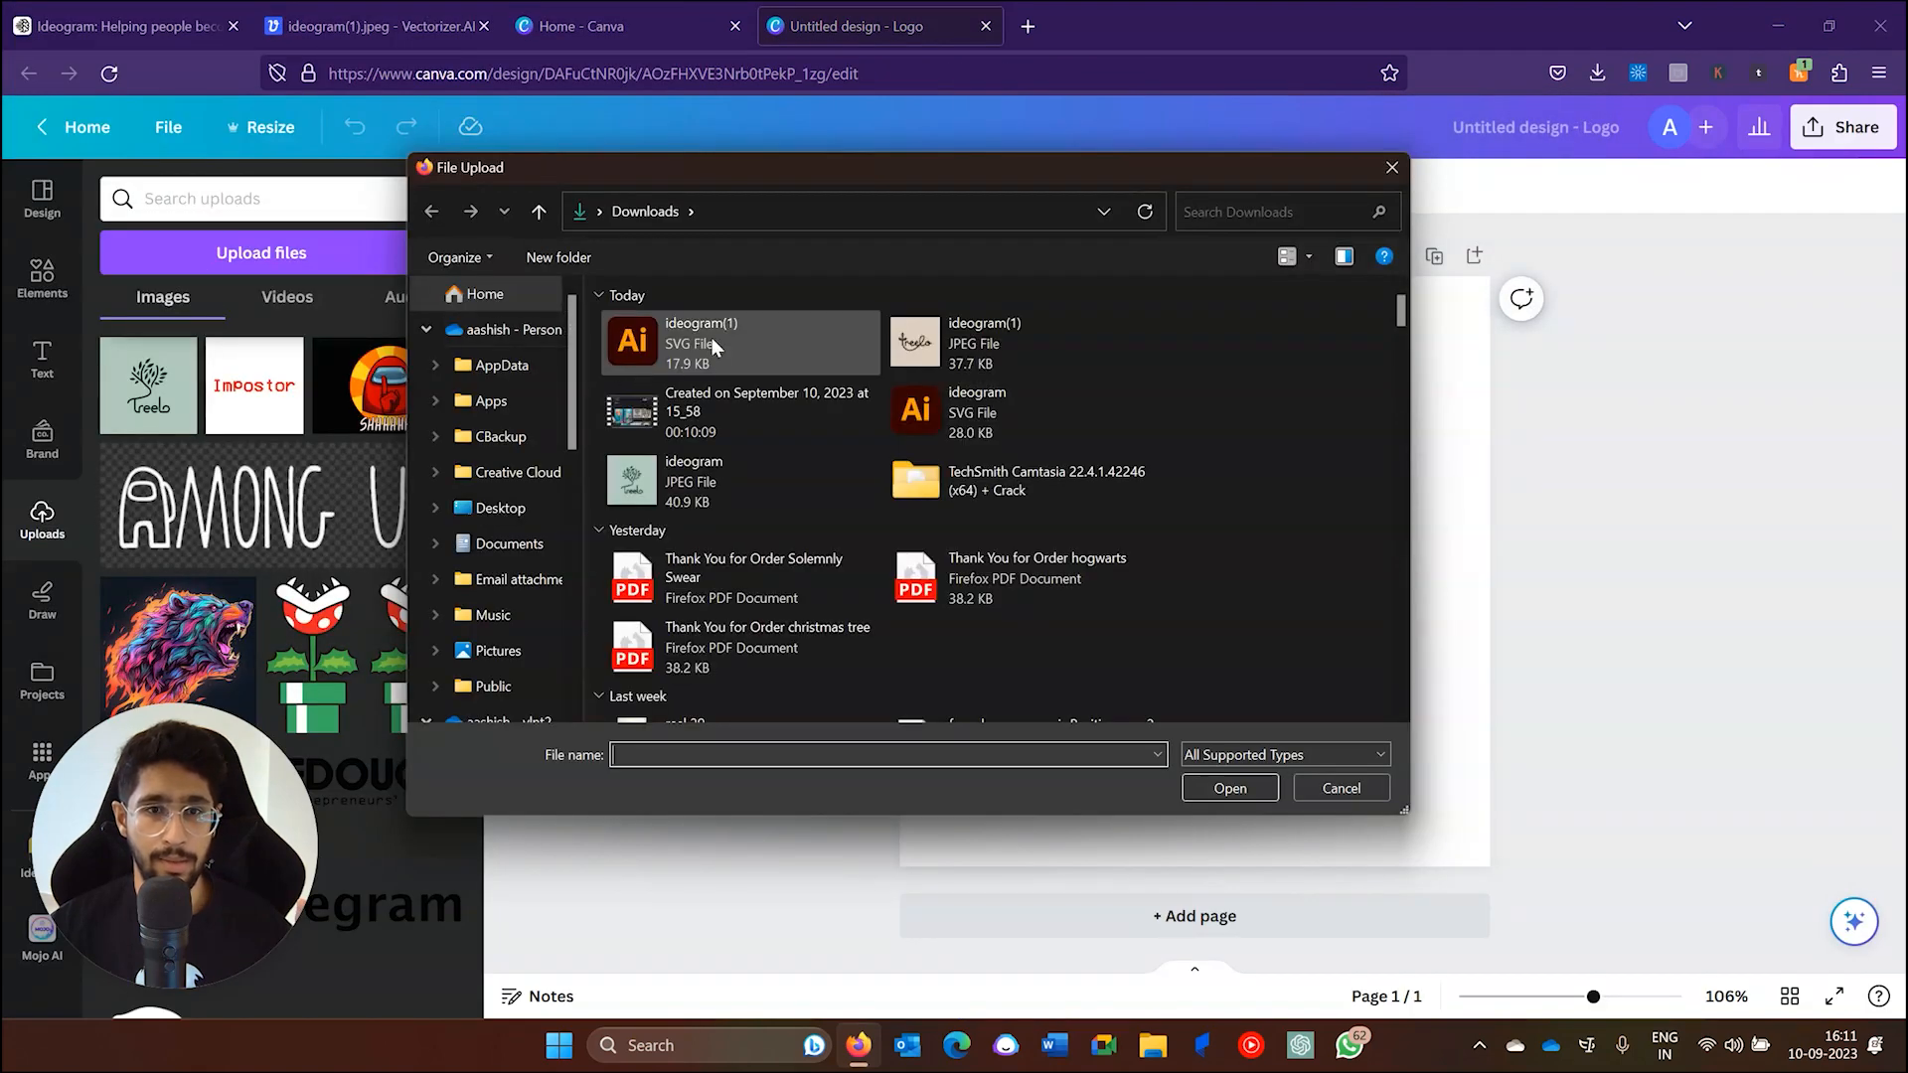
double_click(713, 344)
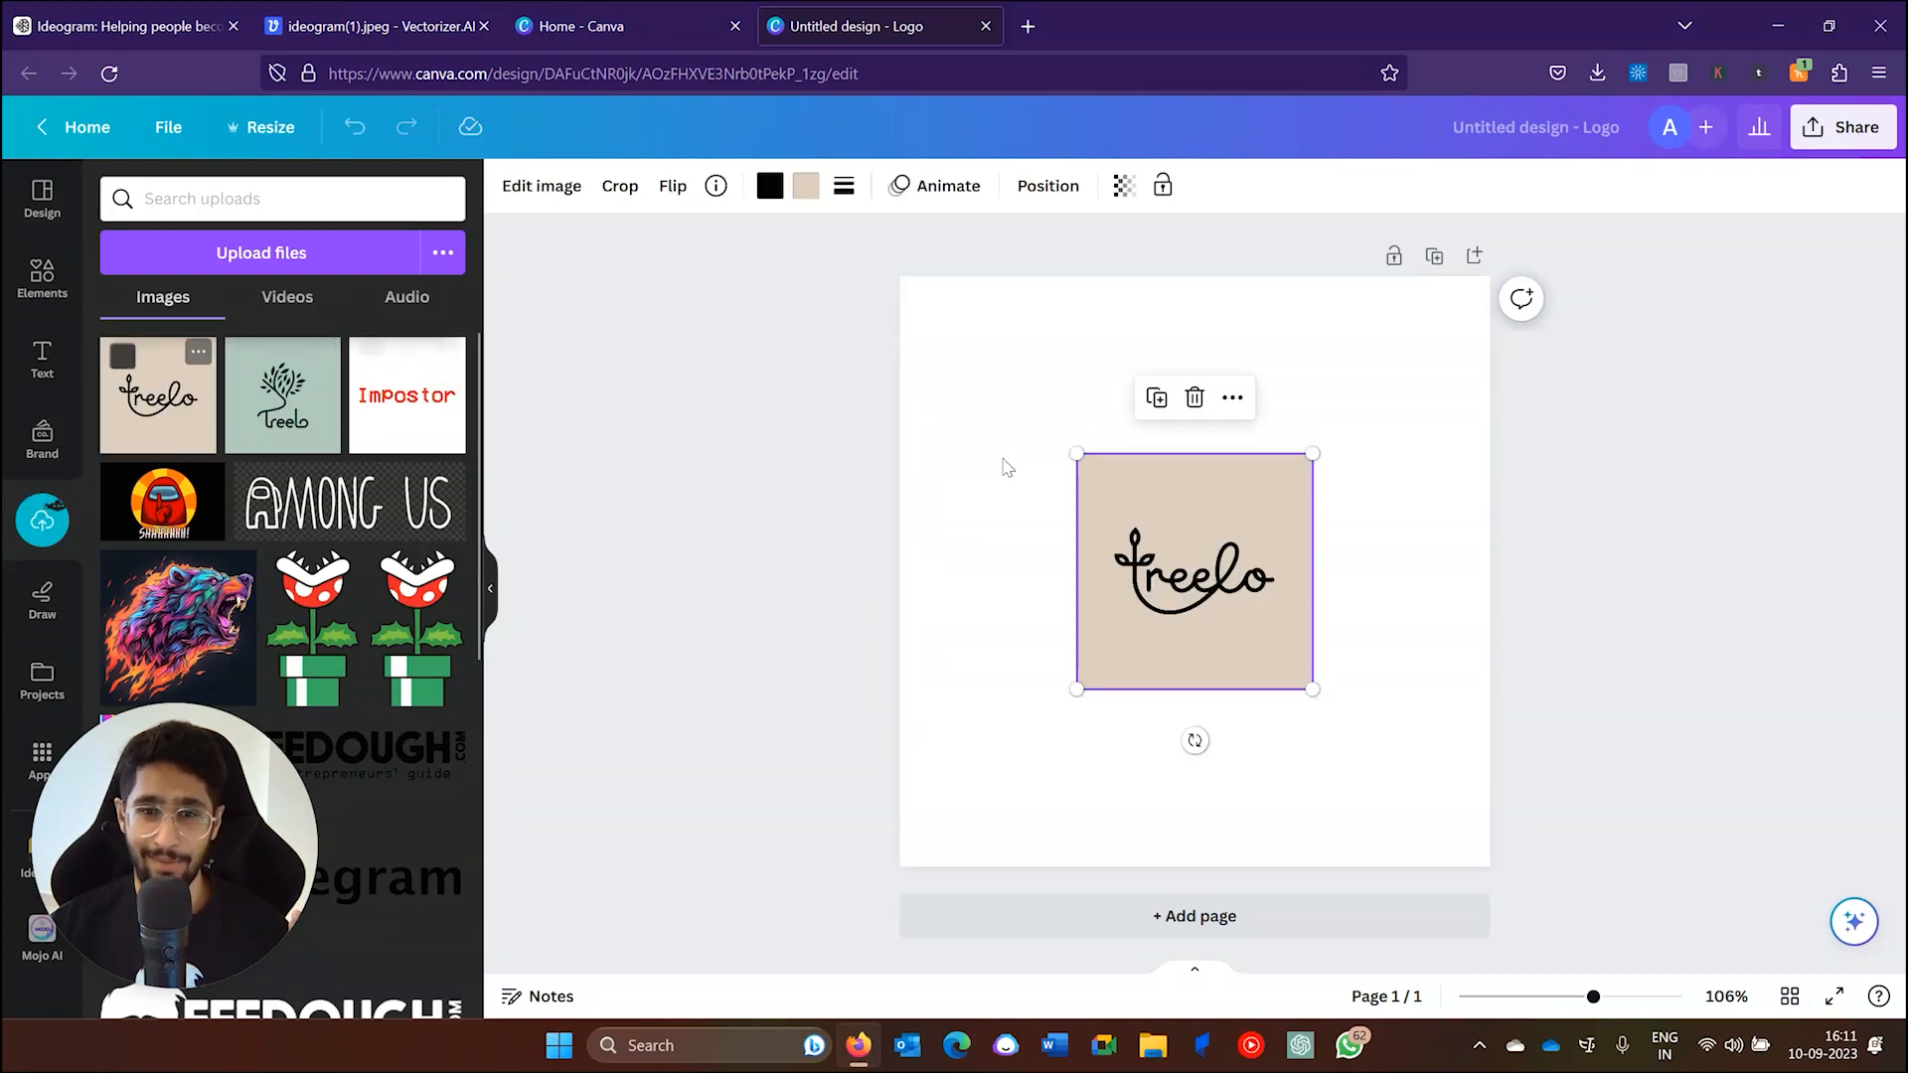
Enlarge the placed Treelo logo until it fills the whole page from corner to corner
drag(1071, 453, 900, 279)
right_click(1244, 626)
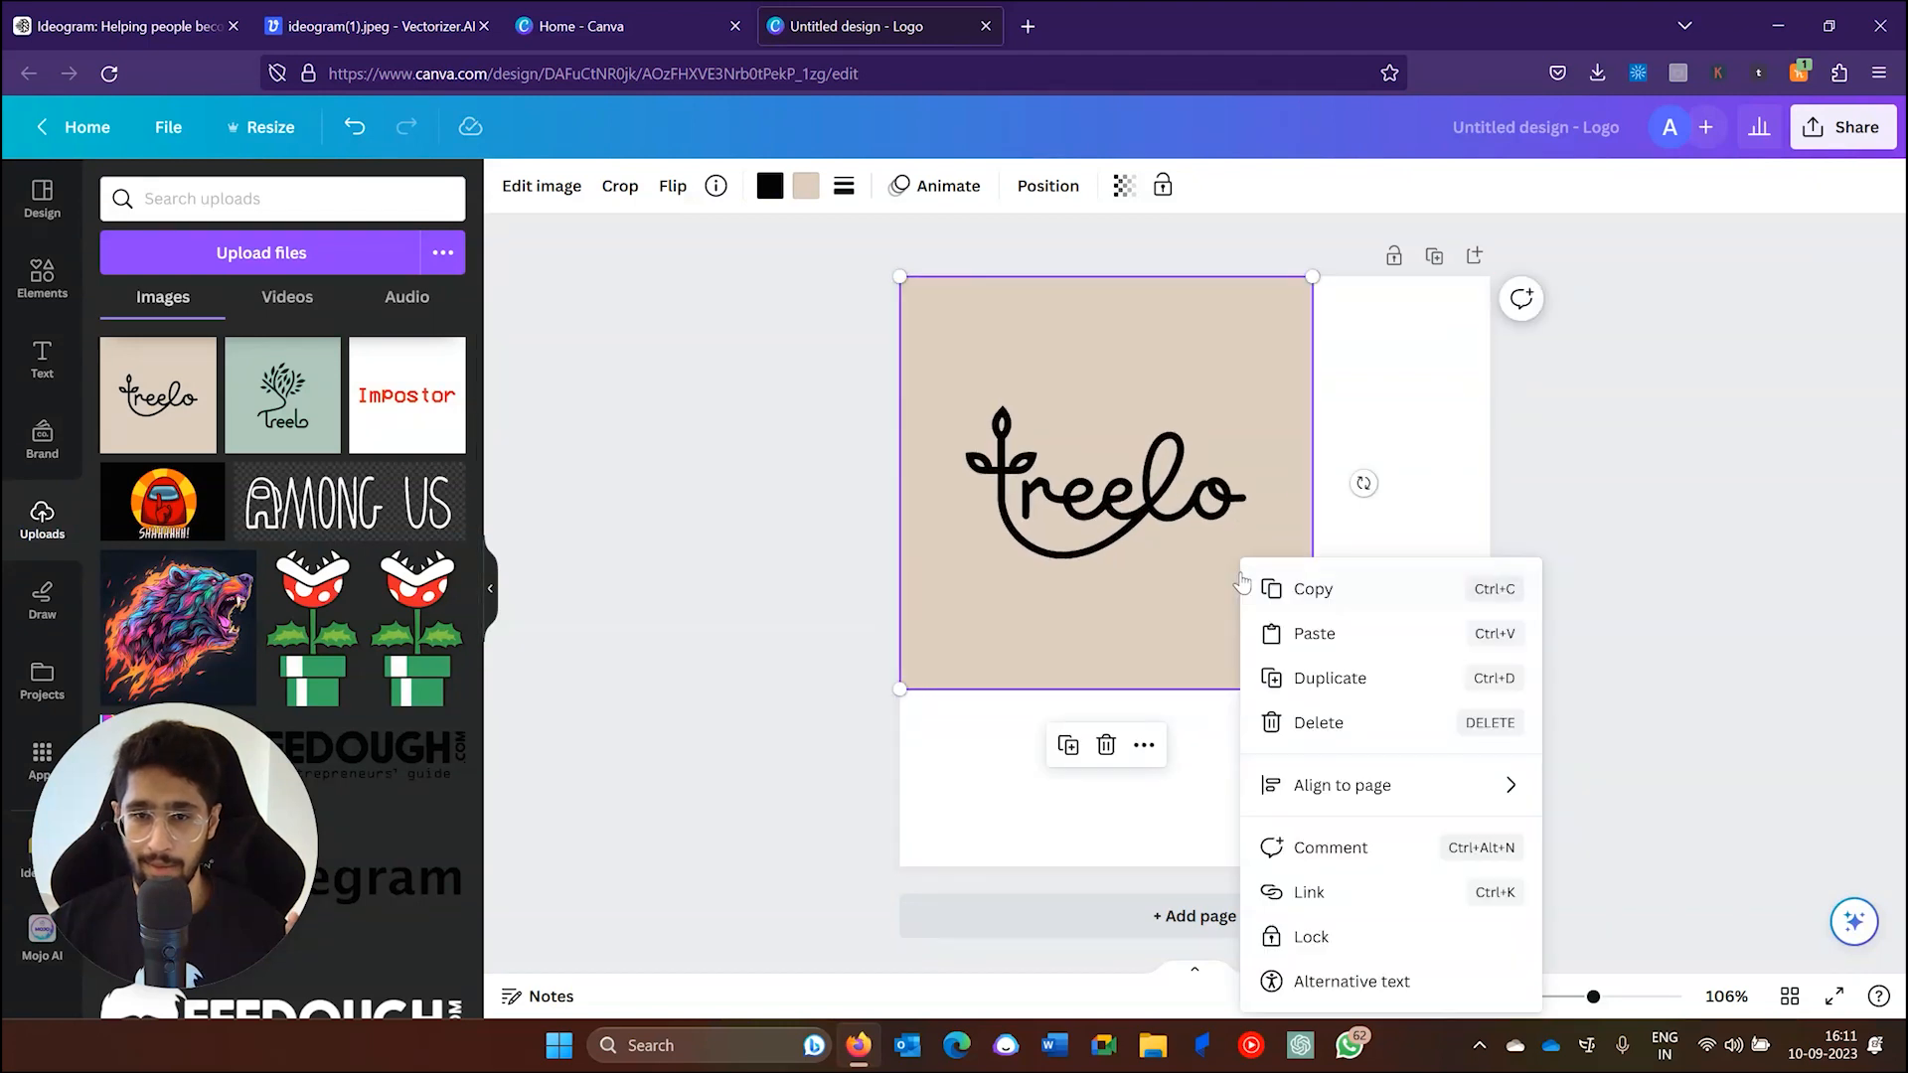
click(1162, 586)
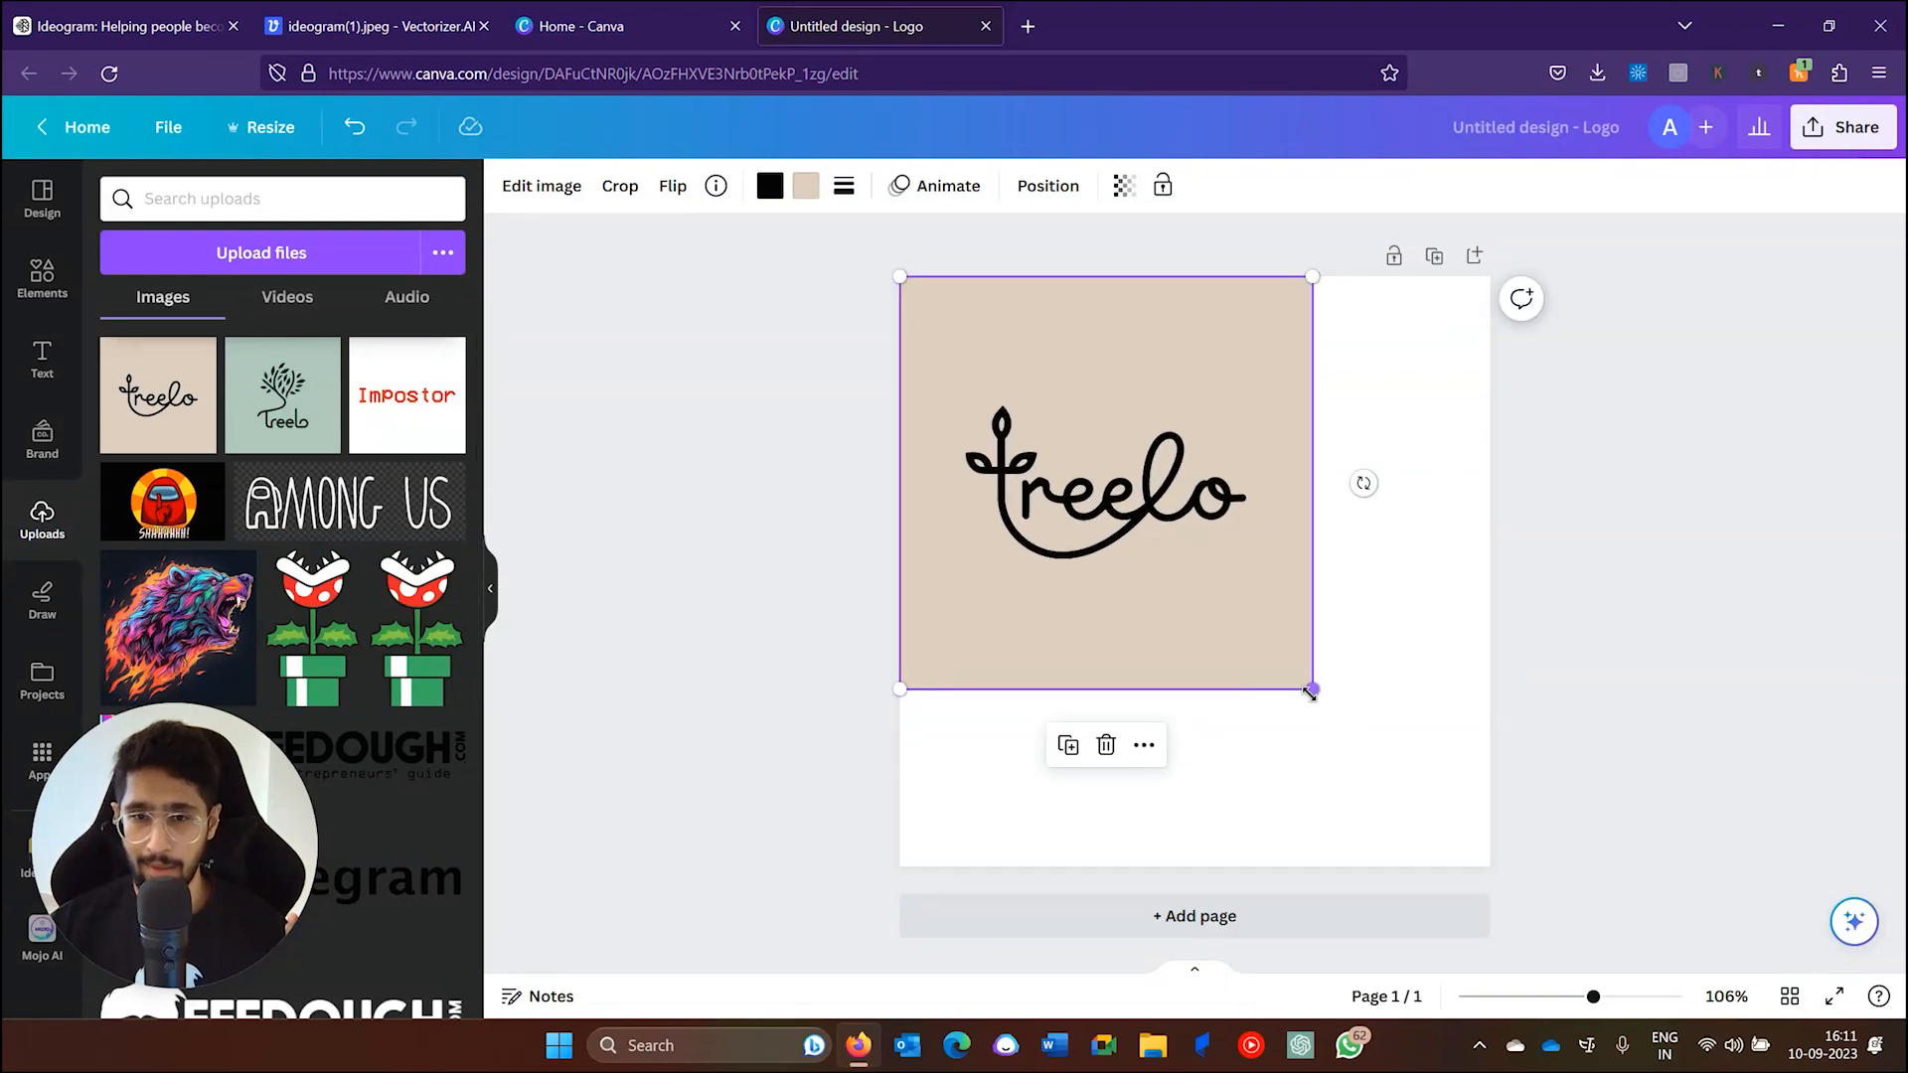
drag(1311, 688, 1489, 866)
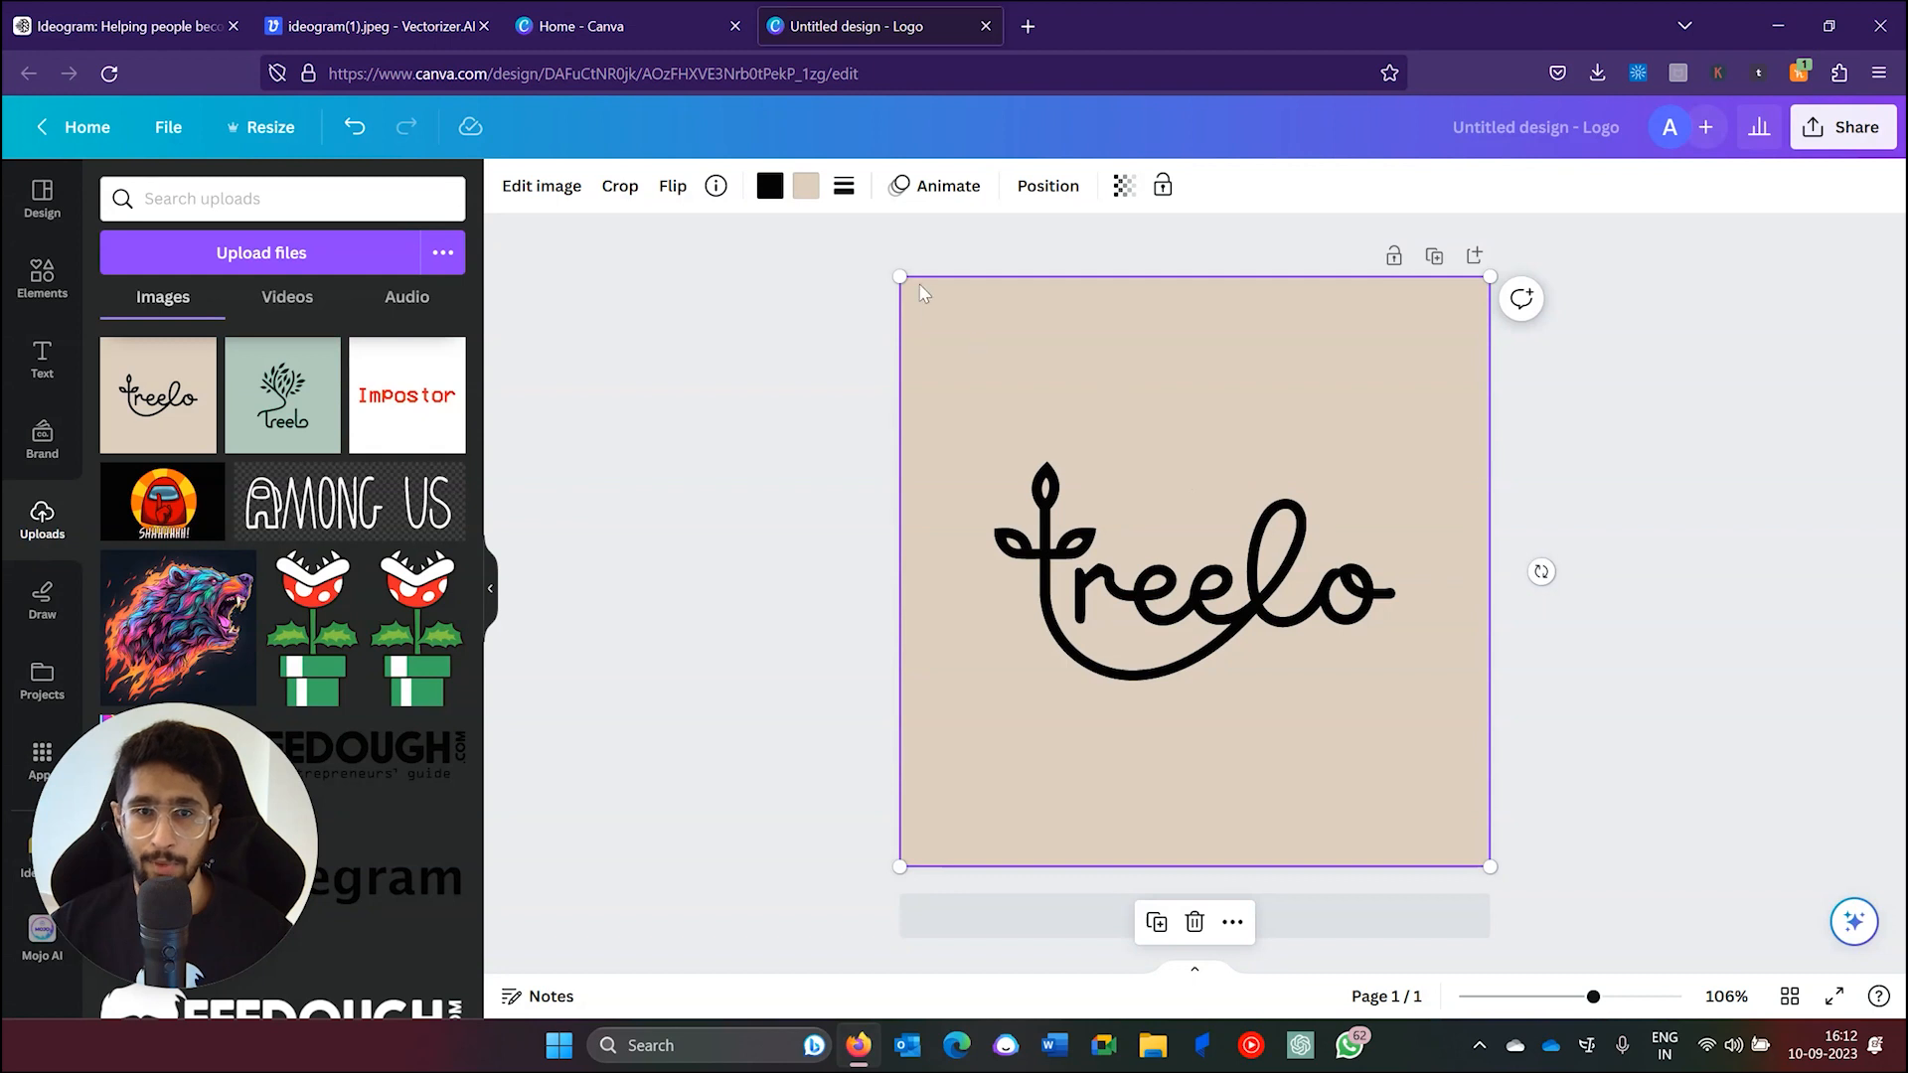
Recolor the logo's beige background to white and its black lettering to green #3C8665
click(814, 189)
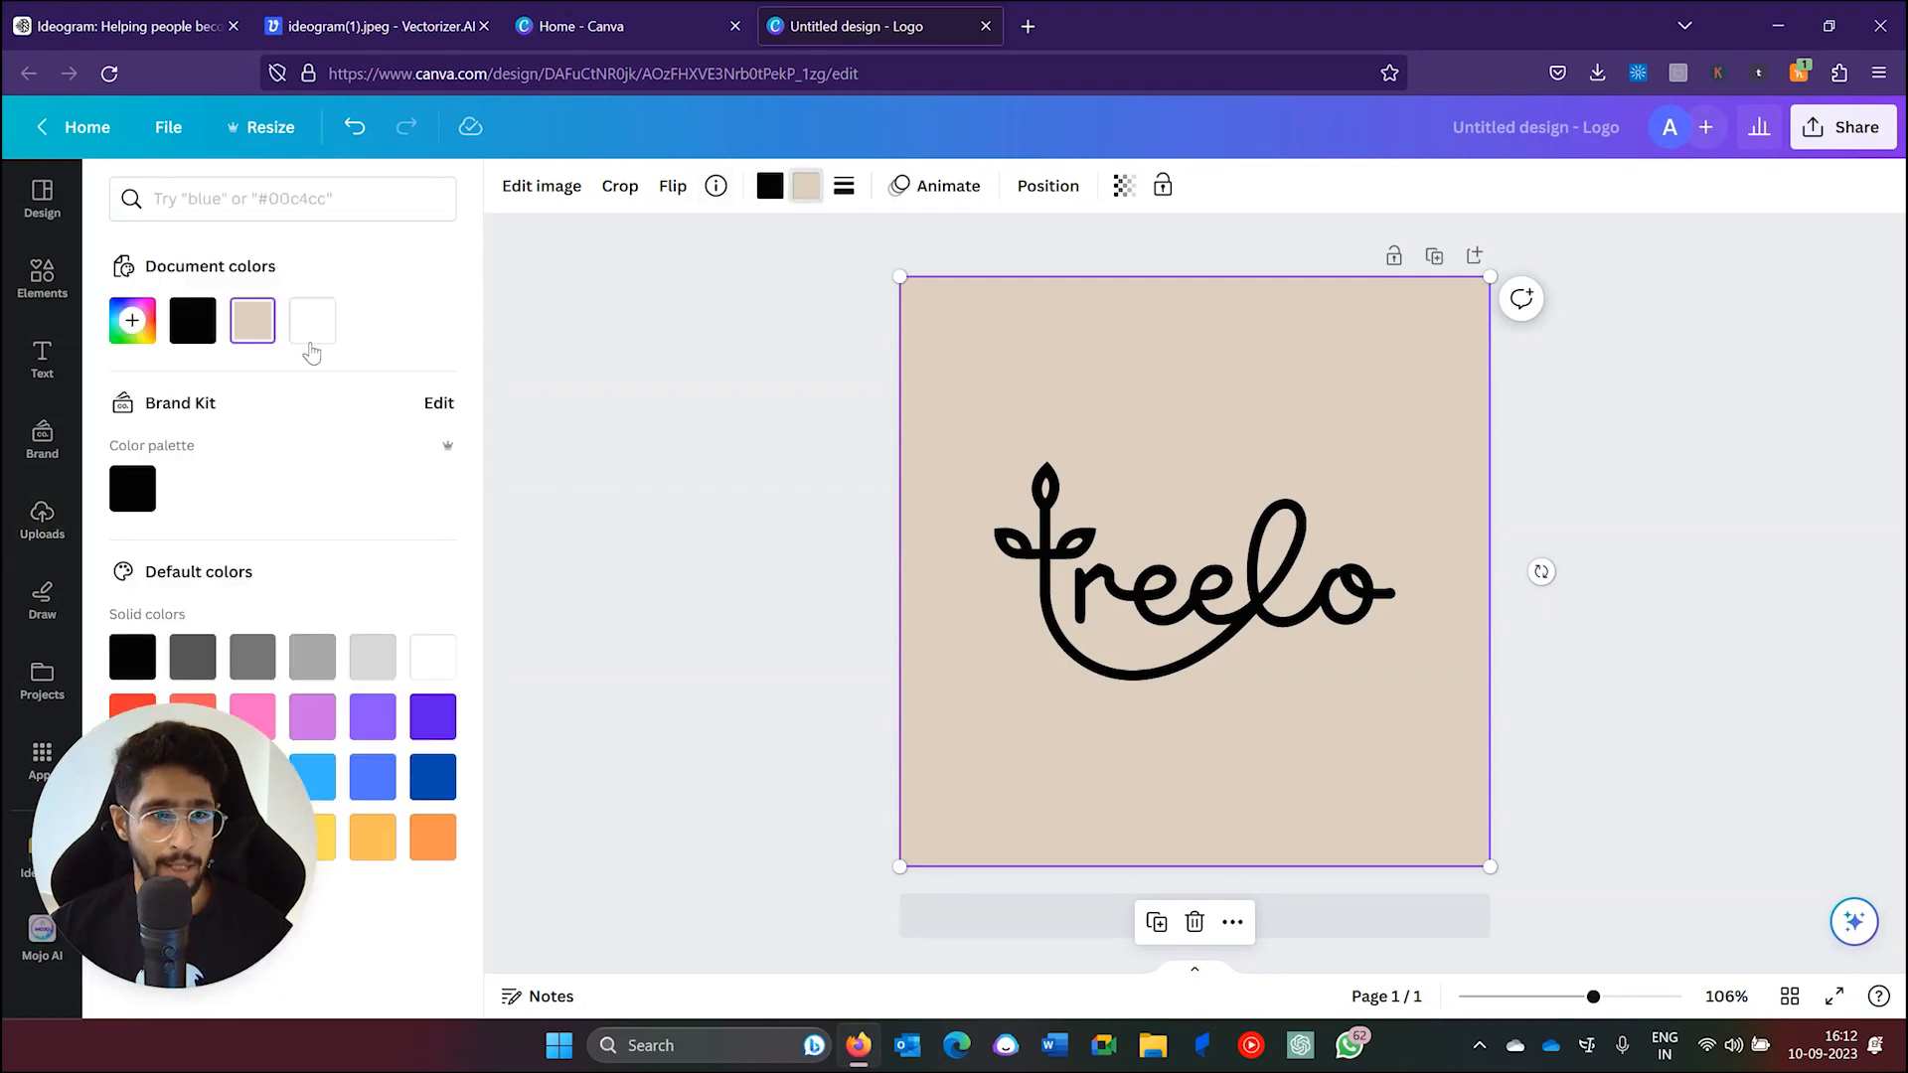
click(314, 321)
click(765, 187)
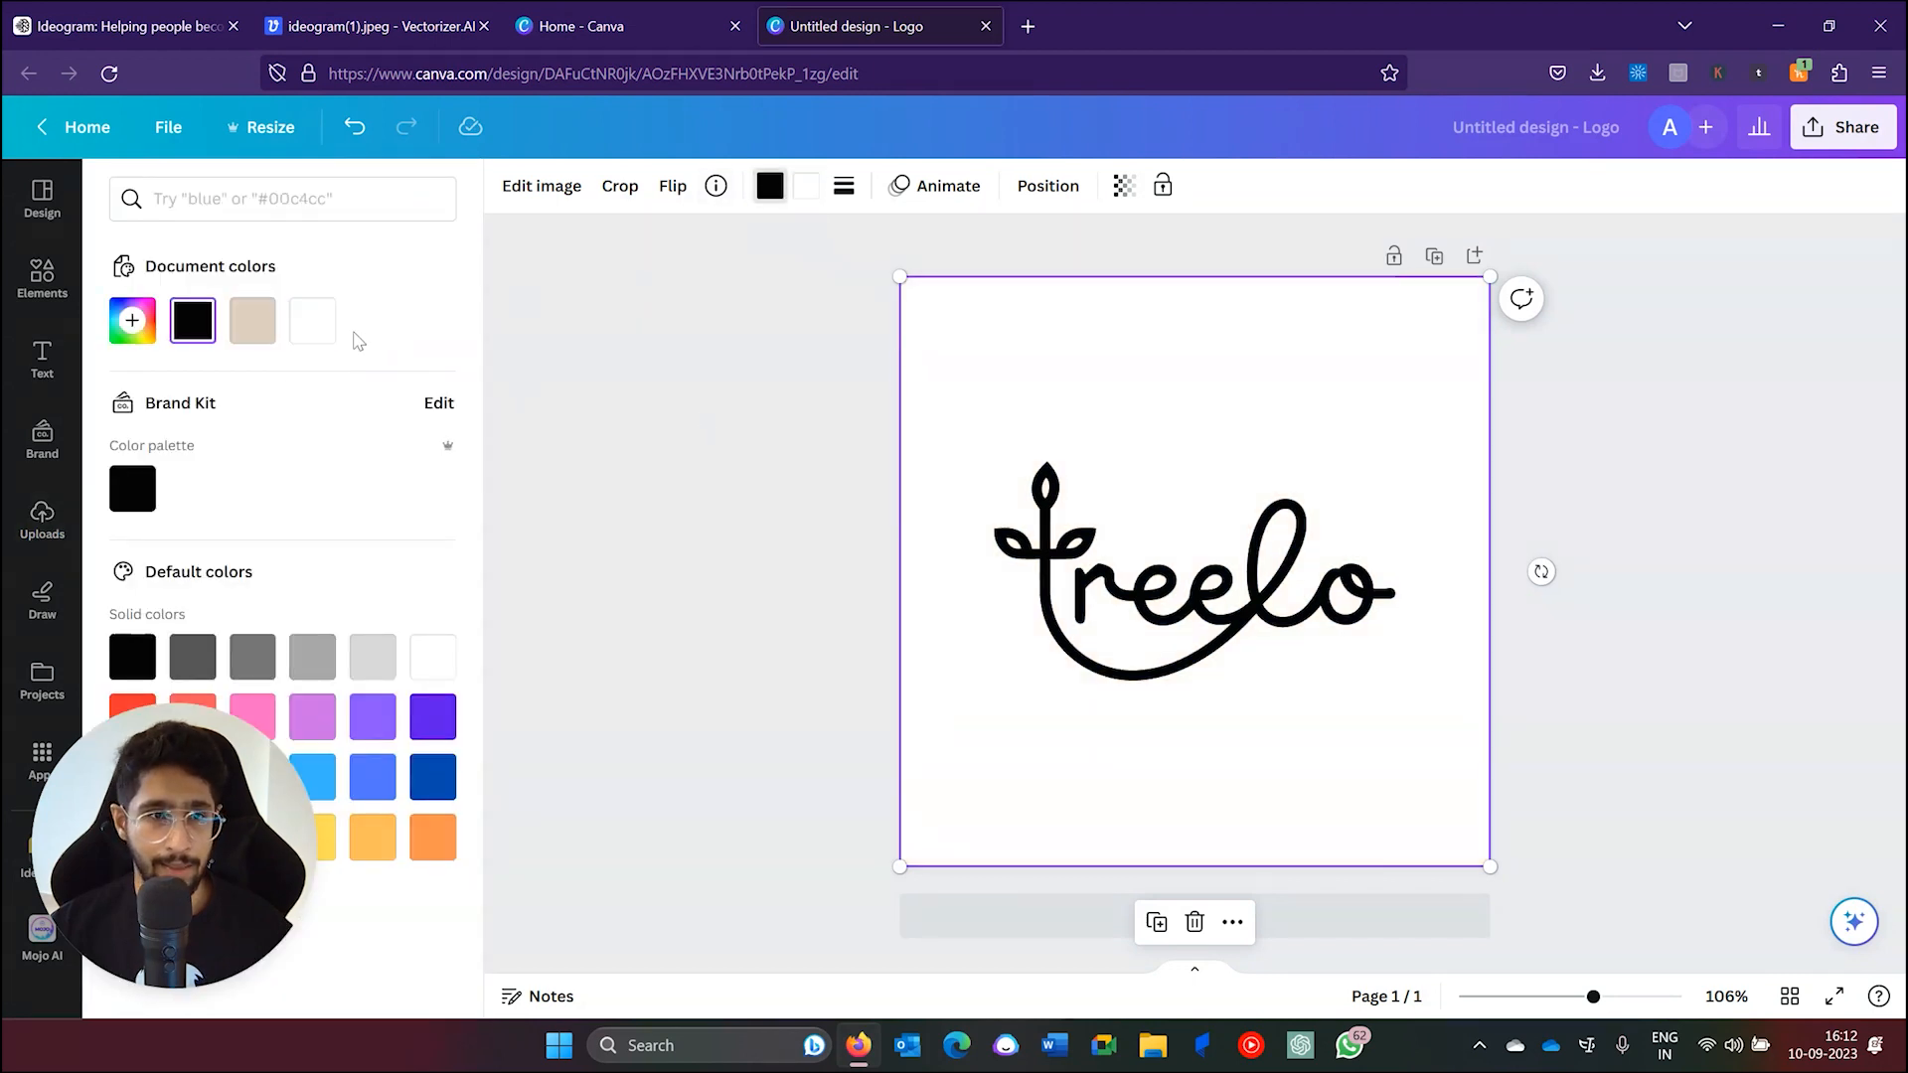
click(134, 335)
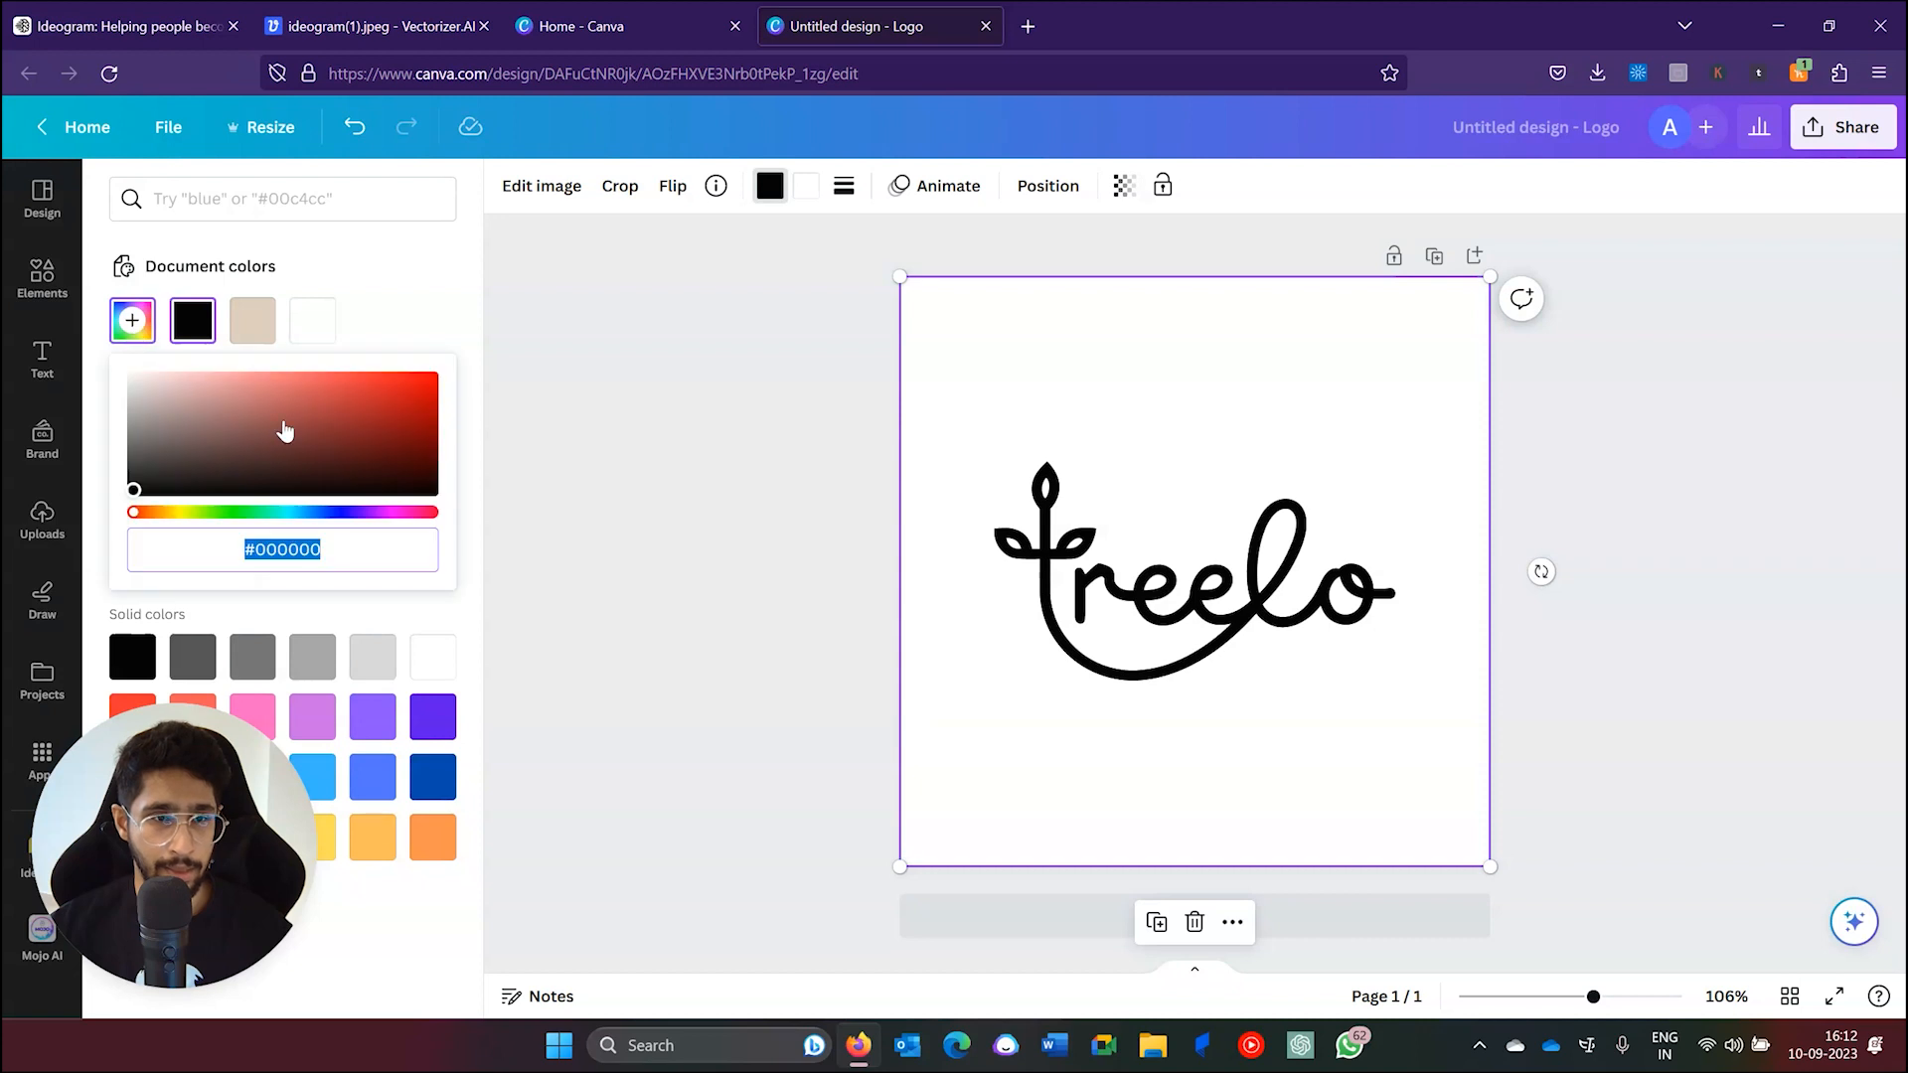
click(259, 513)
drag(368, 452, 300, 438)
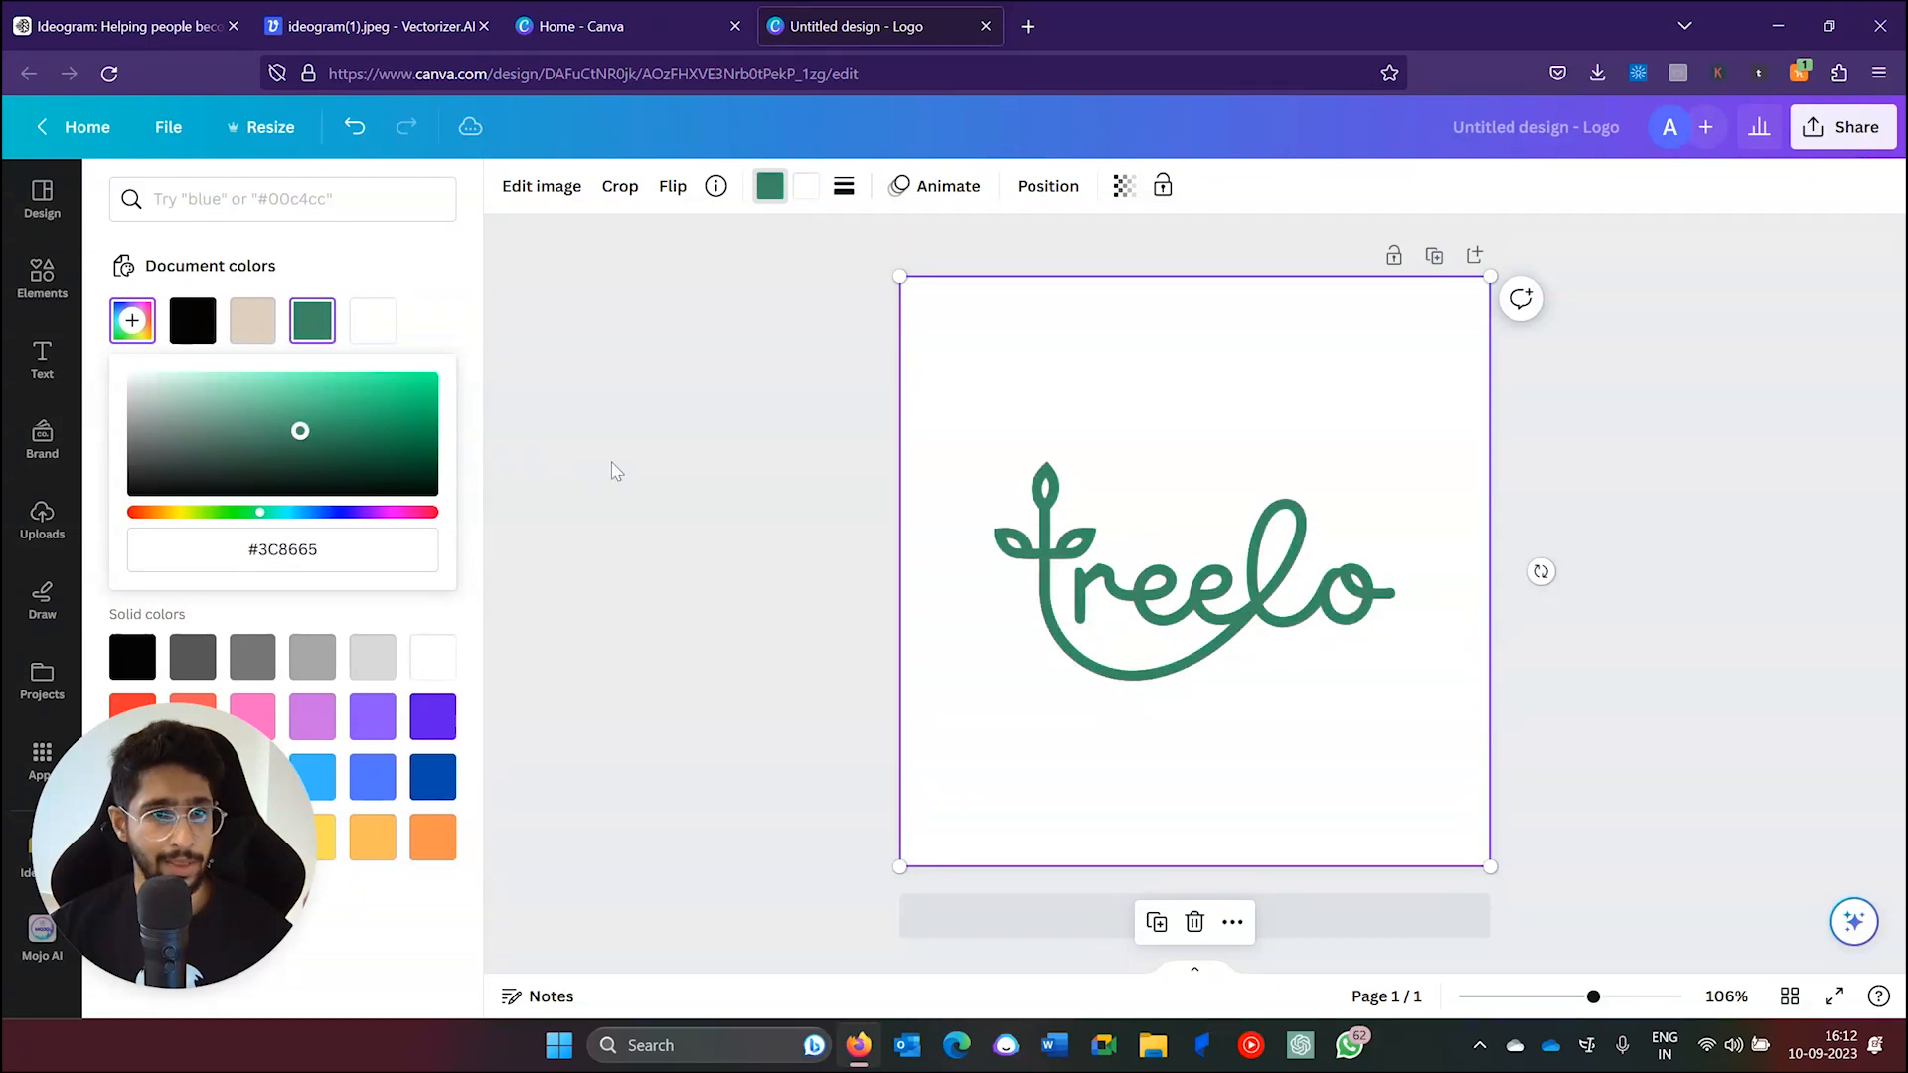